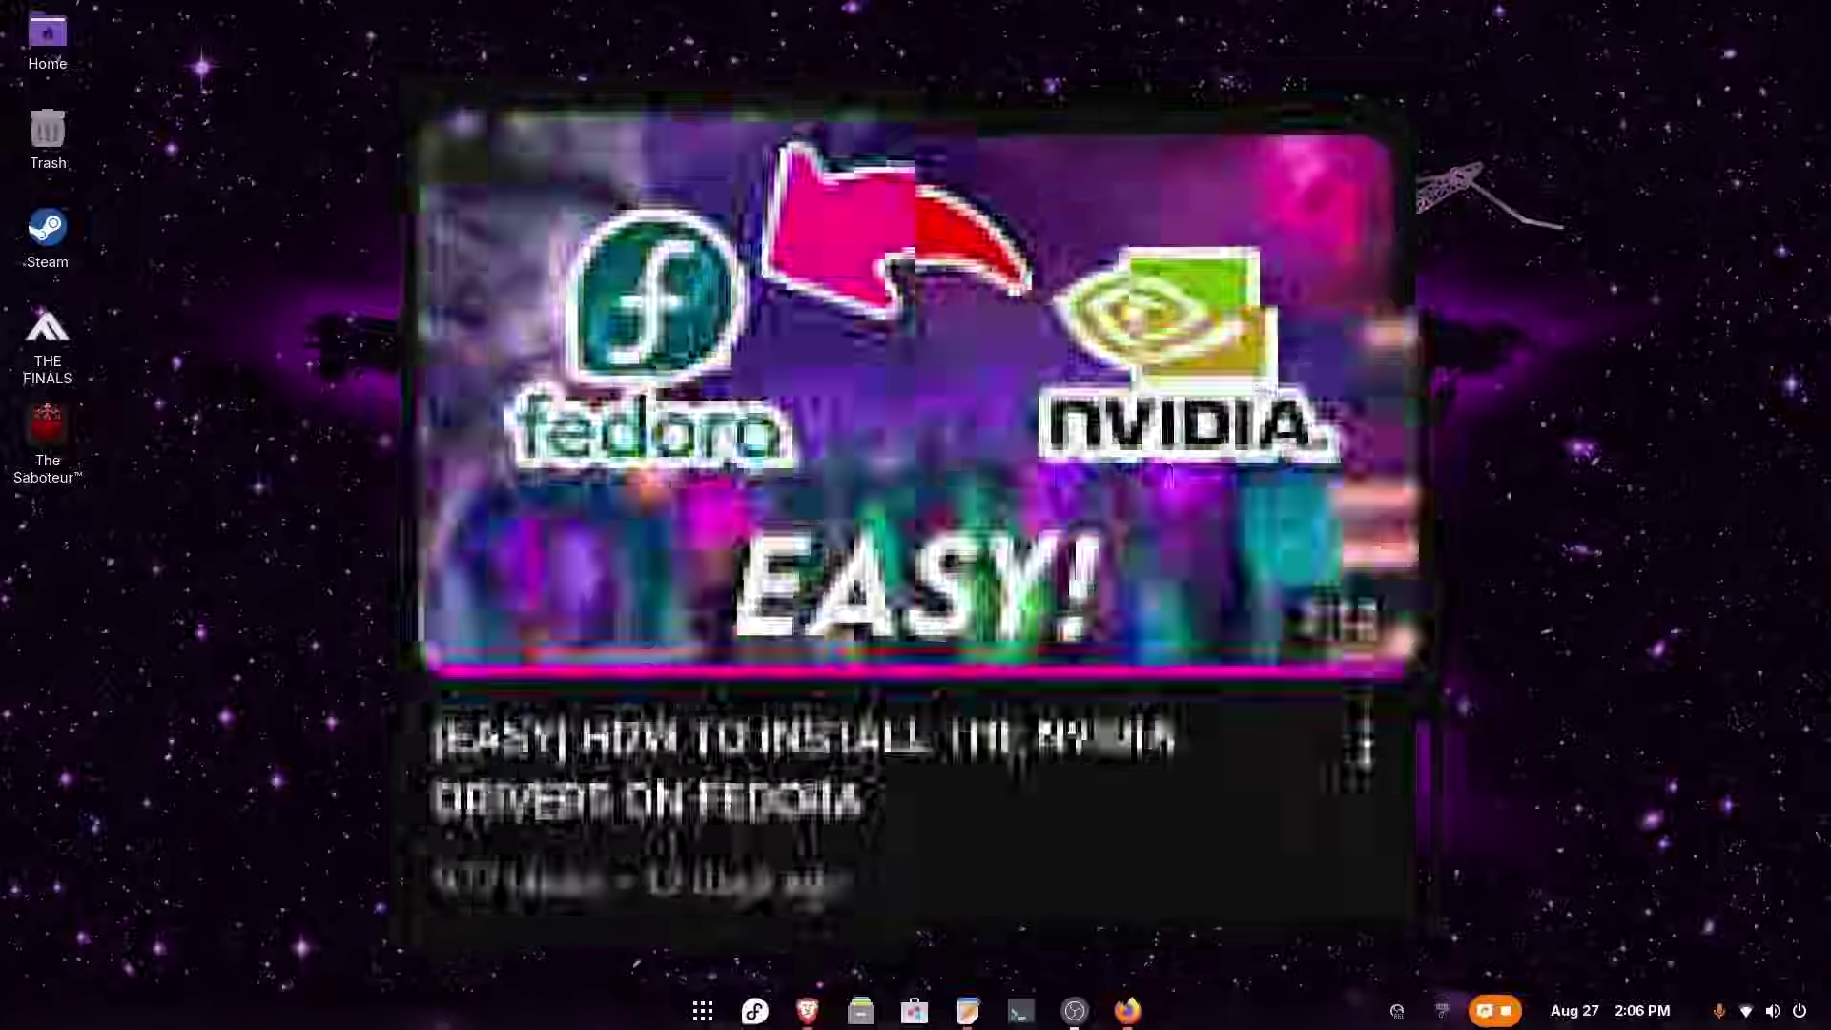
Open a new Brave browser tab from the taskbar.
left_click(807, 1009)
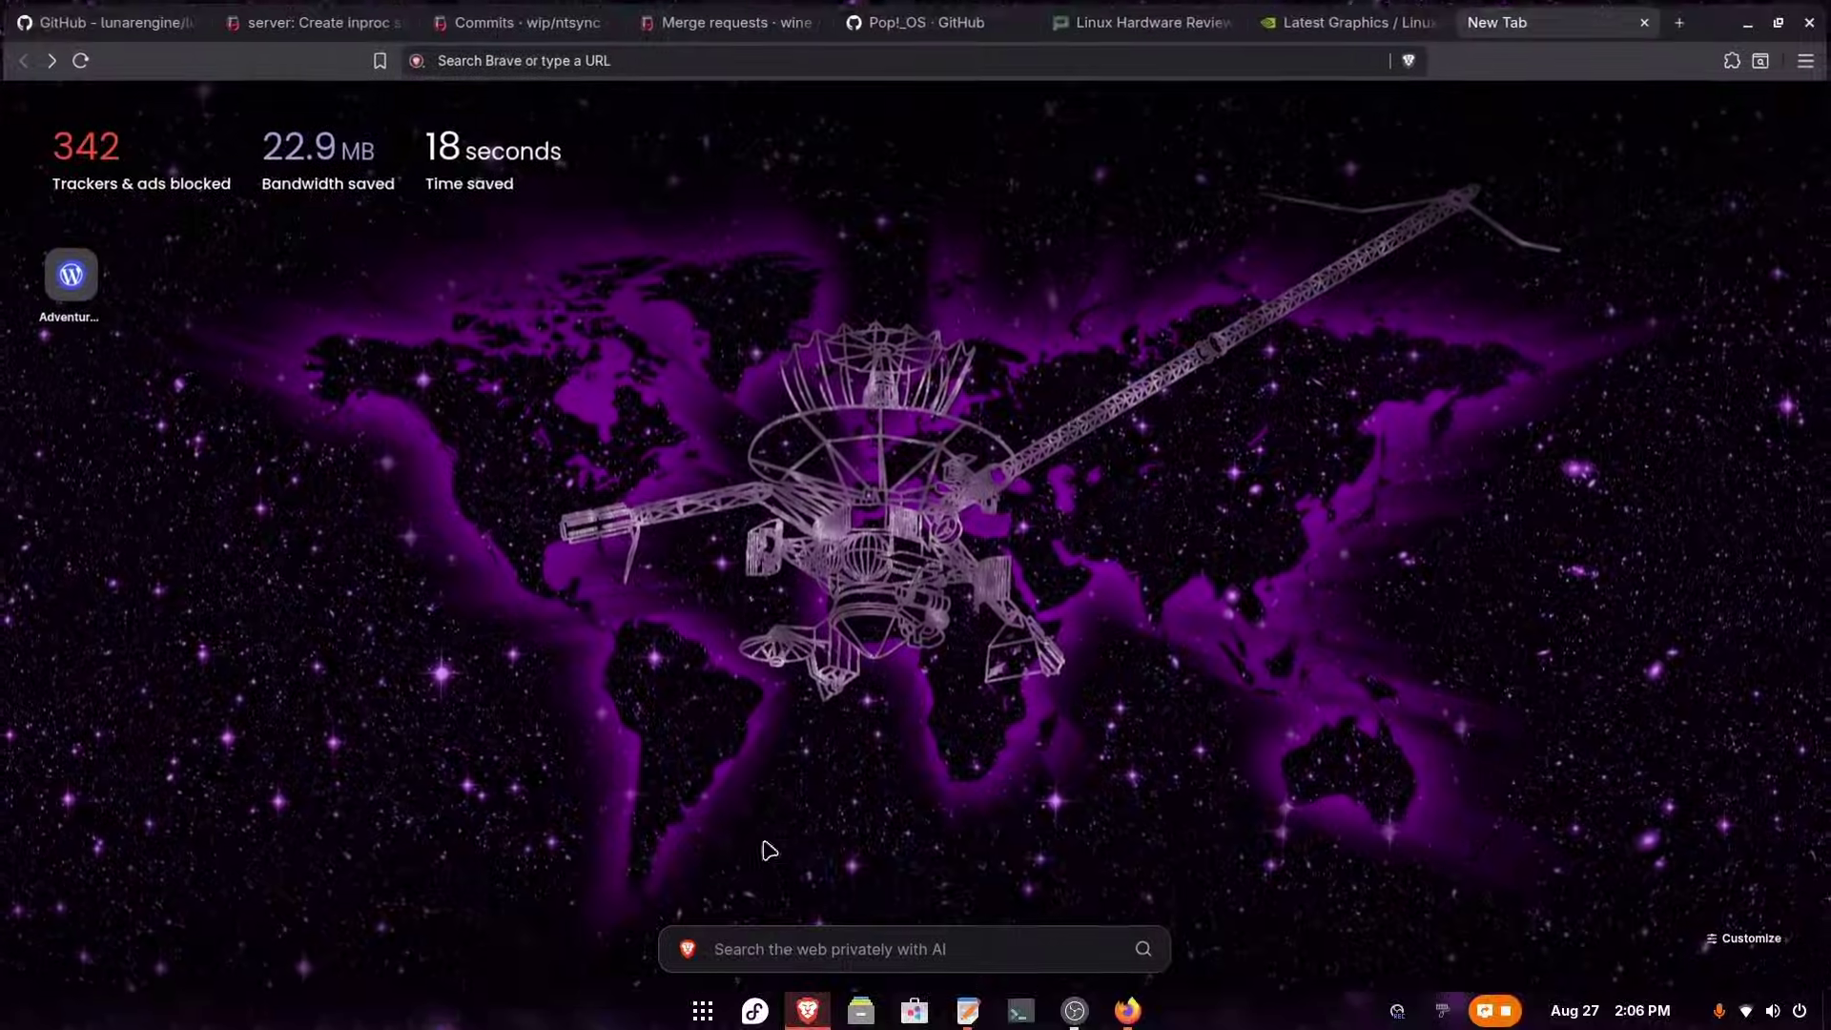
Search the web for 'davinci resolve' and open the official product page.
left_click(806, 940)
type("davinci resolve")
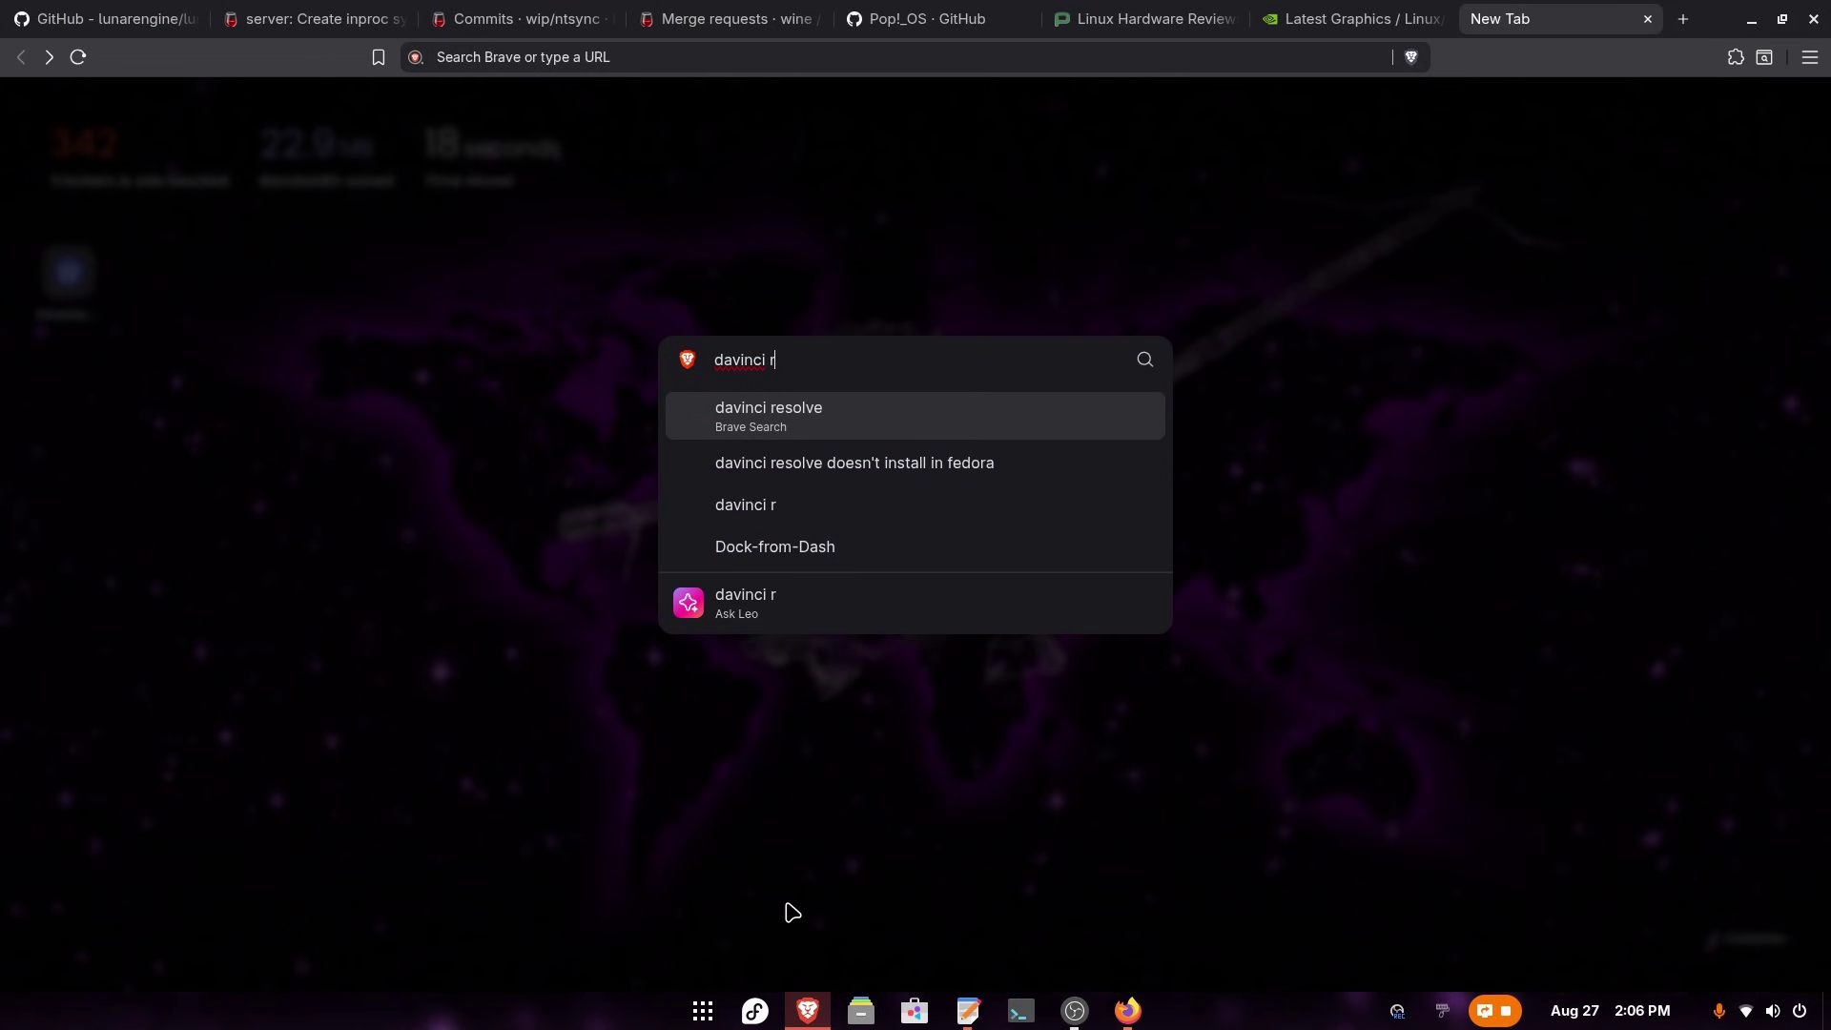
key("Return")
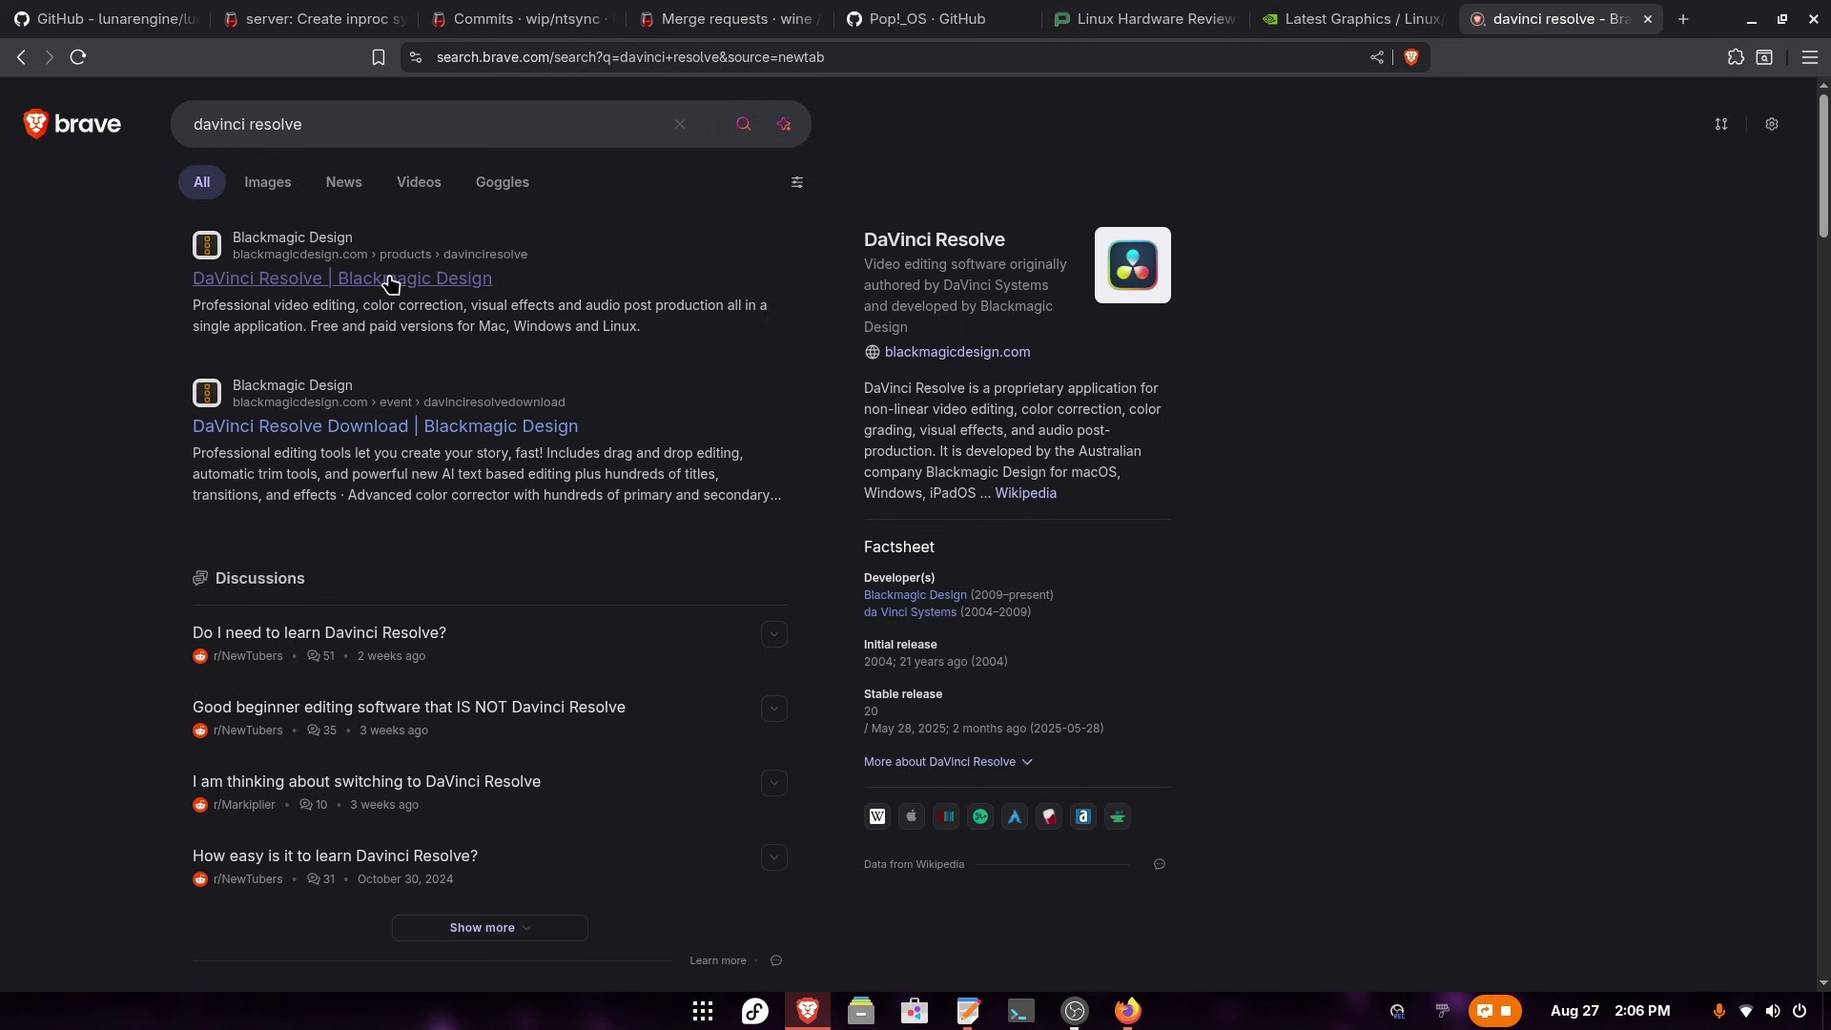
left_click(394, 282)
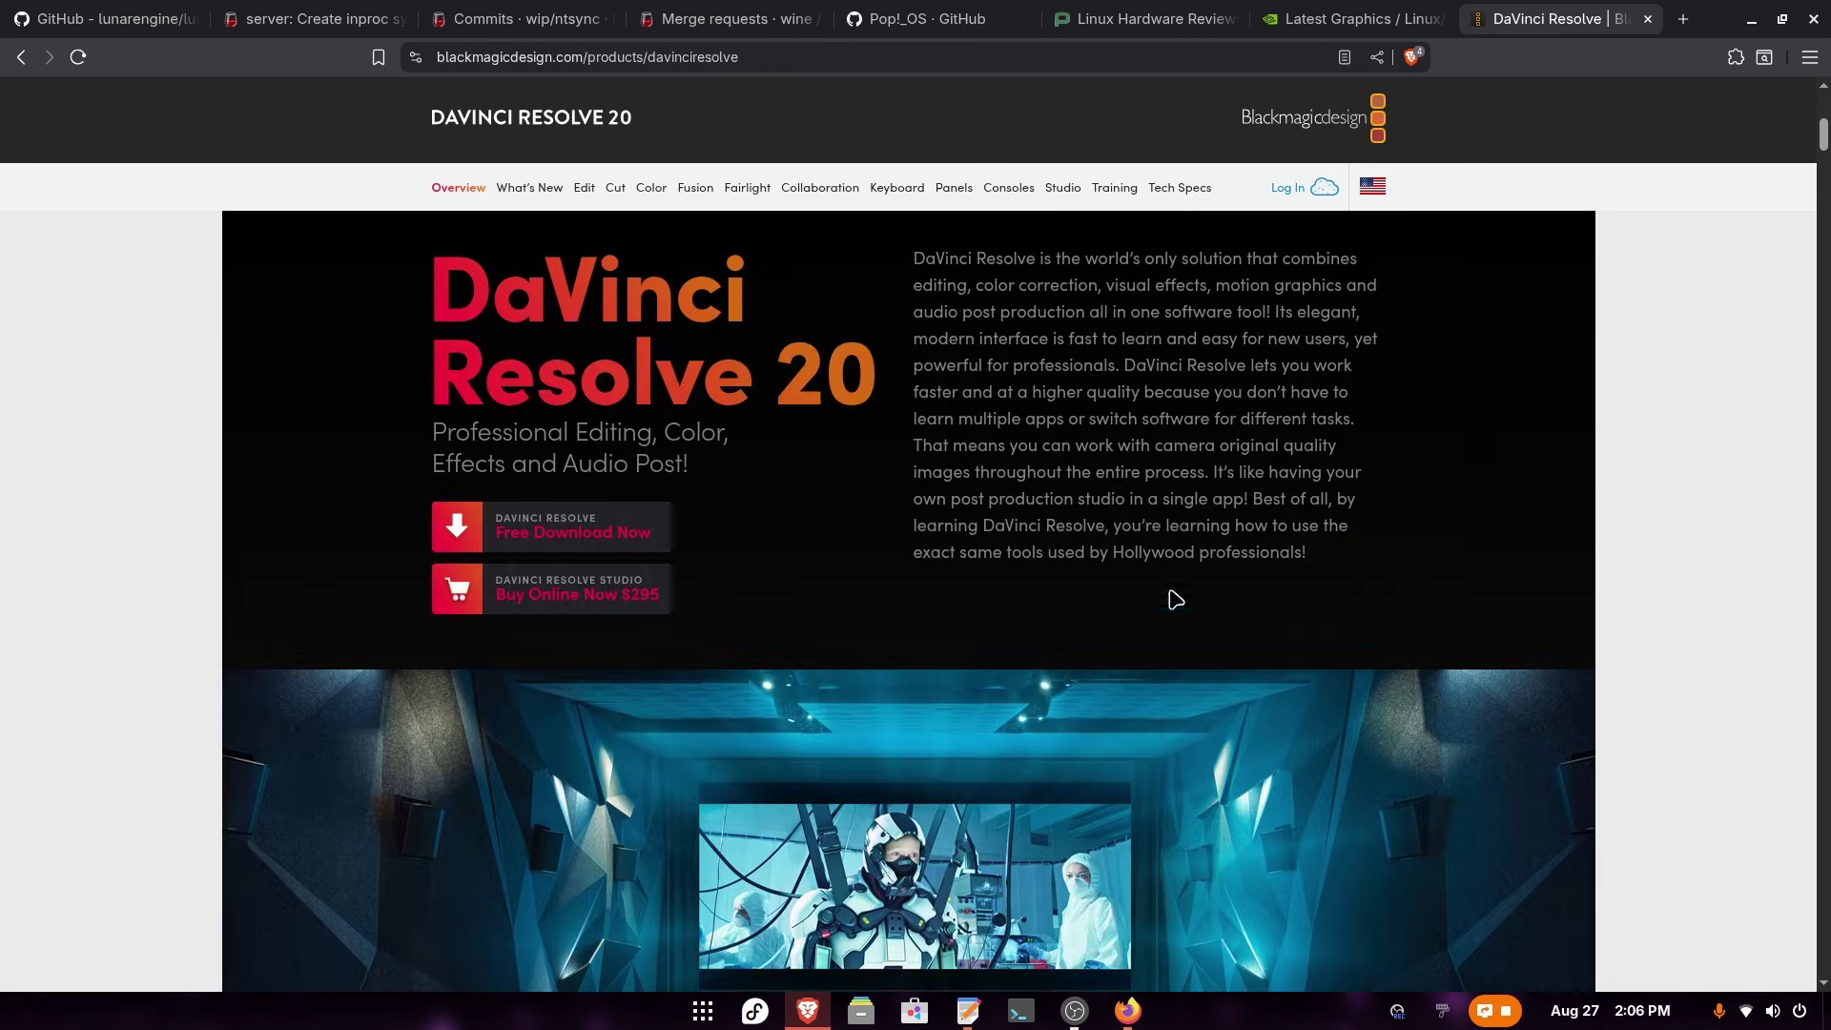
Show the download options and compare the DaVinci Resolve 20 and Studio 20 editions.
left_click(565, 530)
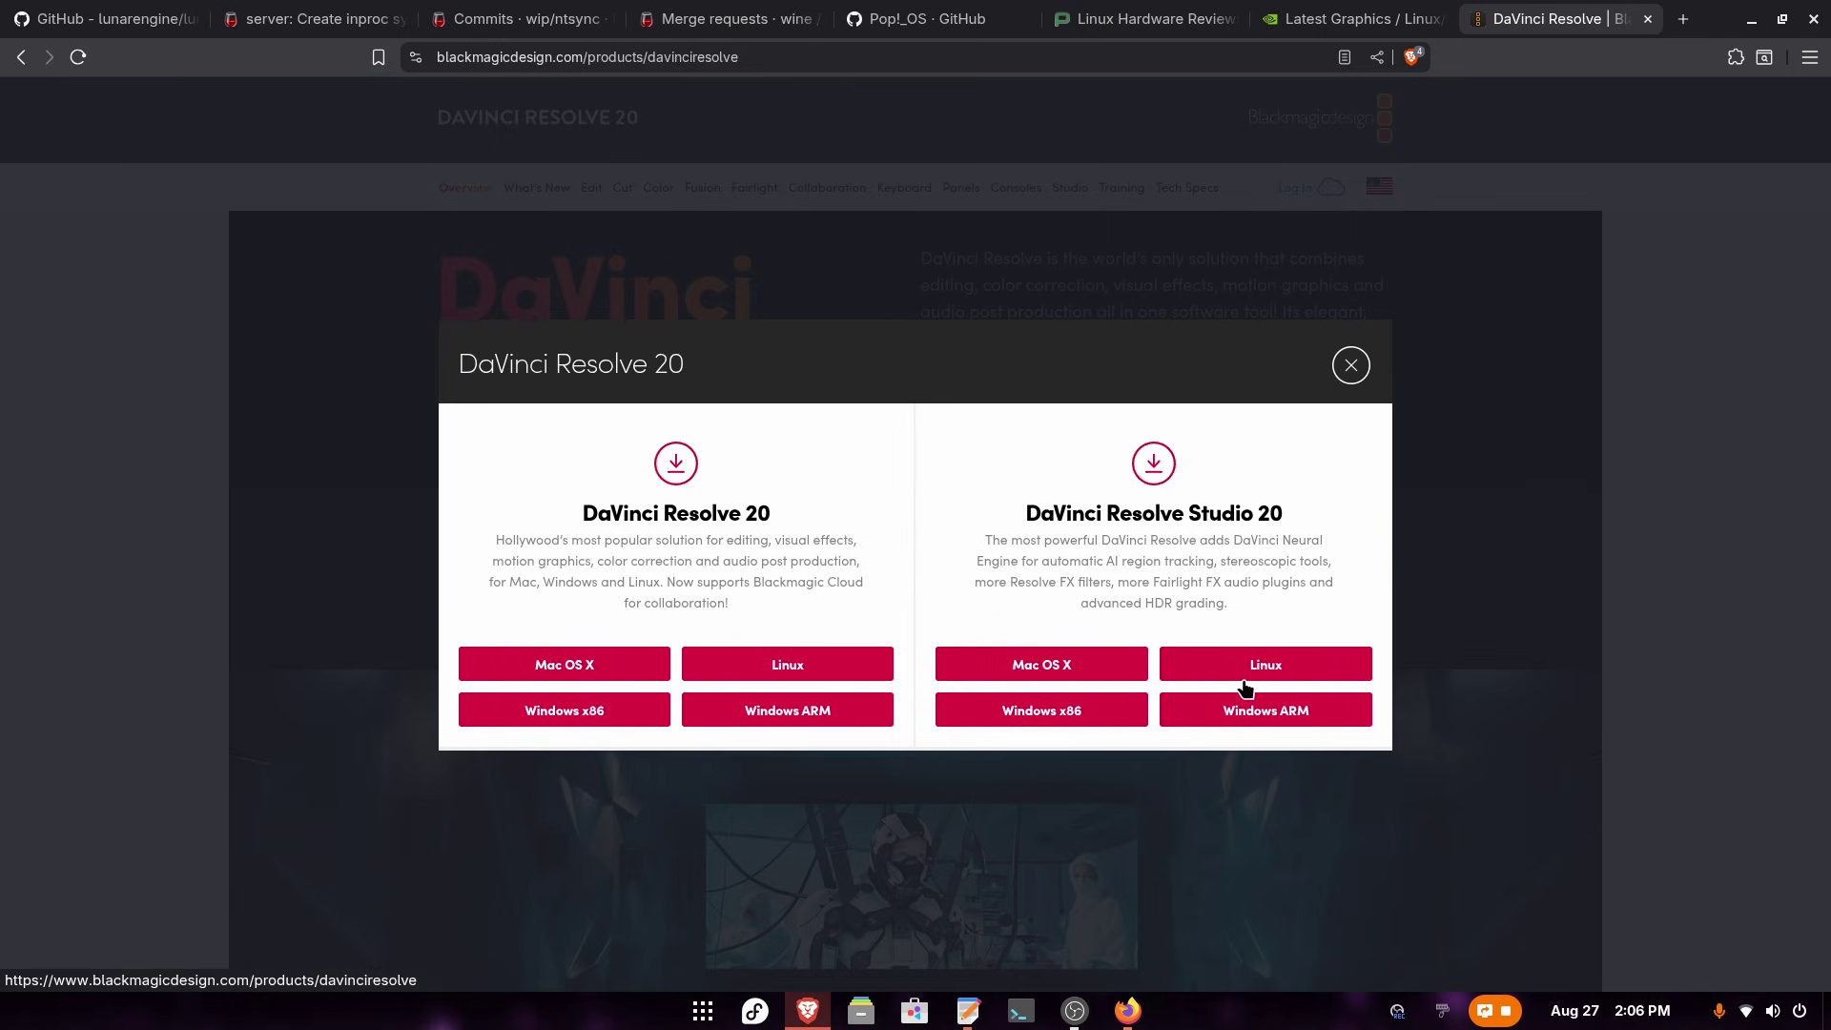
left_click_drag(553, 515, 772, 516)
left_click_drag(1024, 513, 1284, 528)
left_click(1251, 553)
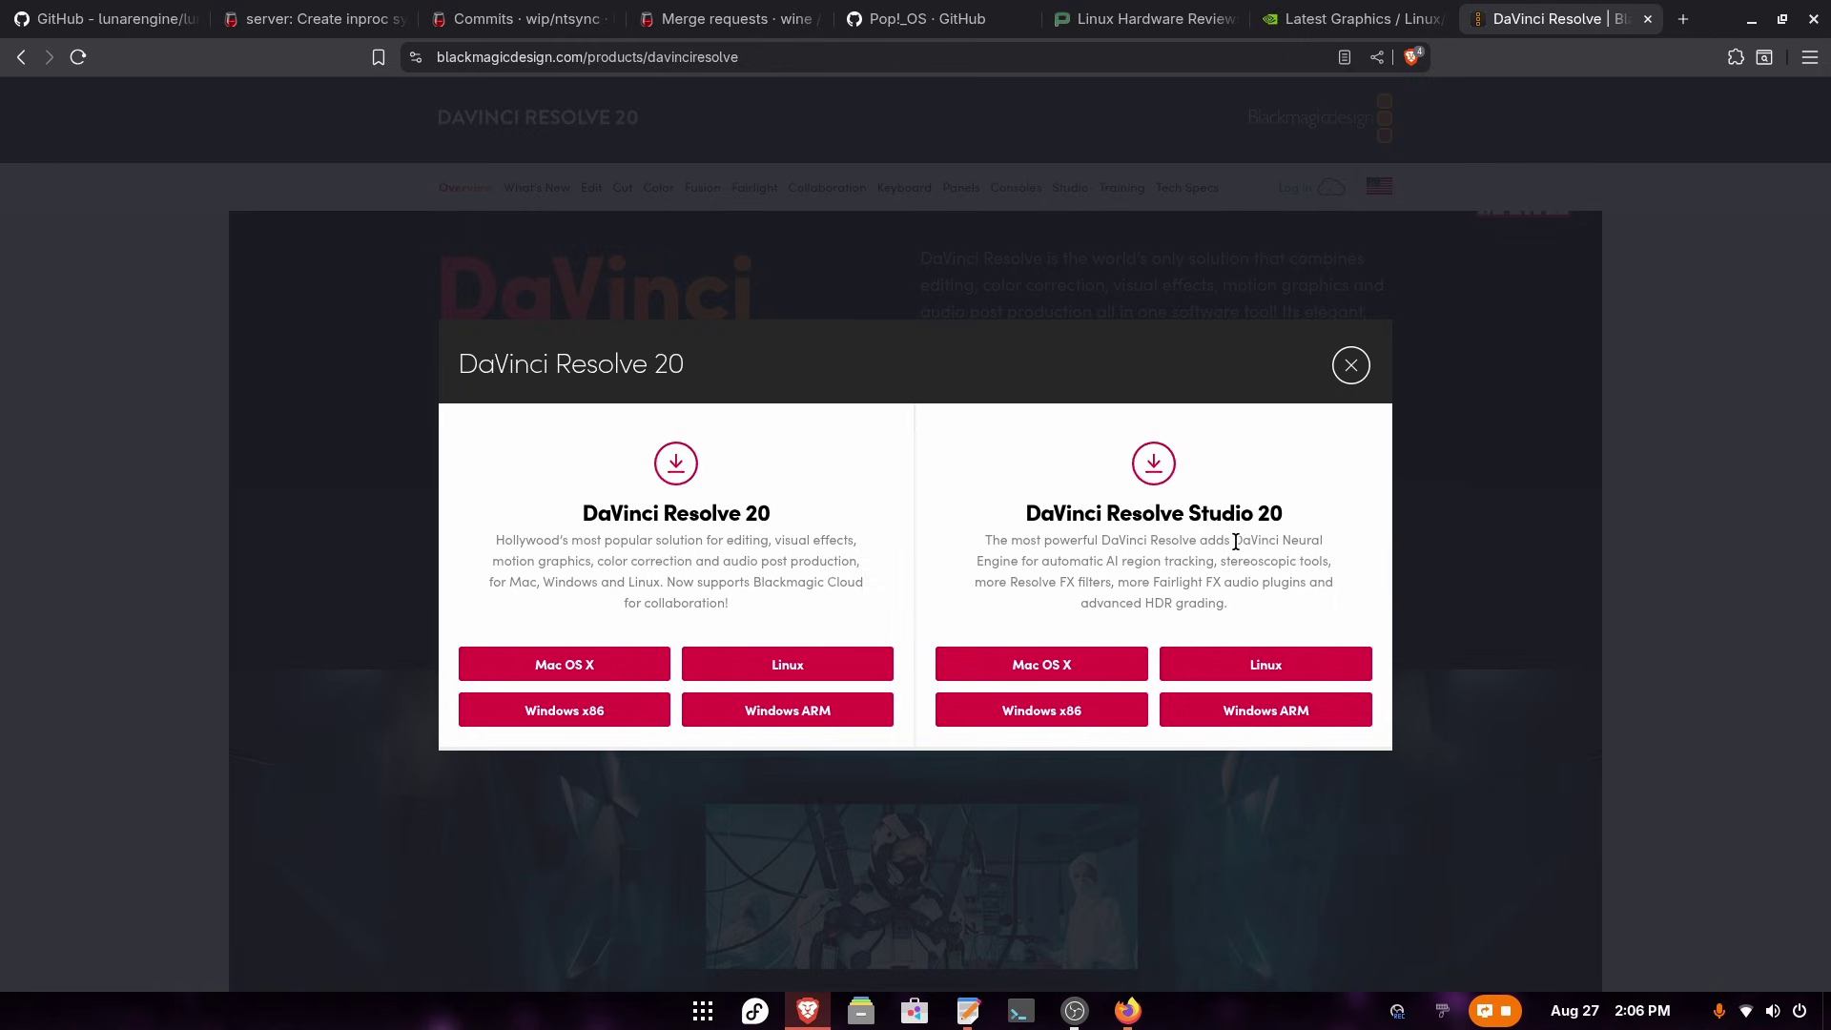
Download the Studio 20 Linux zip and show it in its Downloads folder.
left_click(1289, 668)
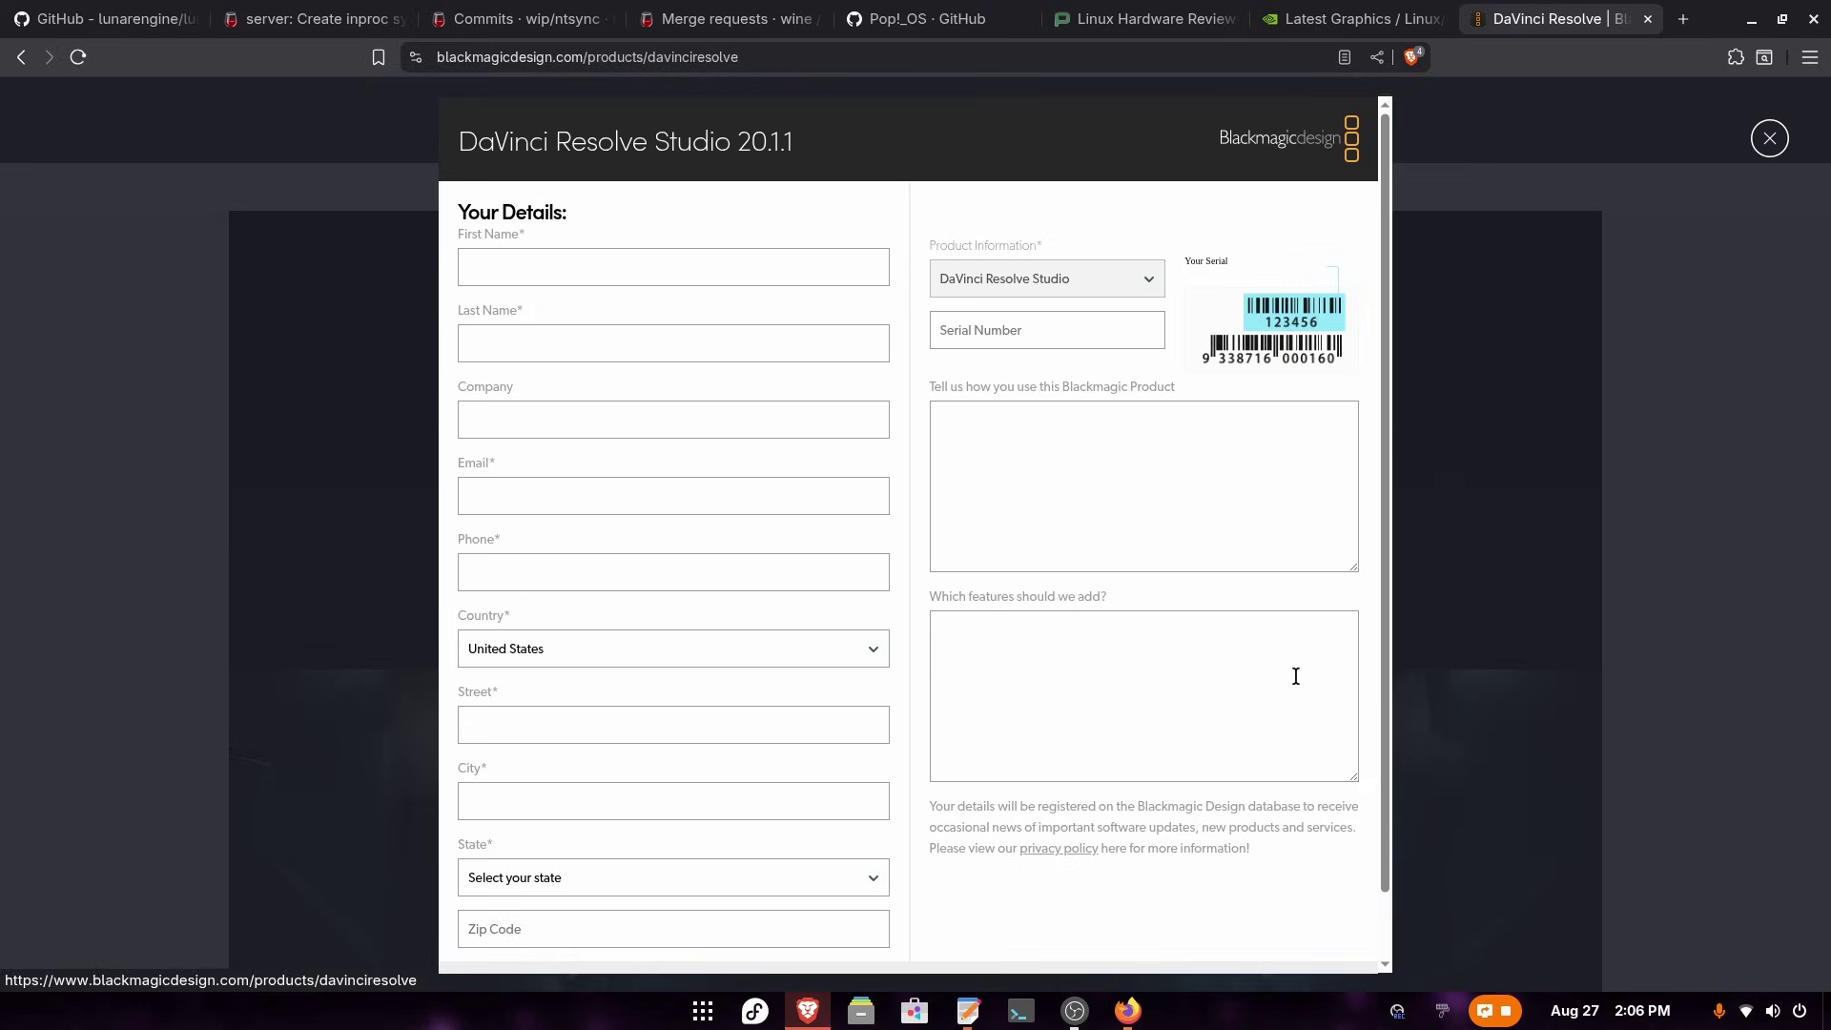
scroll(817, 630, "down", 1)
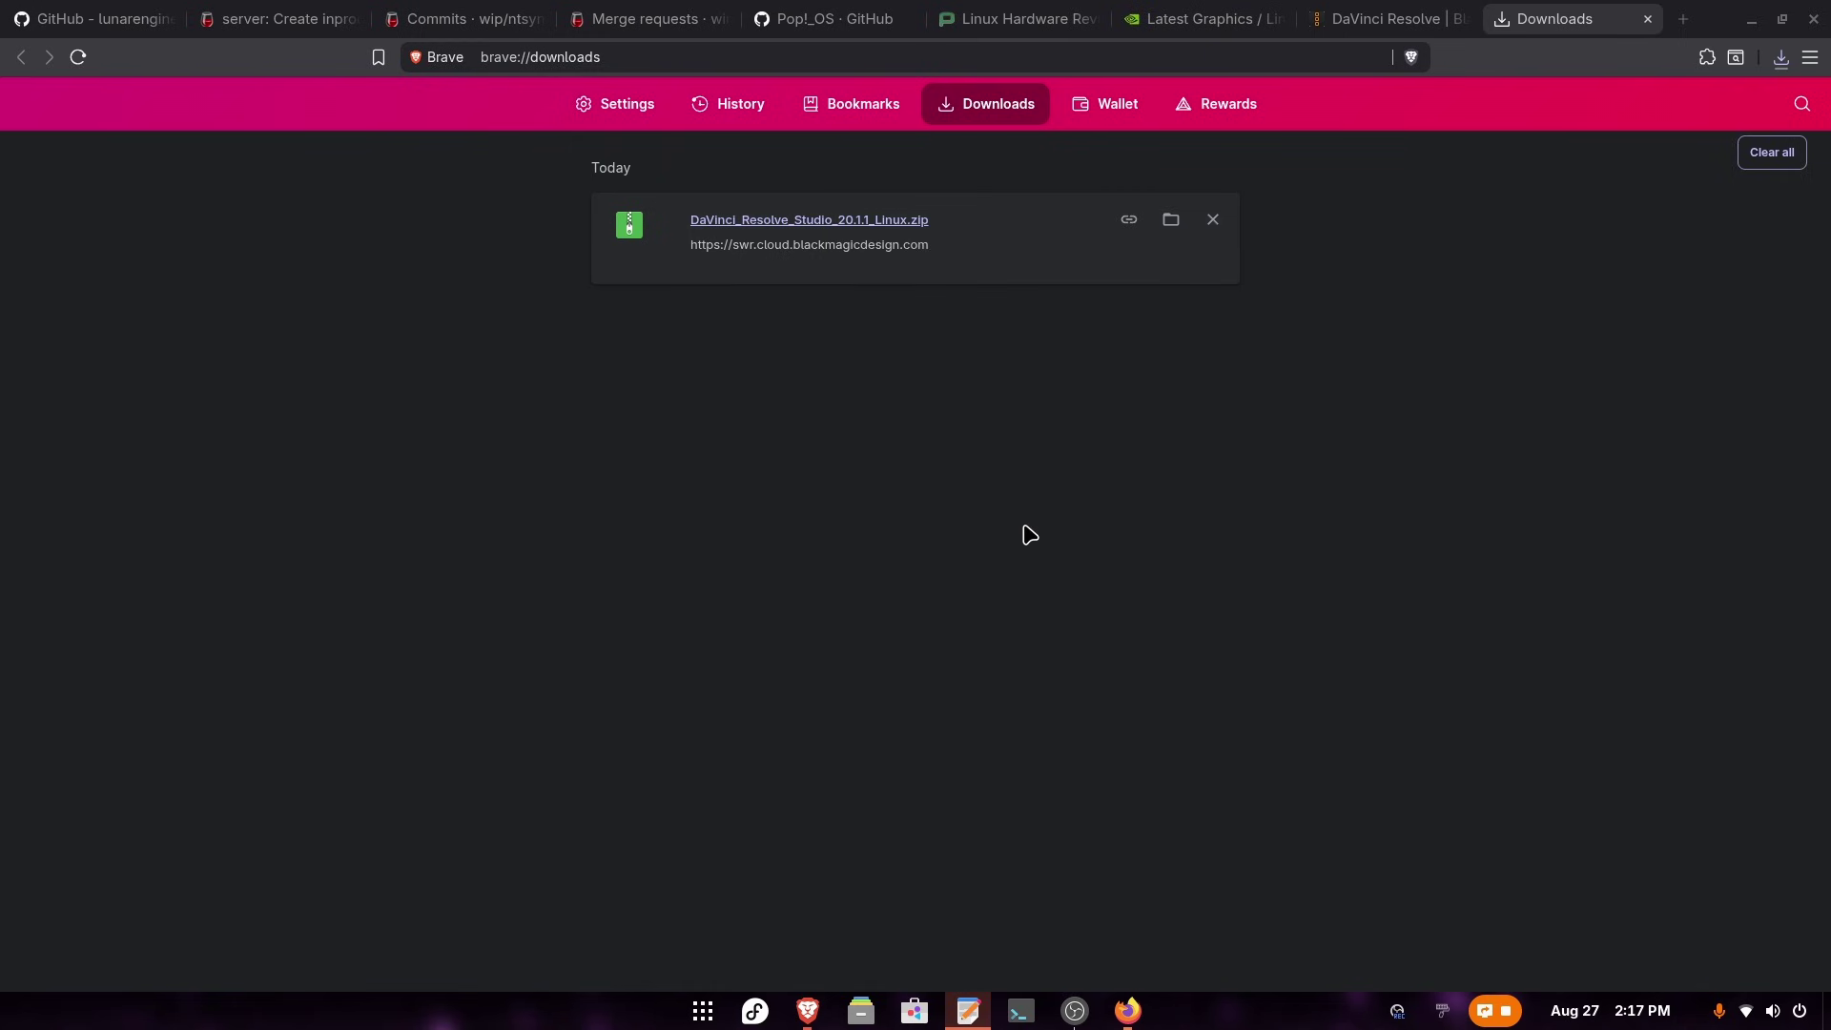
left_click(1167, 221)
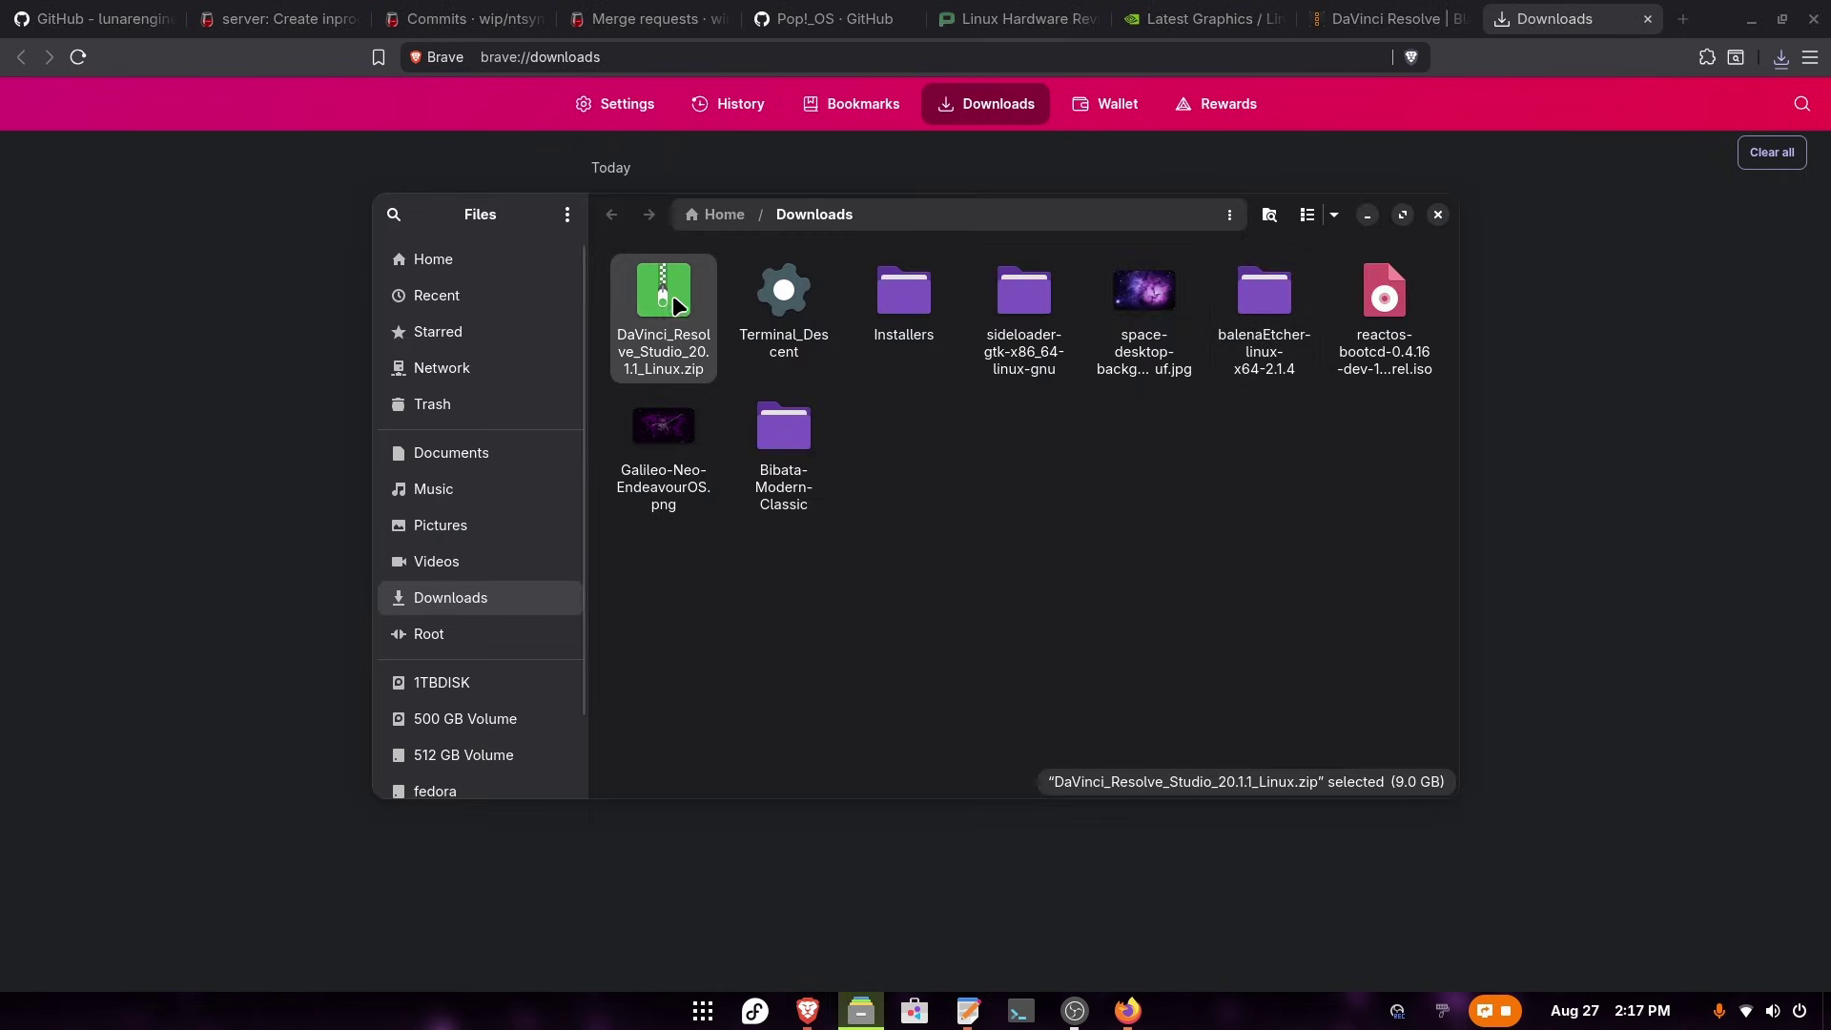
Extract DaVinci_Resolve_Studio_20.1.1_Linux.zip into Downloads.
right_click(669, 301)
left_click(788, 317)
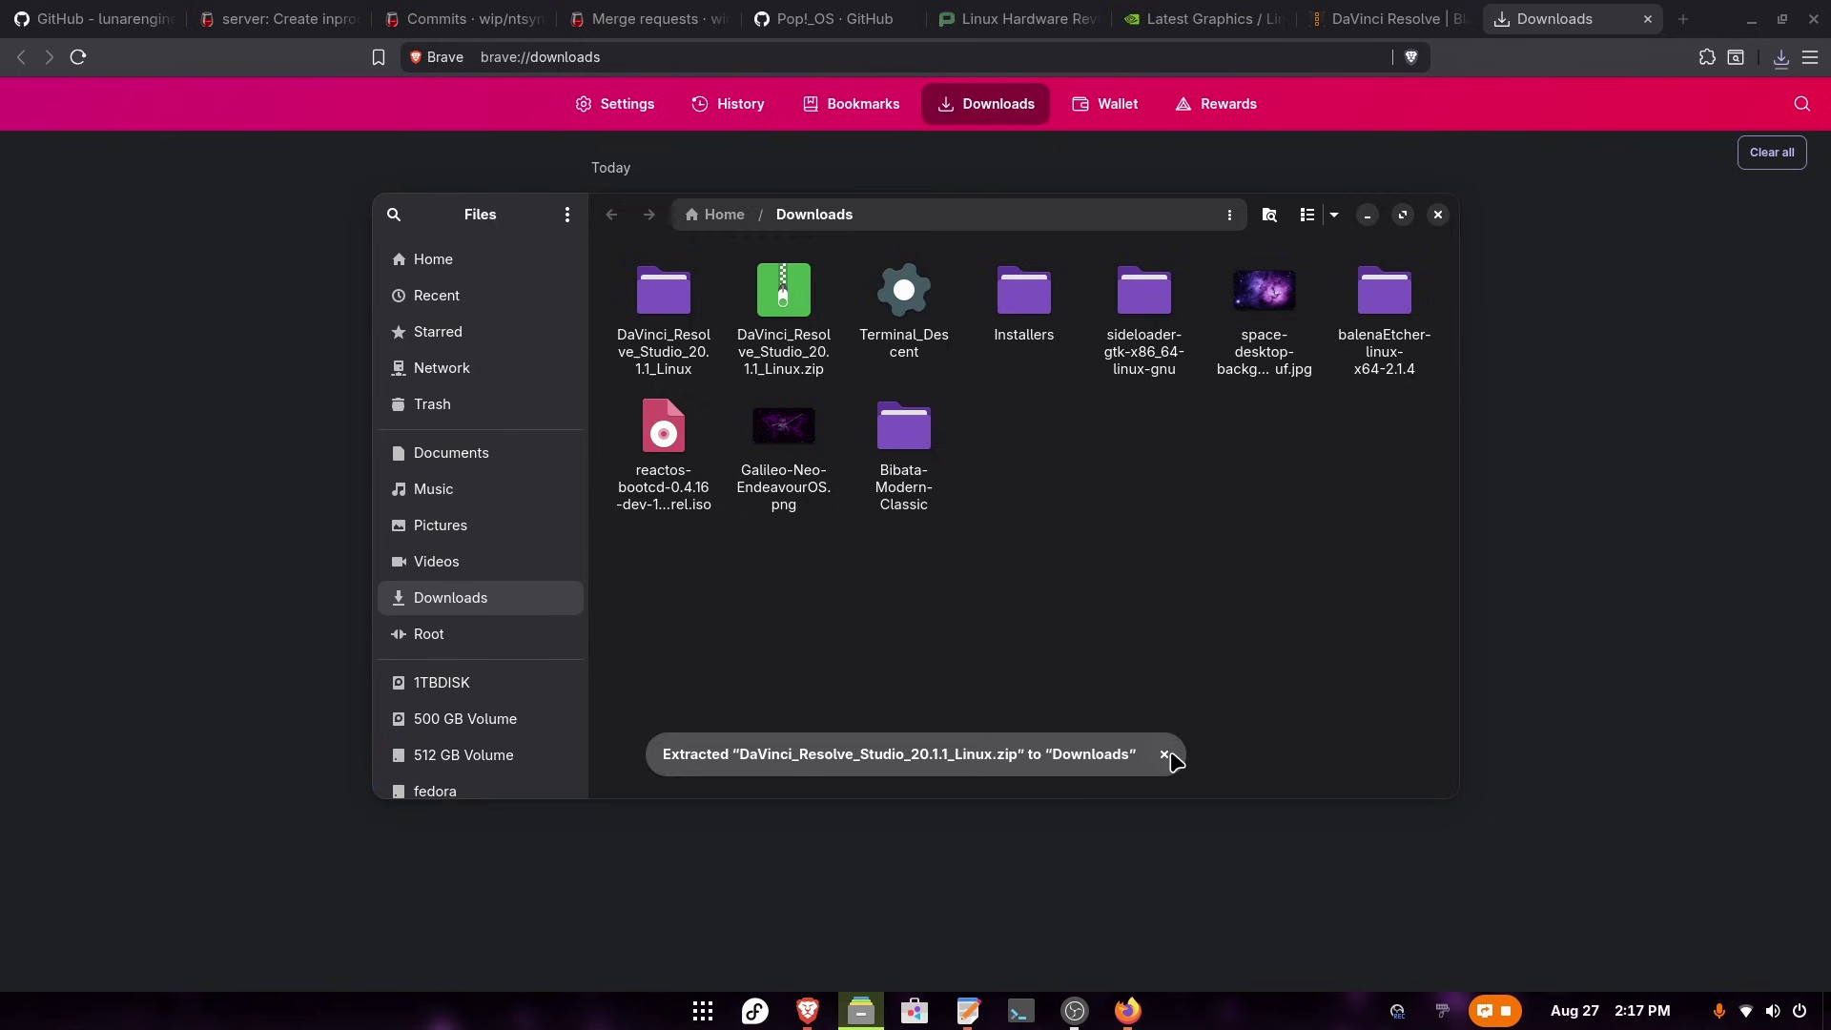
left_click(1166, 754)
In the extracted folder, make the DaVinci_Resolve_Studio_20.1.1_Linux.run installer executable as a program.
double_click(660, 317)
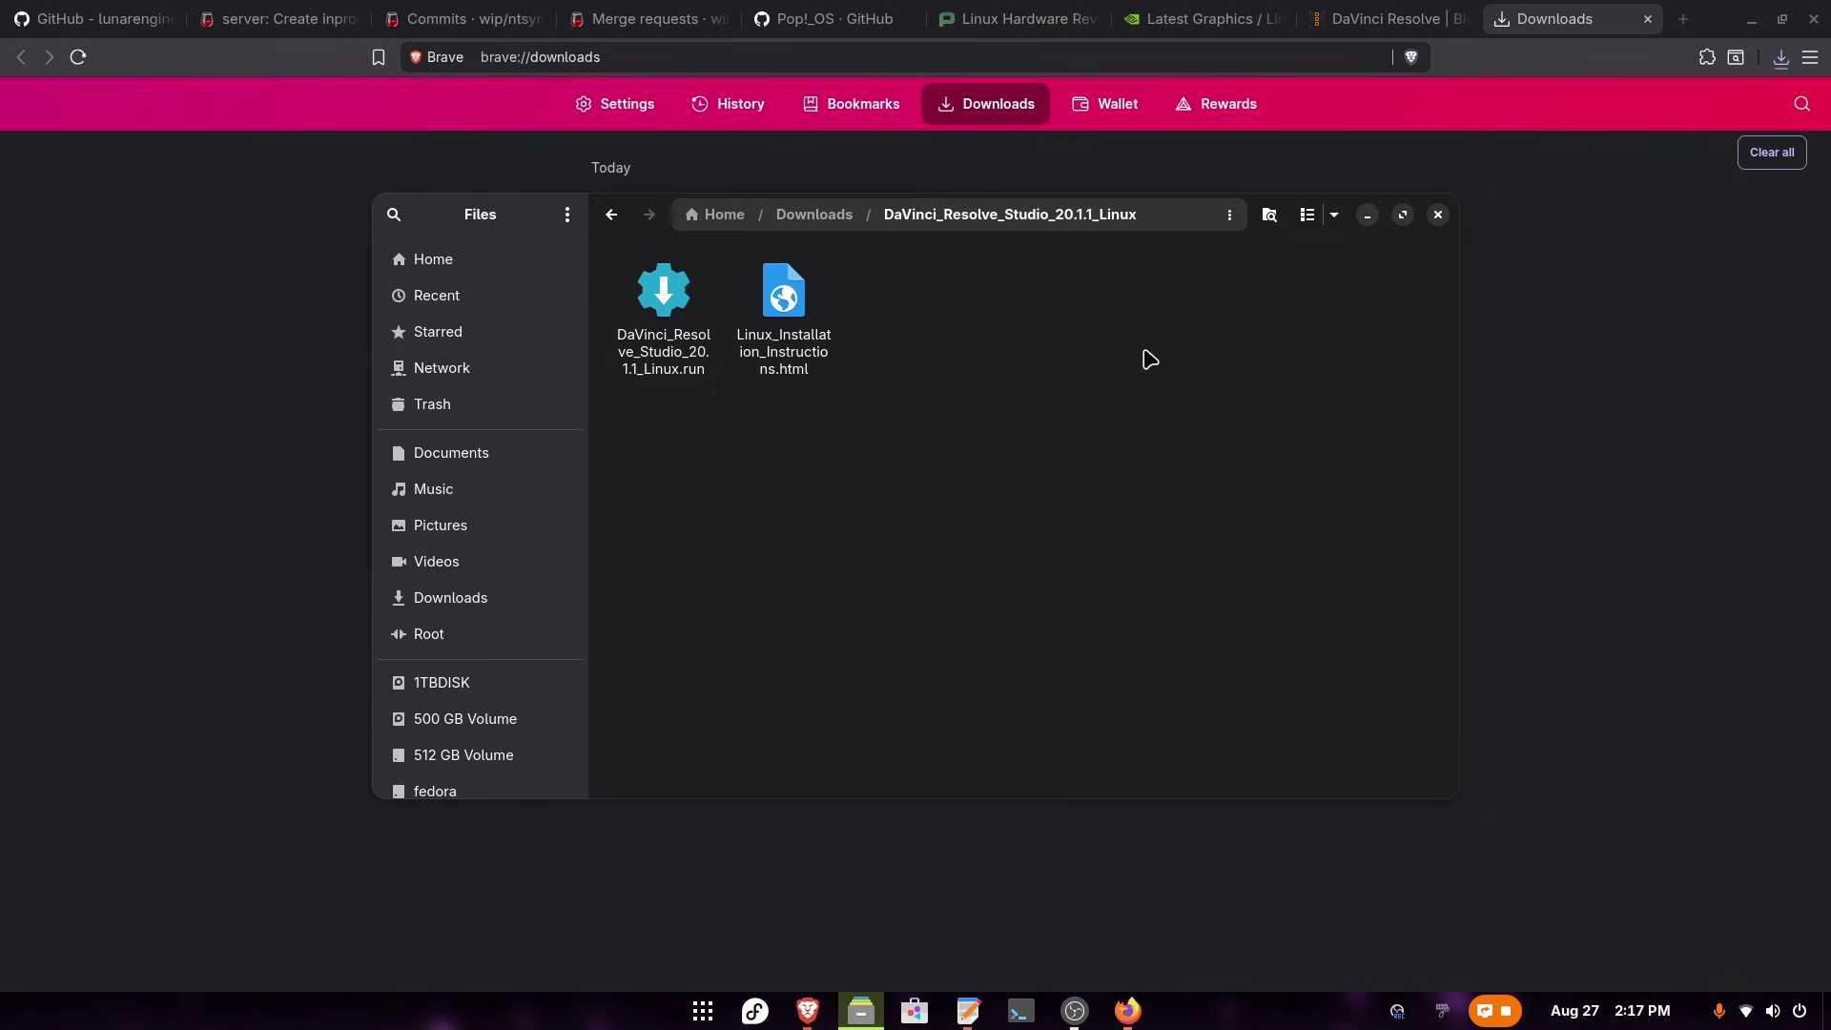
left_click(710, 363)
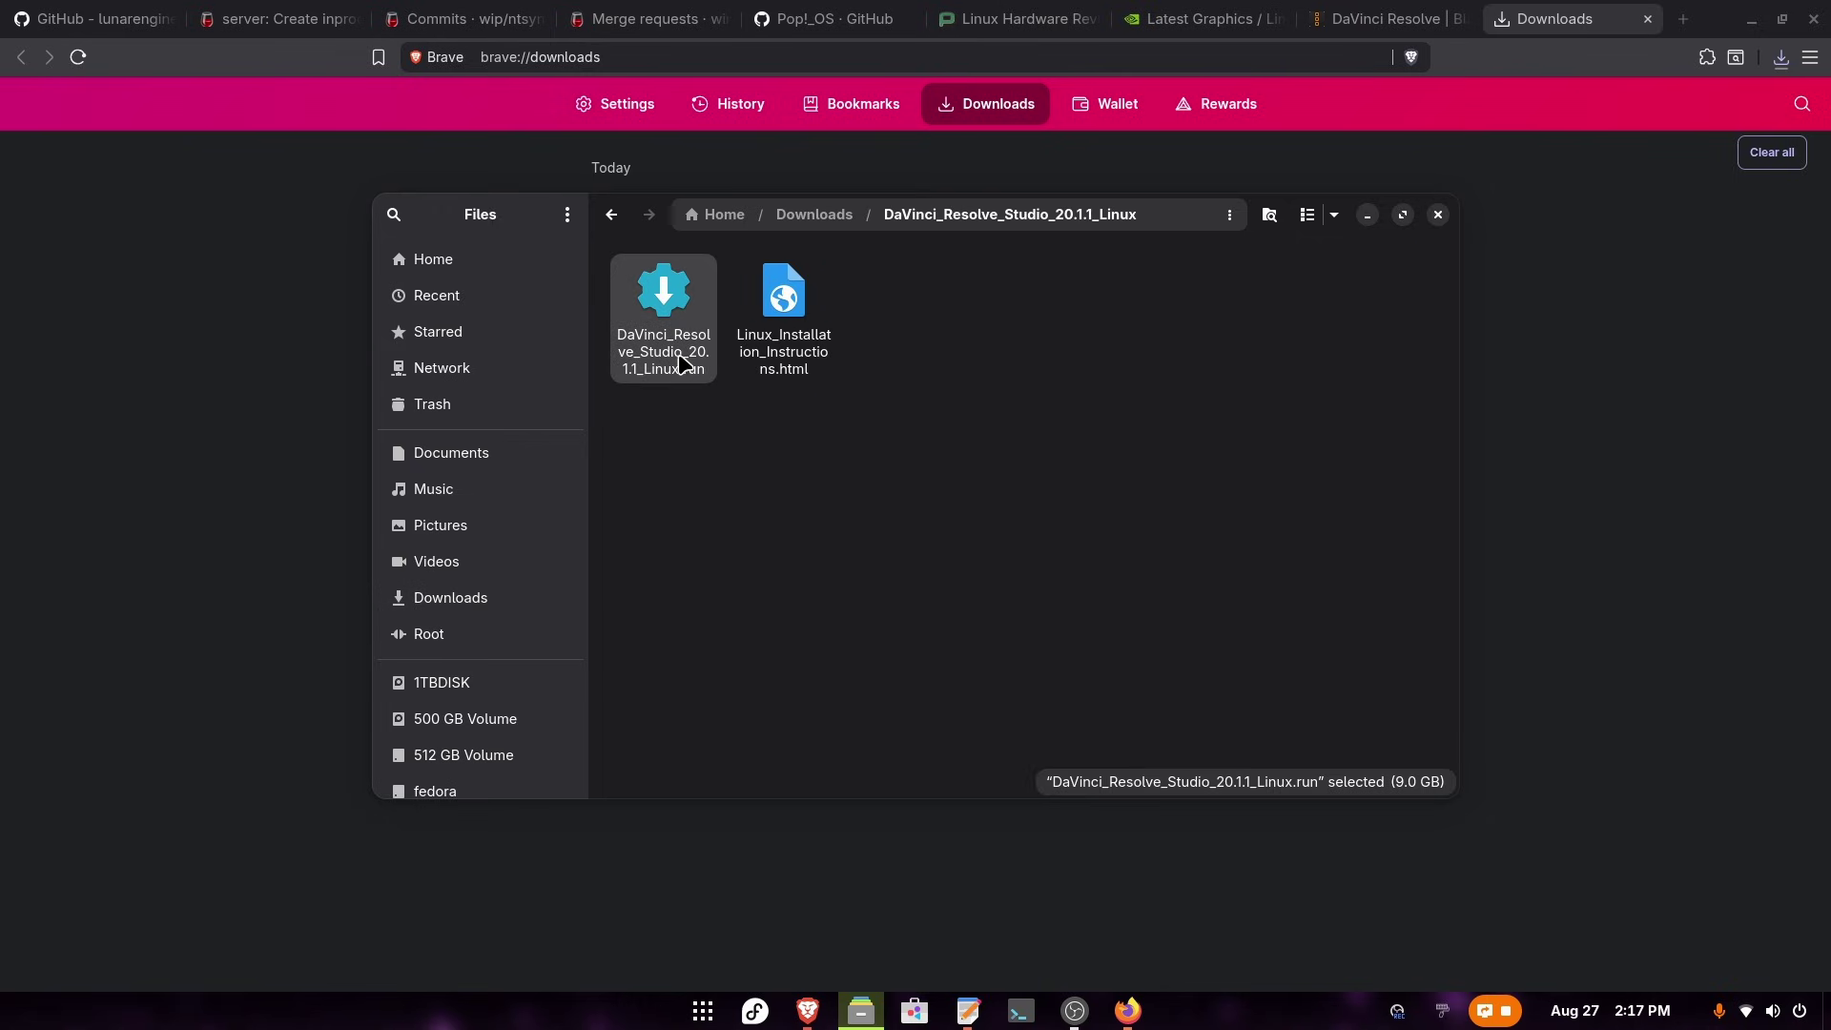
right_click(654, 381)
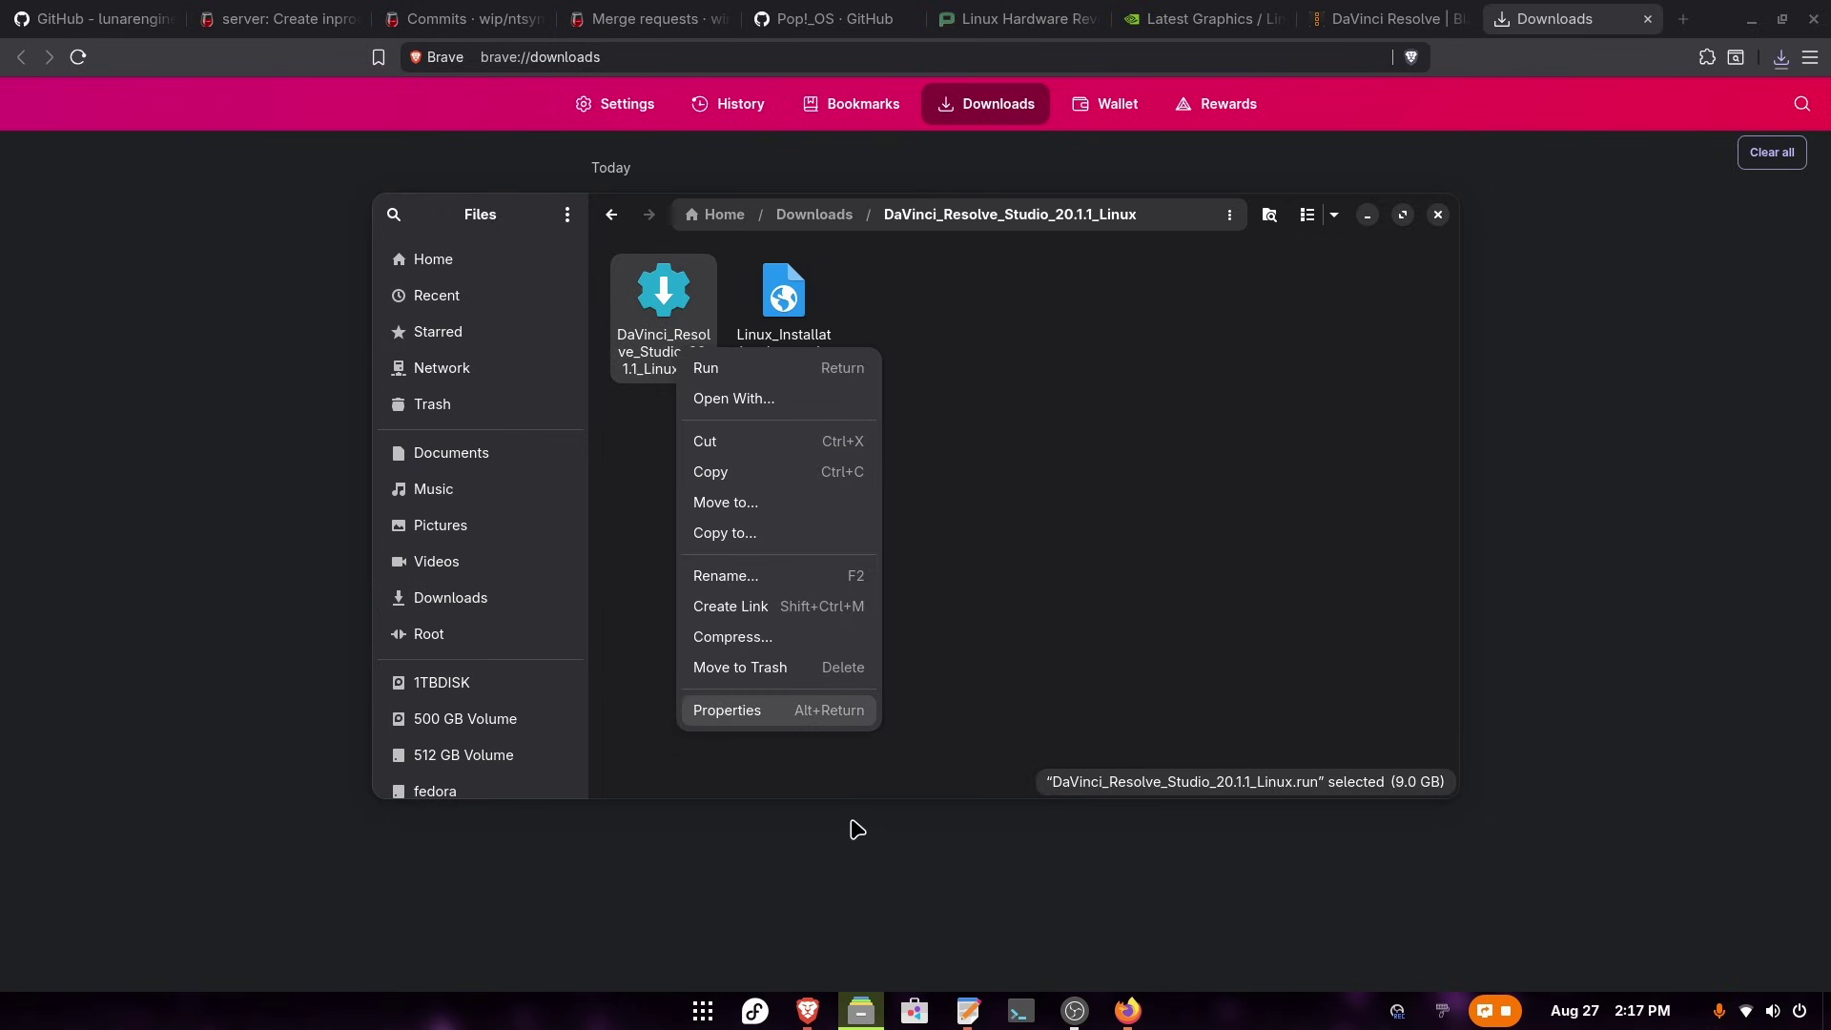
left_click(785, 717)
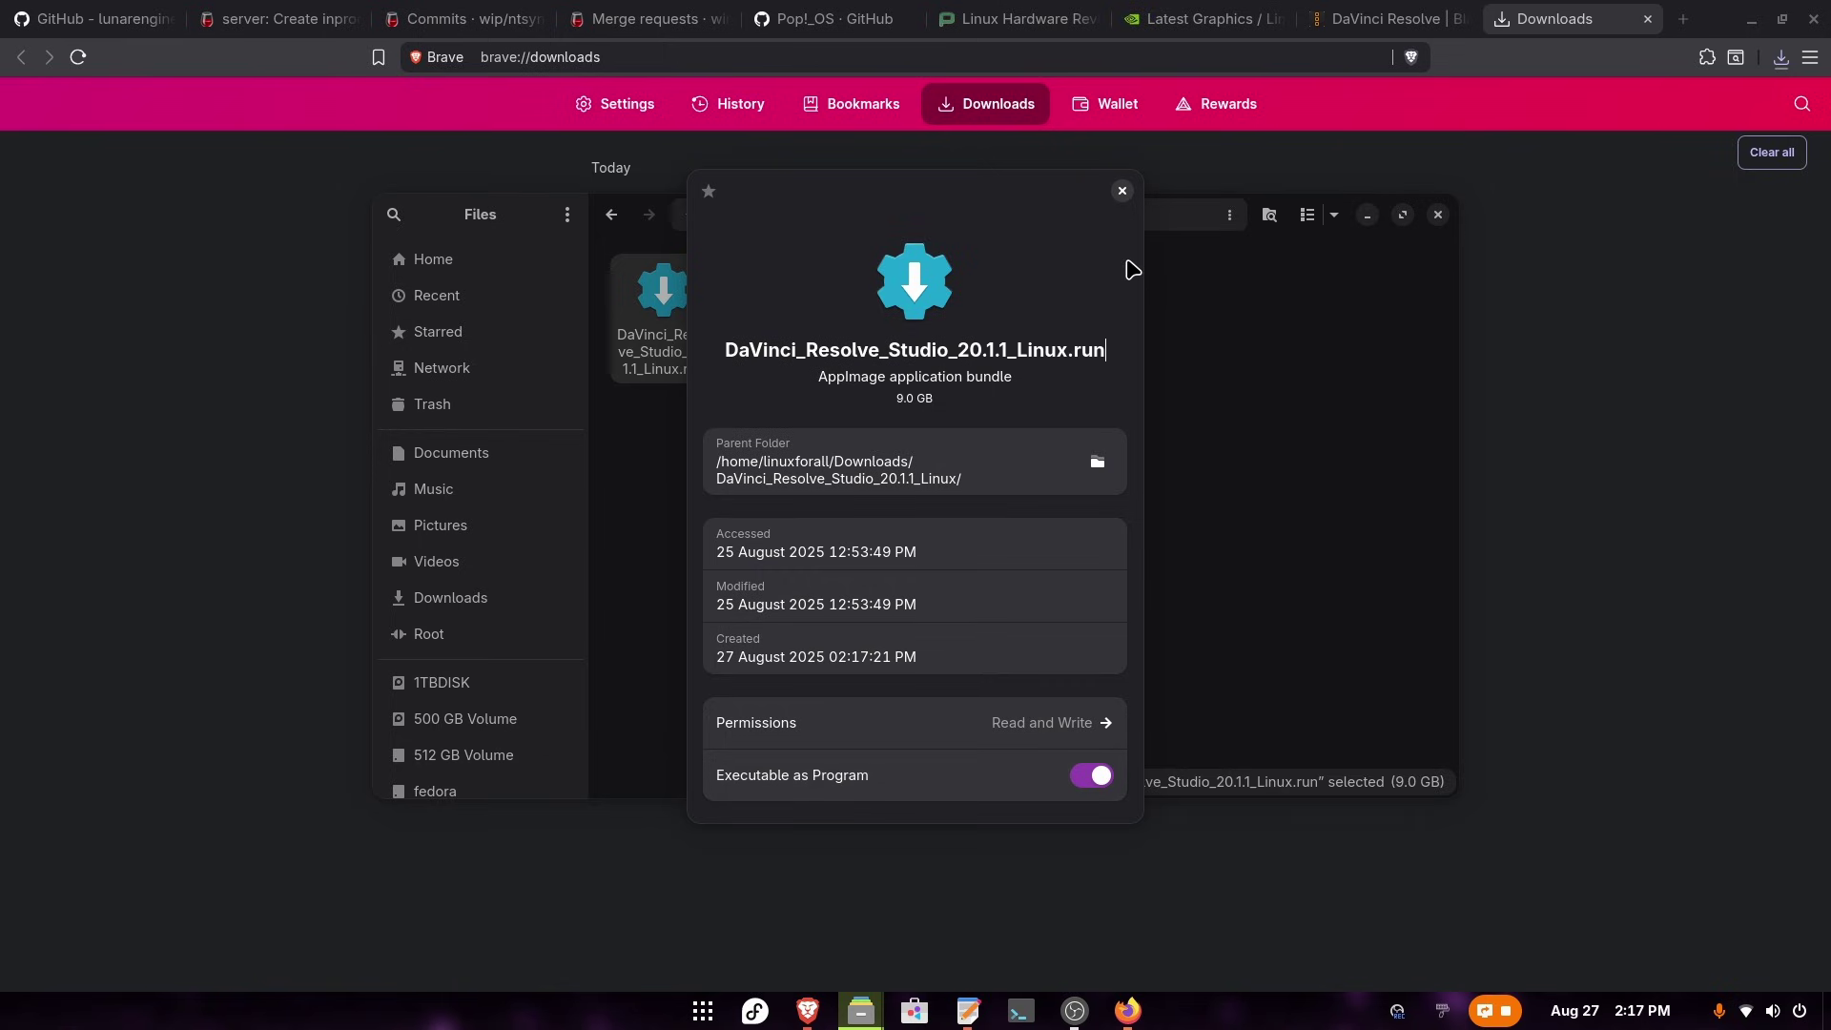
left_click(1121, 191)
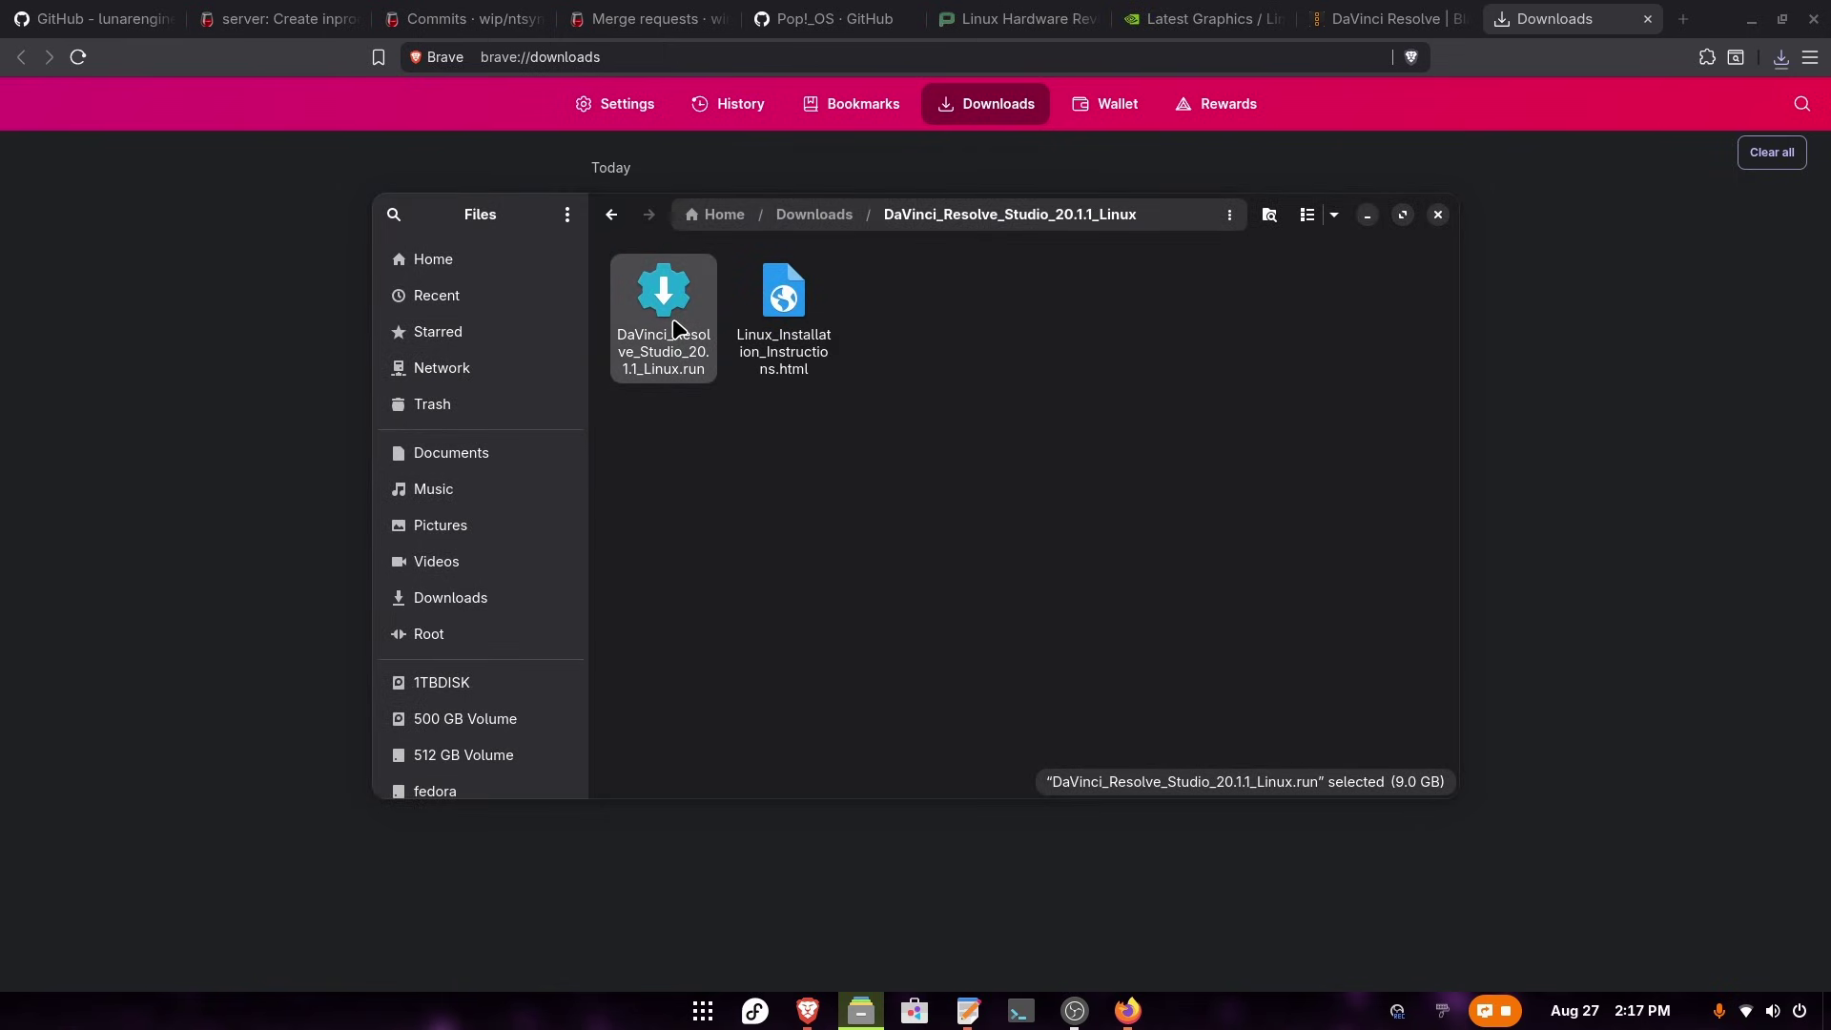
Run the Resolve installer, read its missing zlib warning, then bring up a terminal.
double_click(674, 329)
left_click(1001, 509)
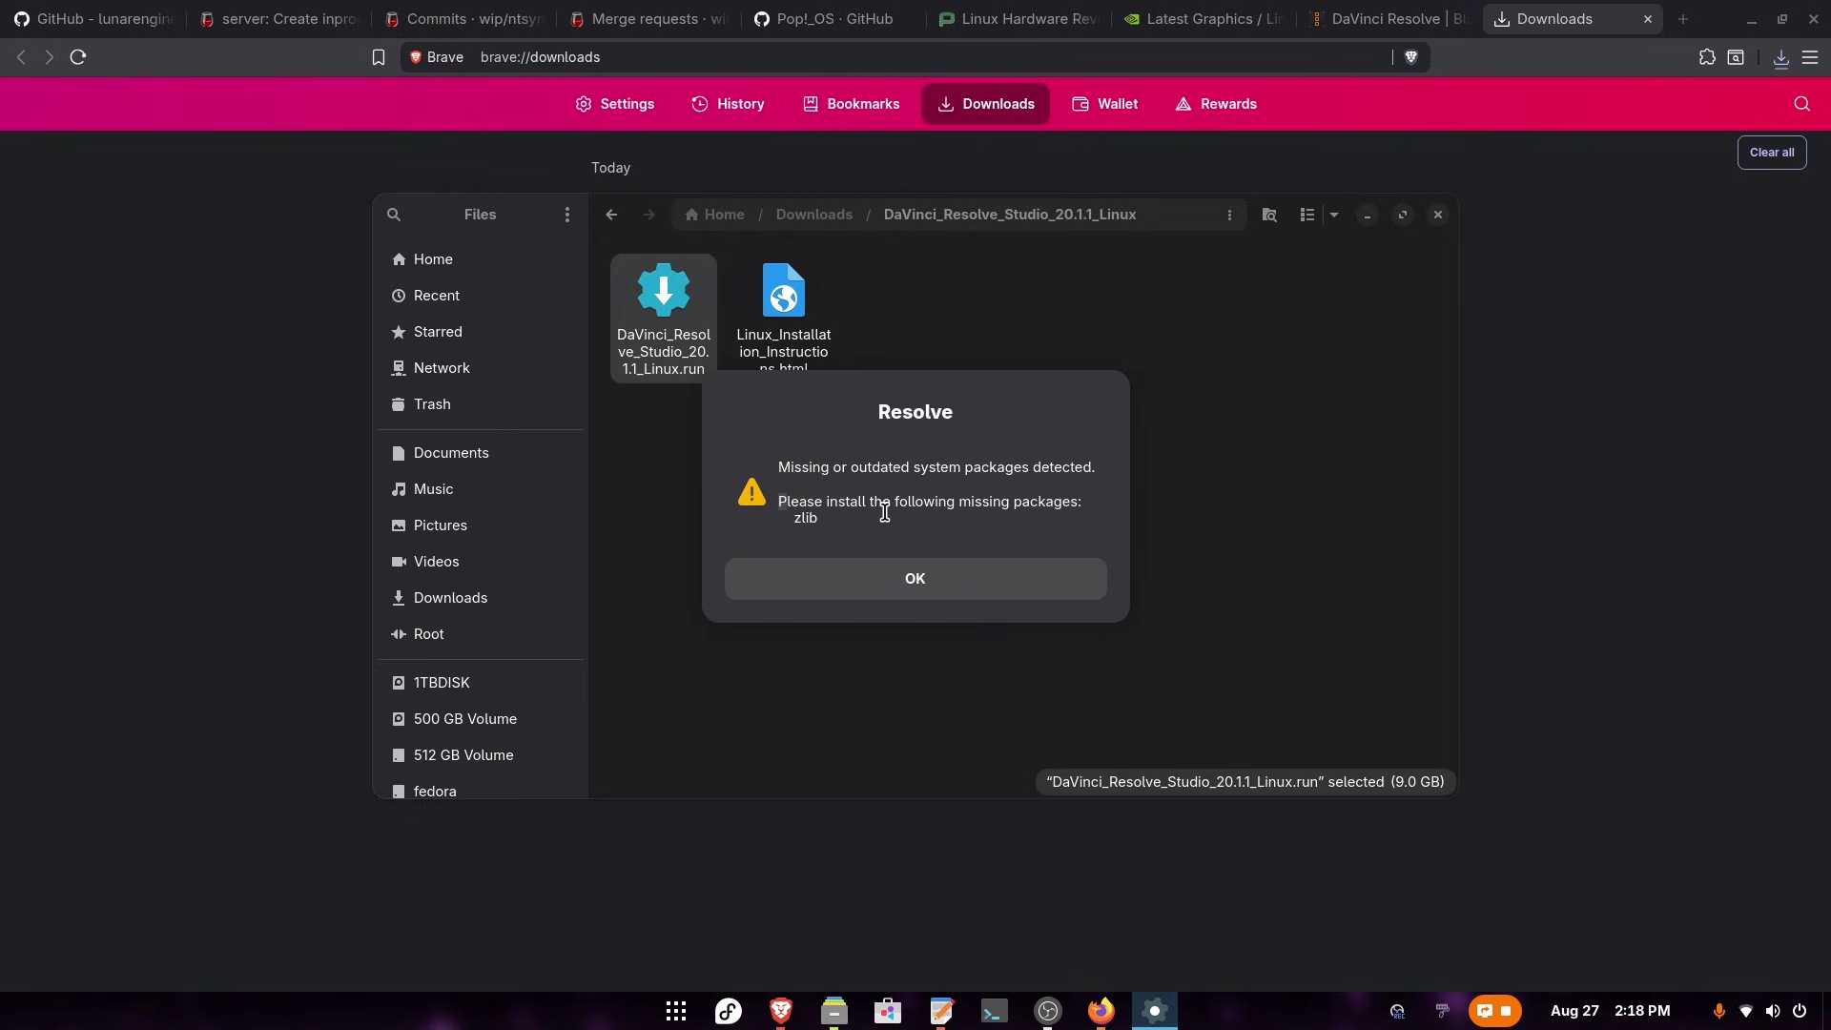
left_click(986, 579)
left_click(993, 1011)
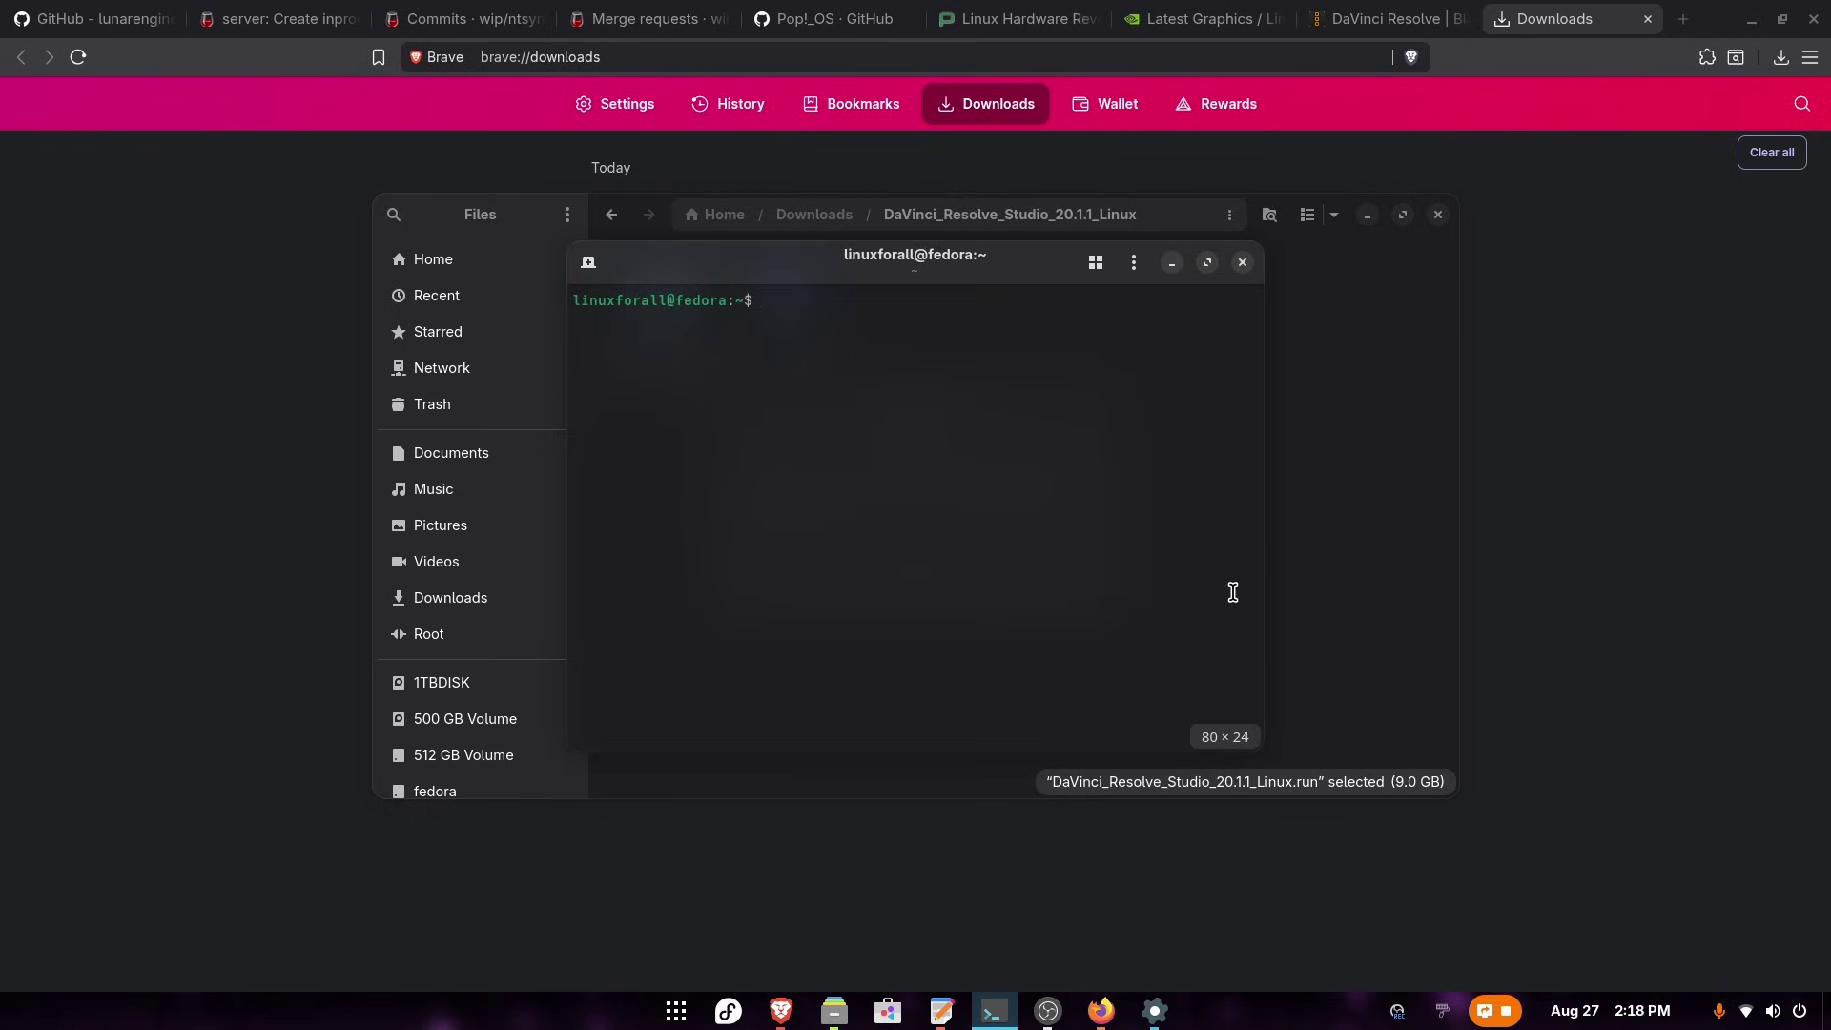
Type 'sudo dnf insytall', check the warning behind it, and close the terminal unrun.
type("sudo dnf insytall")
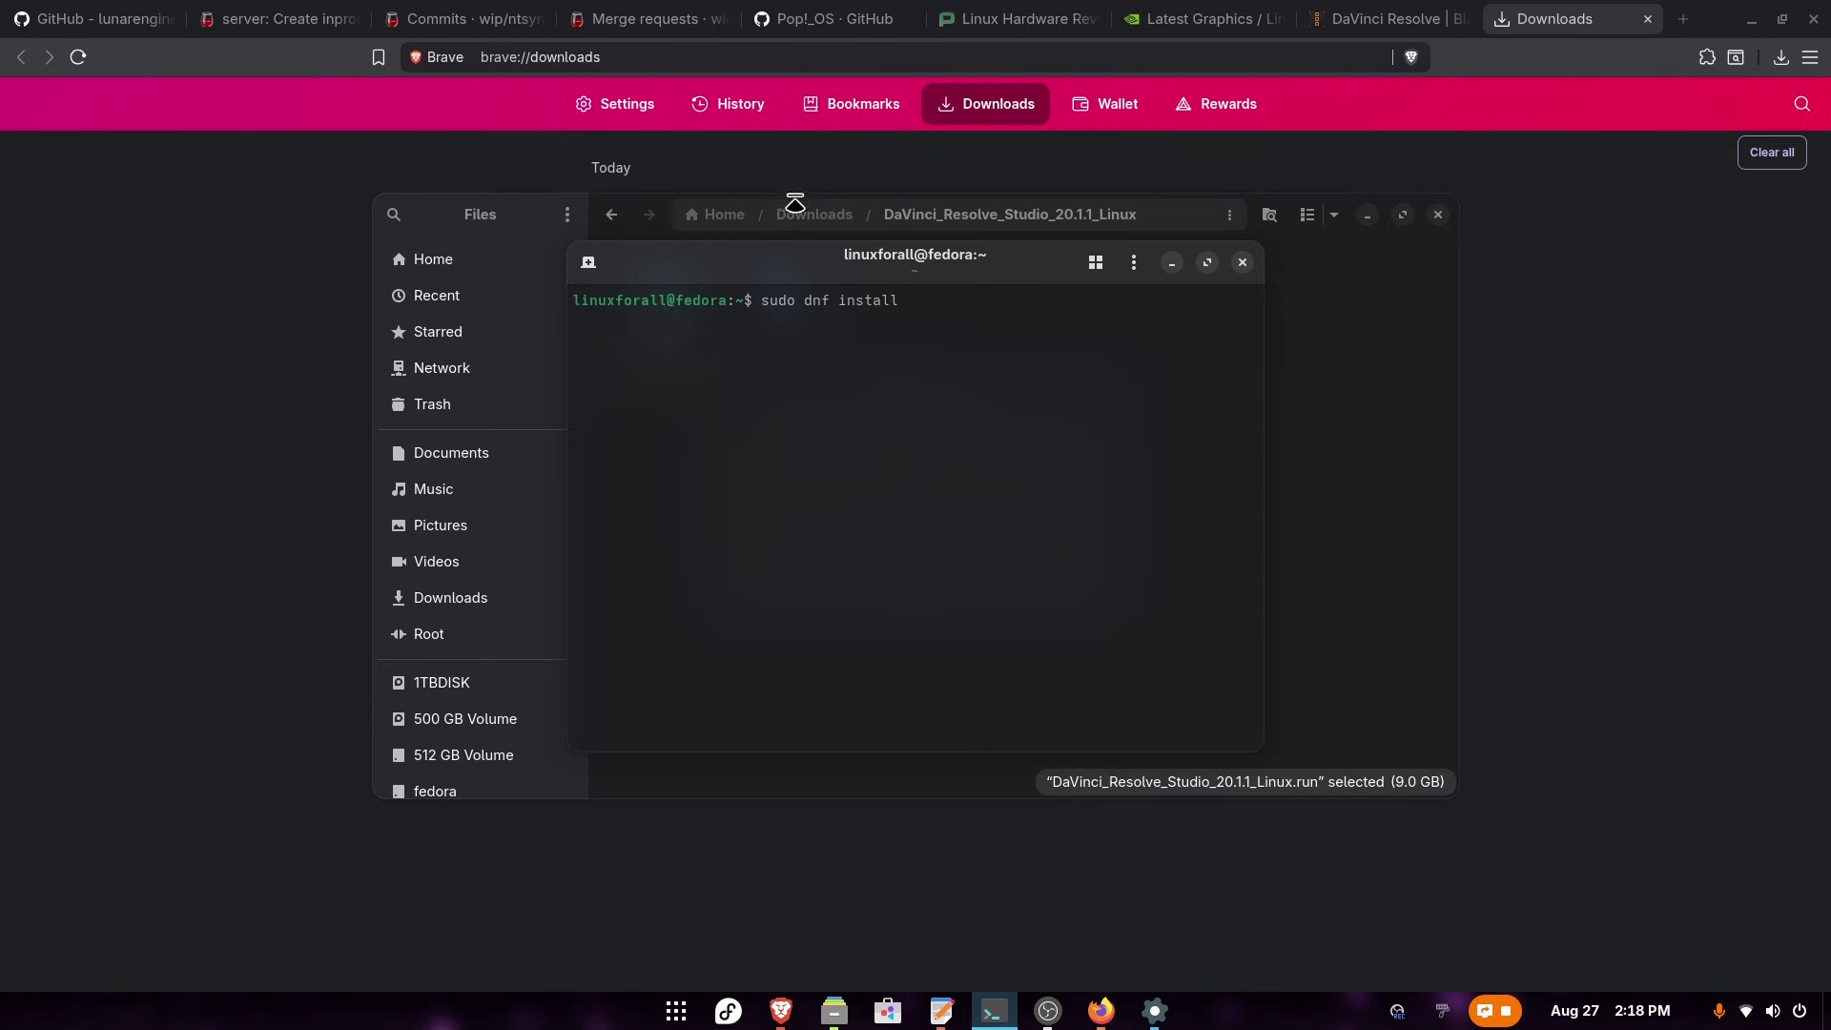
left_click_drag(839, 261, 1457, 328)
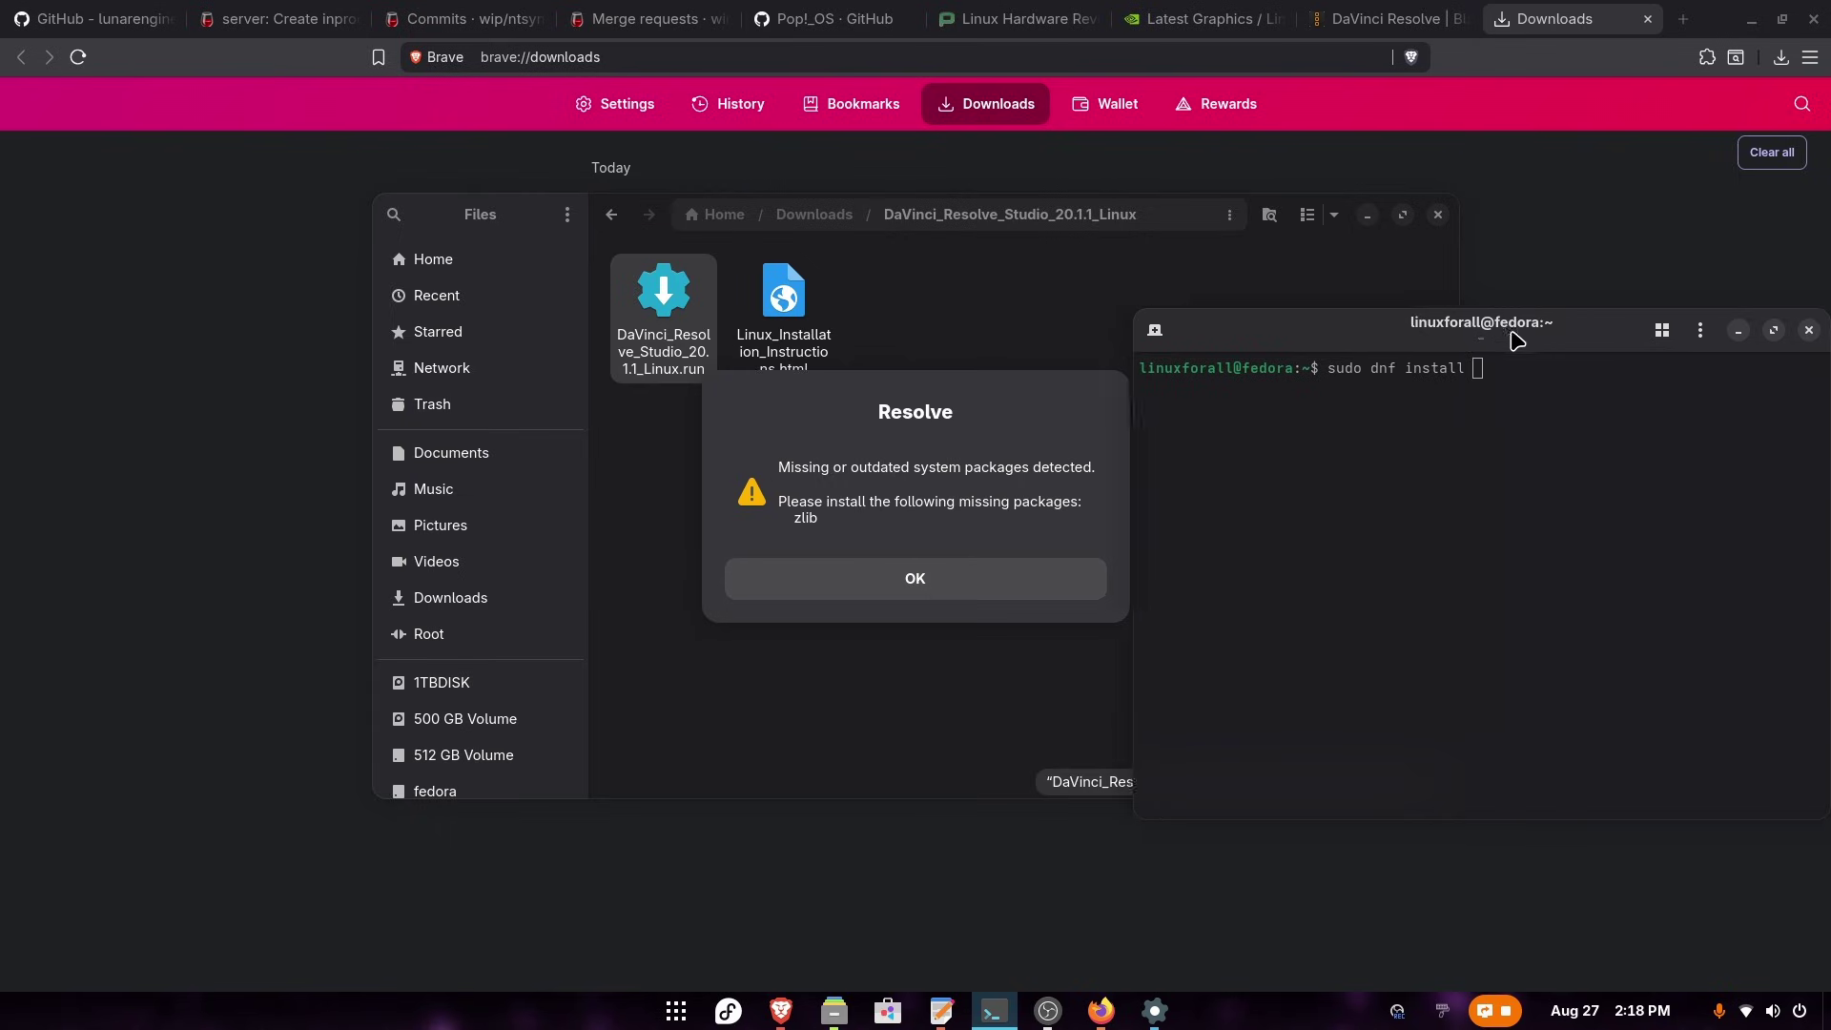
left_click_drag(1512, 335, 1325, 315)
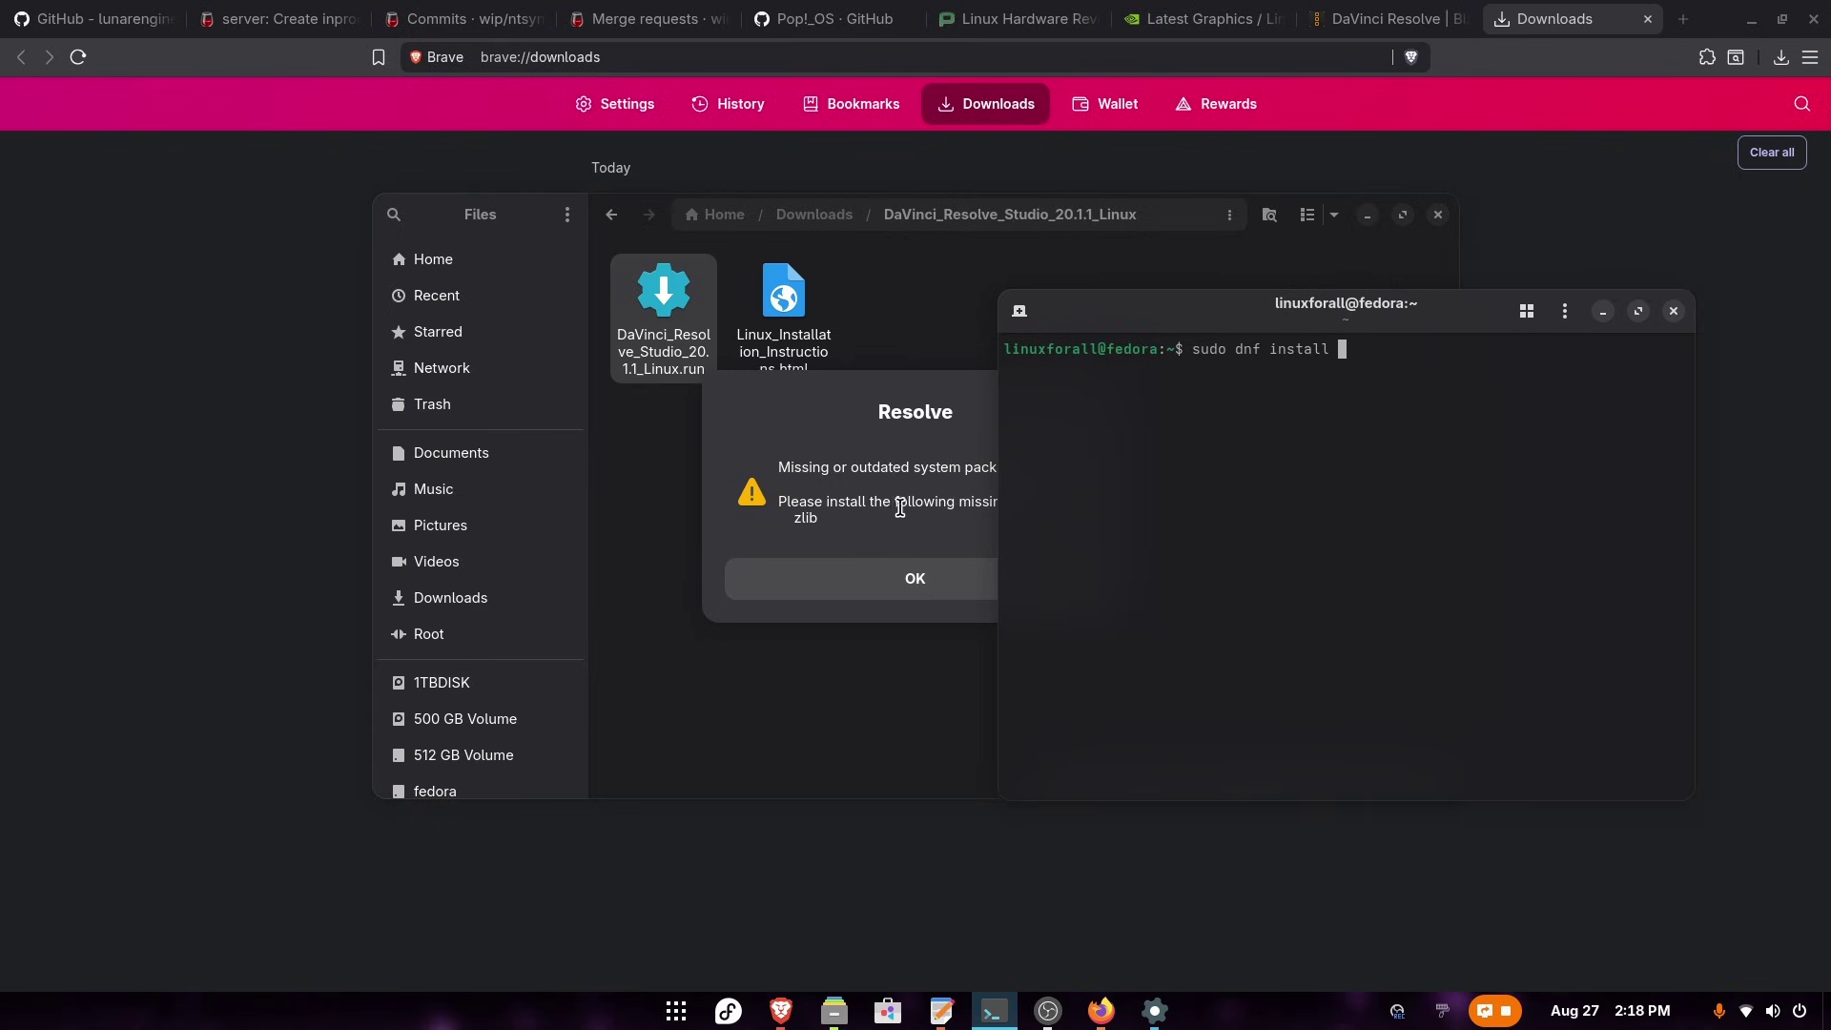
left_click(1673, 310)
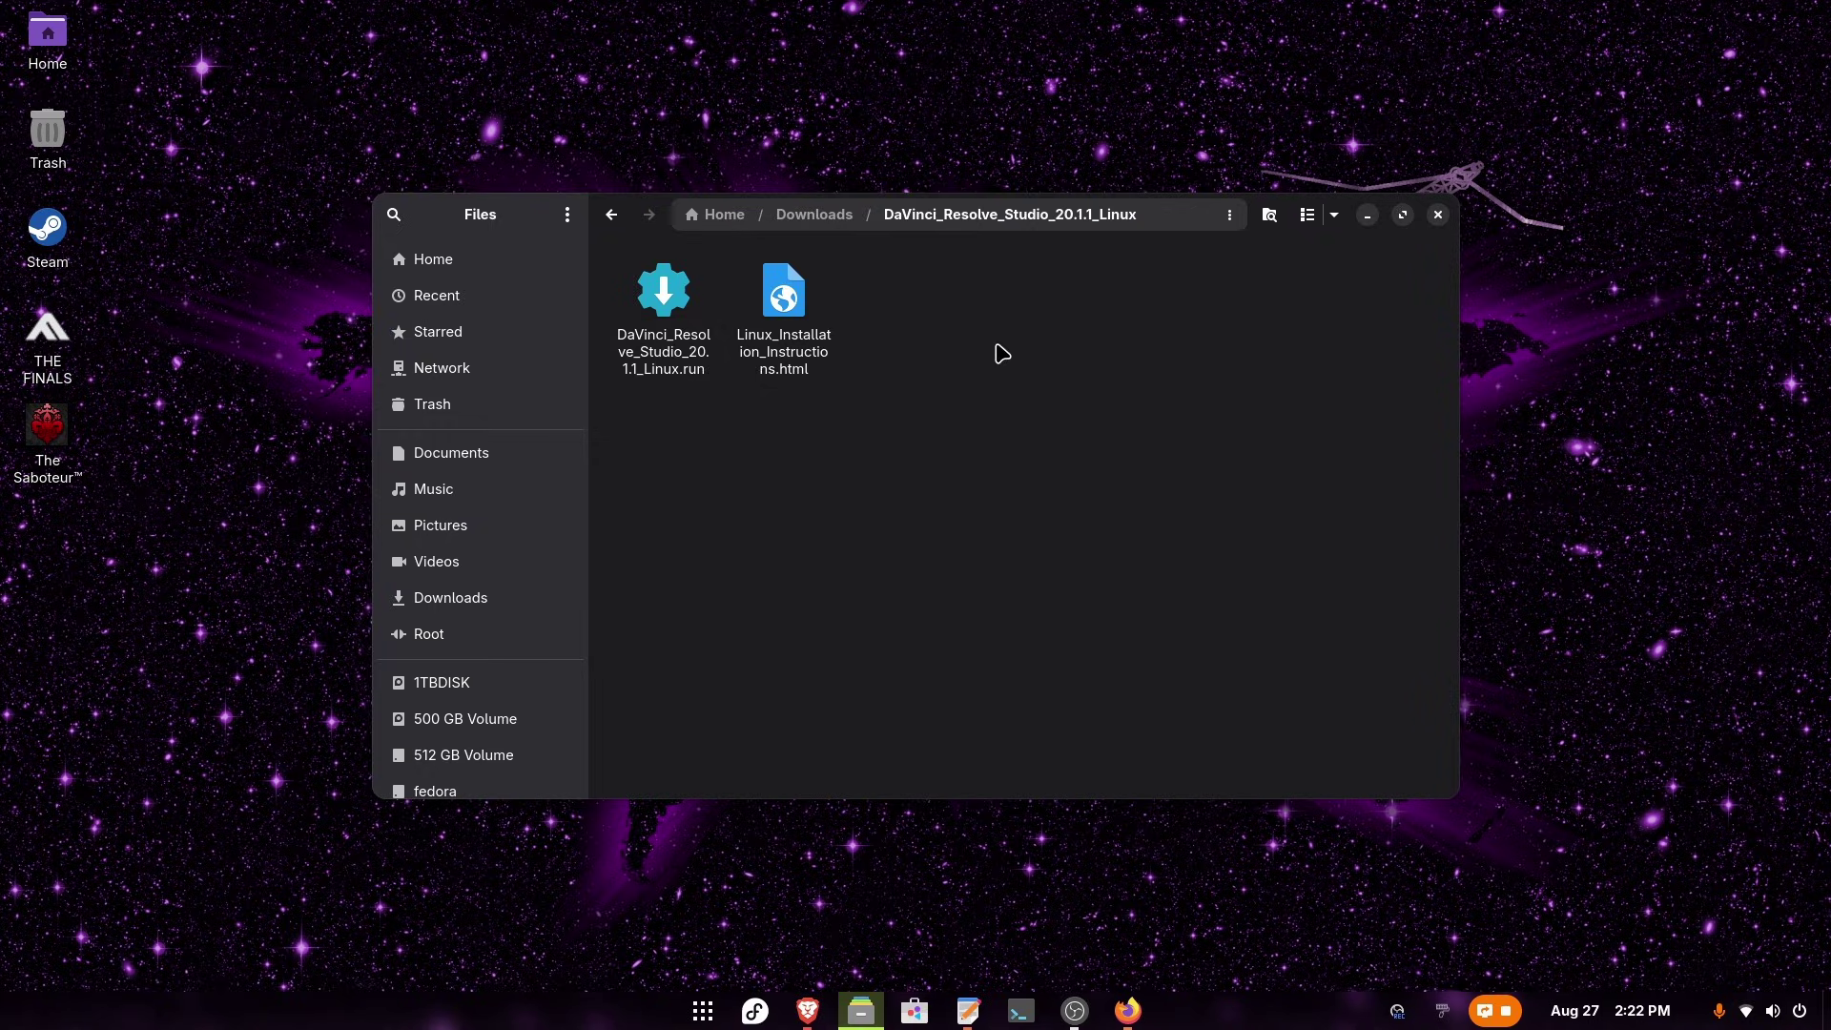
Open a terminal in the DaVinci_Resolve_Studio_20.1.1_Linux folder beside Files moved left.
right_click(988, 374)
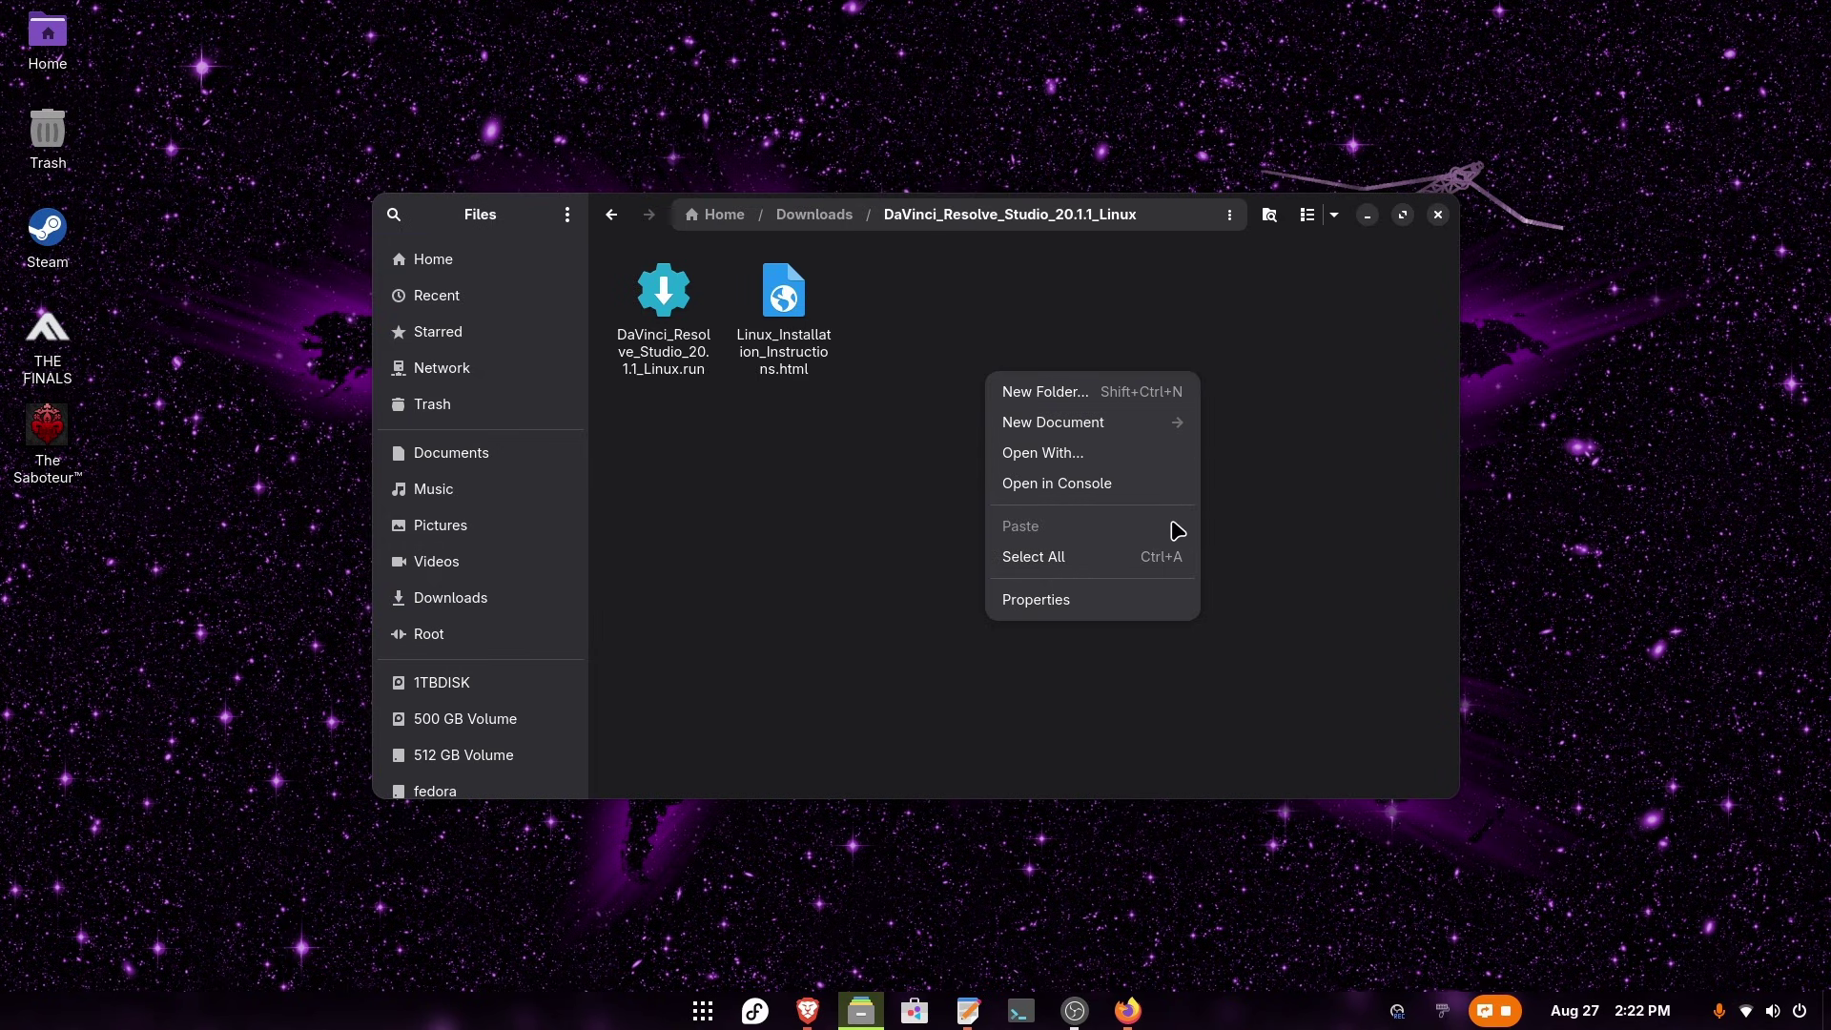
left_click(1072, 486)
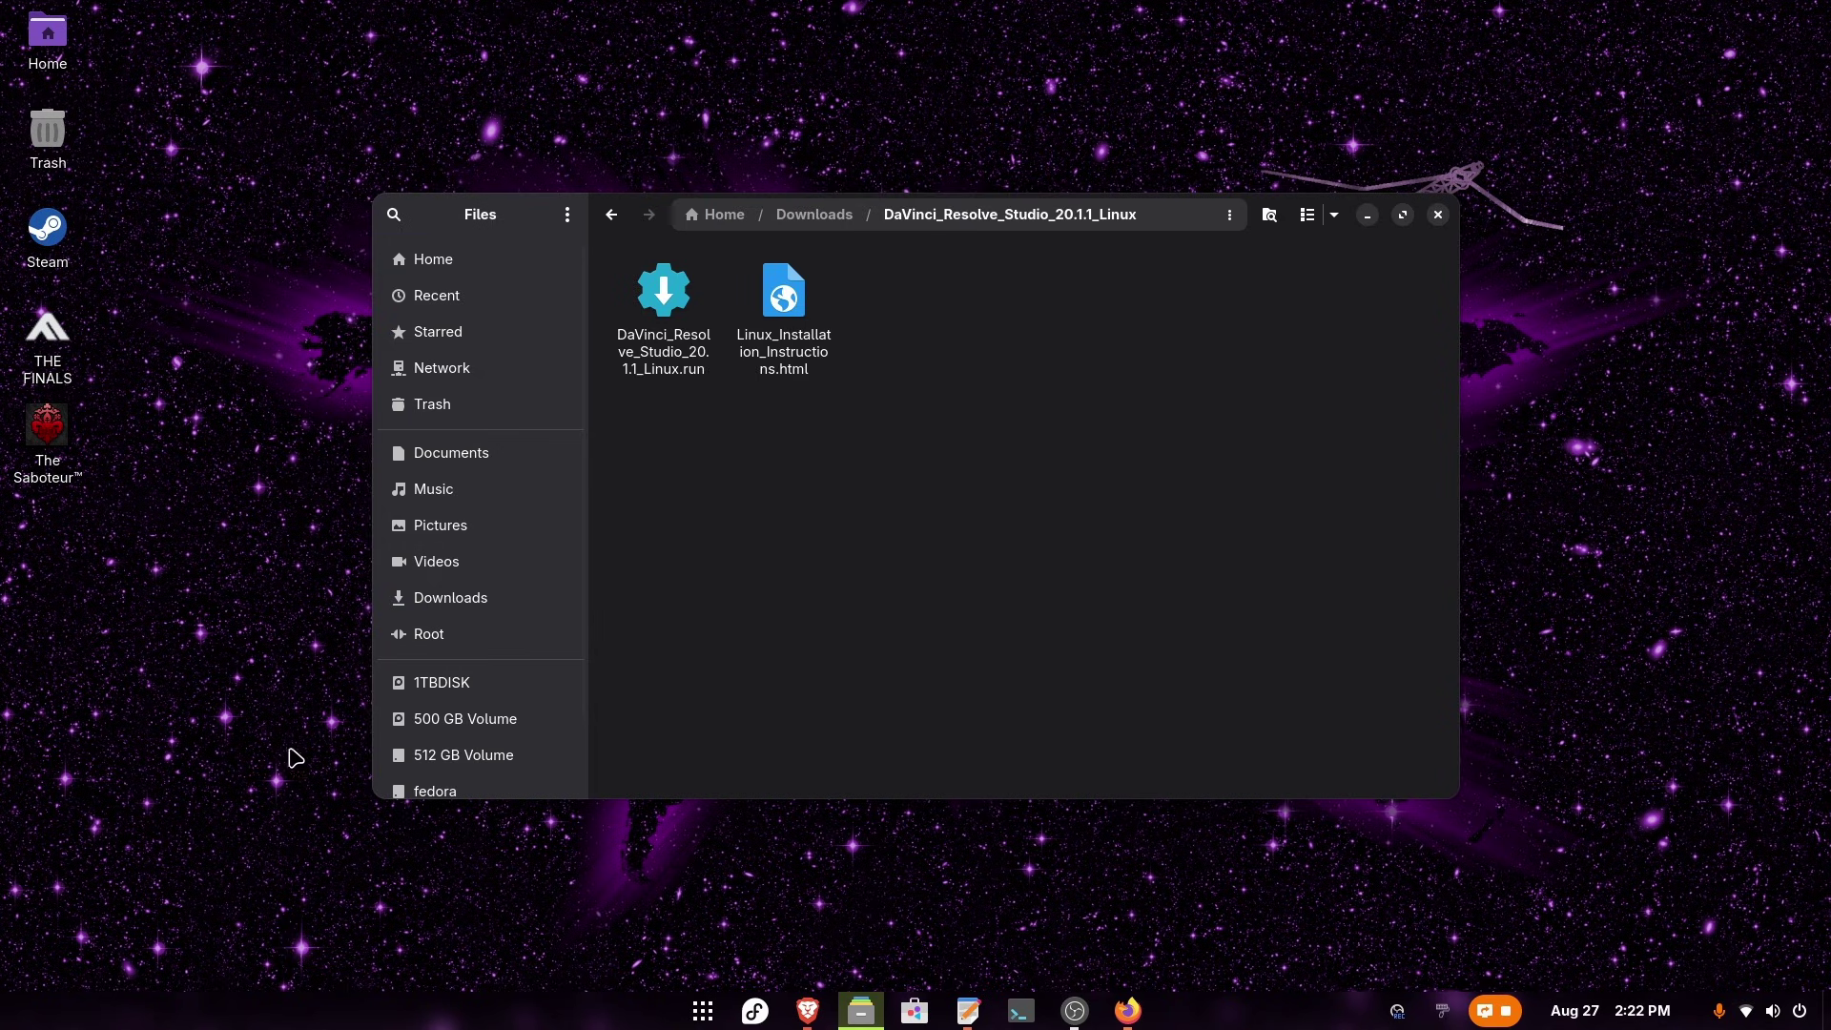
left_click_drag(477, 236, 146, 205)
left_click(1196, 352)
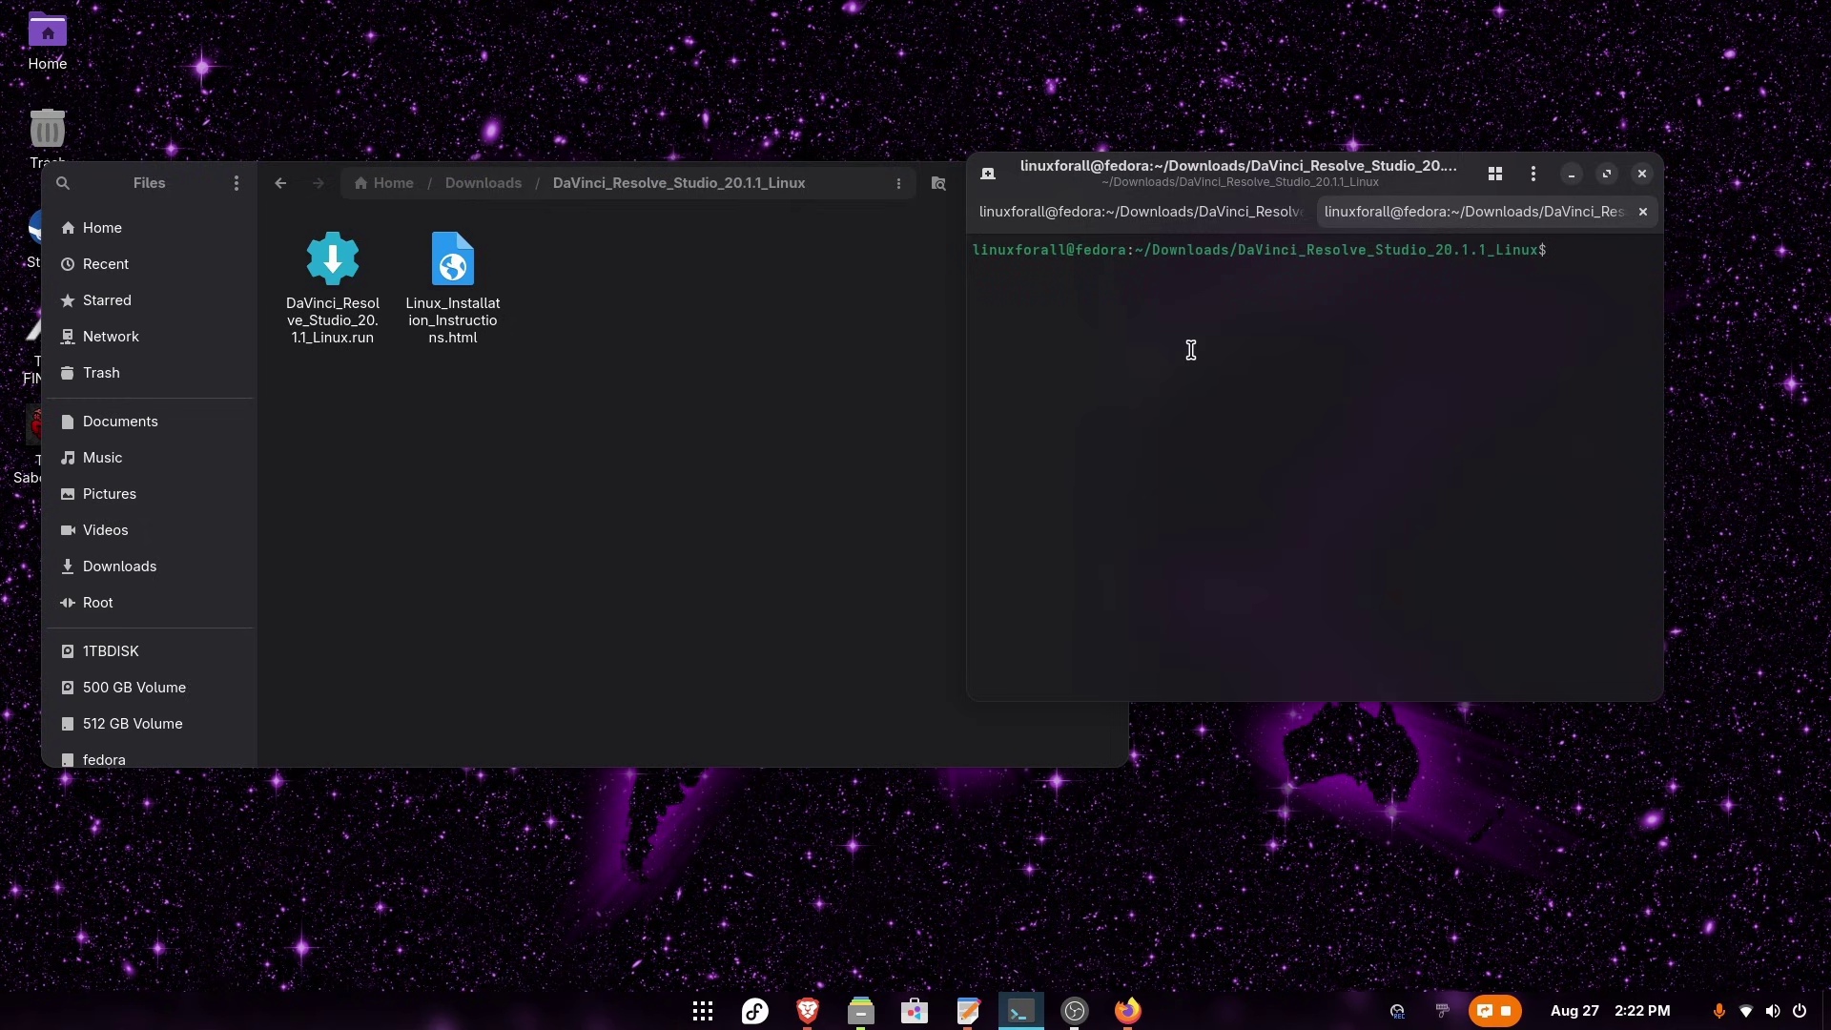
Paste the SKIP_PACKAGE_CHECK=1 installer command, which still names the old file, into the terminal.
right_click(1190, 350)
left_click(1236, 446)
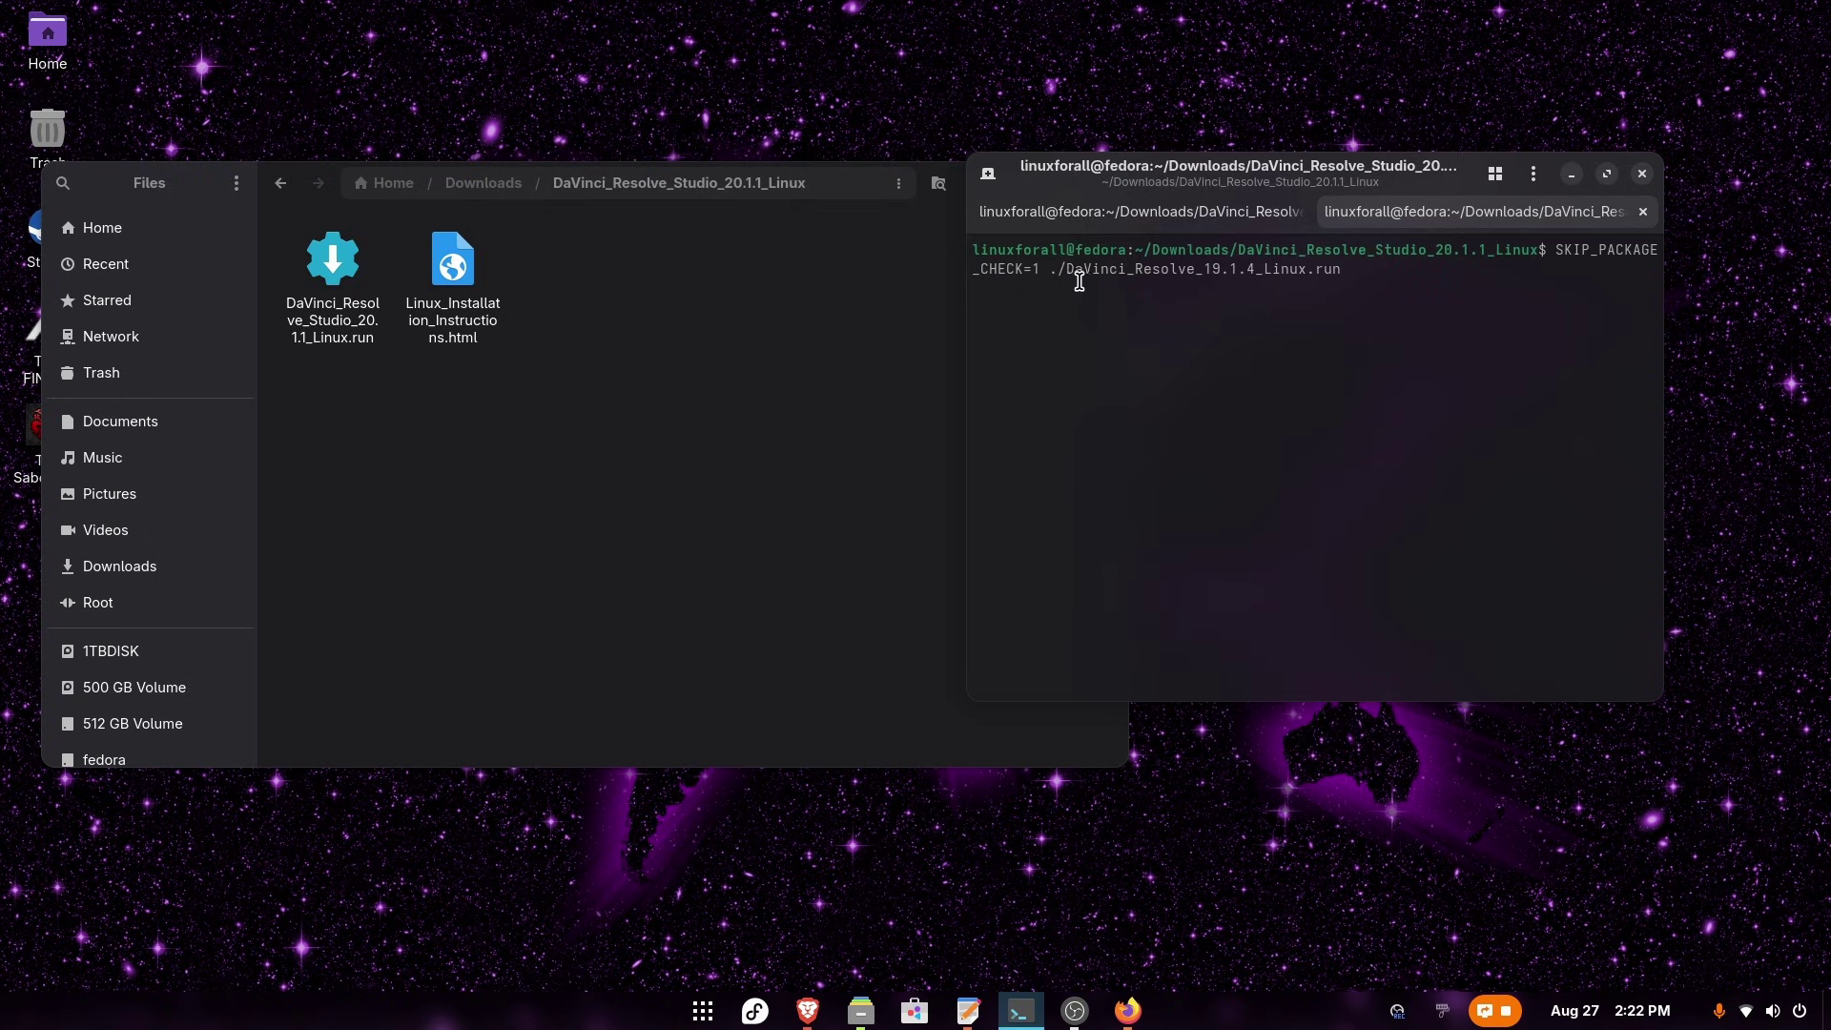
left_click_drag(1052, 271, 1315, 290)
left_click(1233, 340)
Copy the installer's full file name from Files via the rename field, then cancel the rename.
right_click(355, 265)
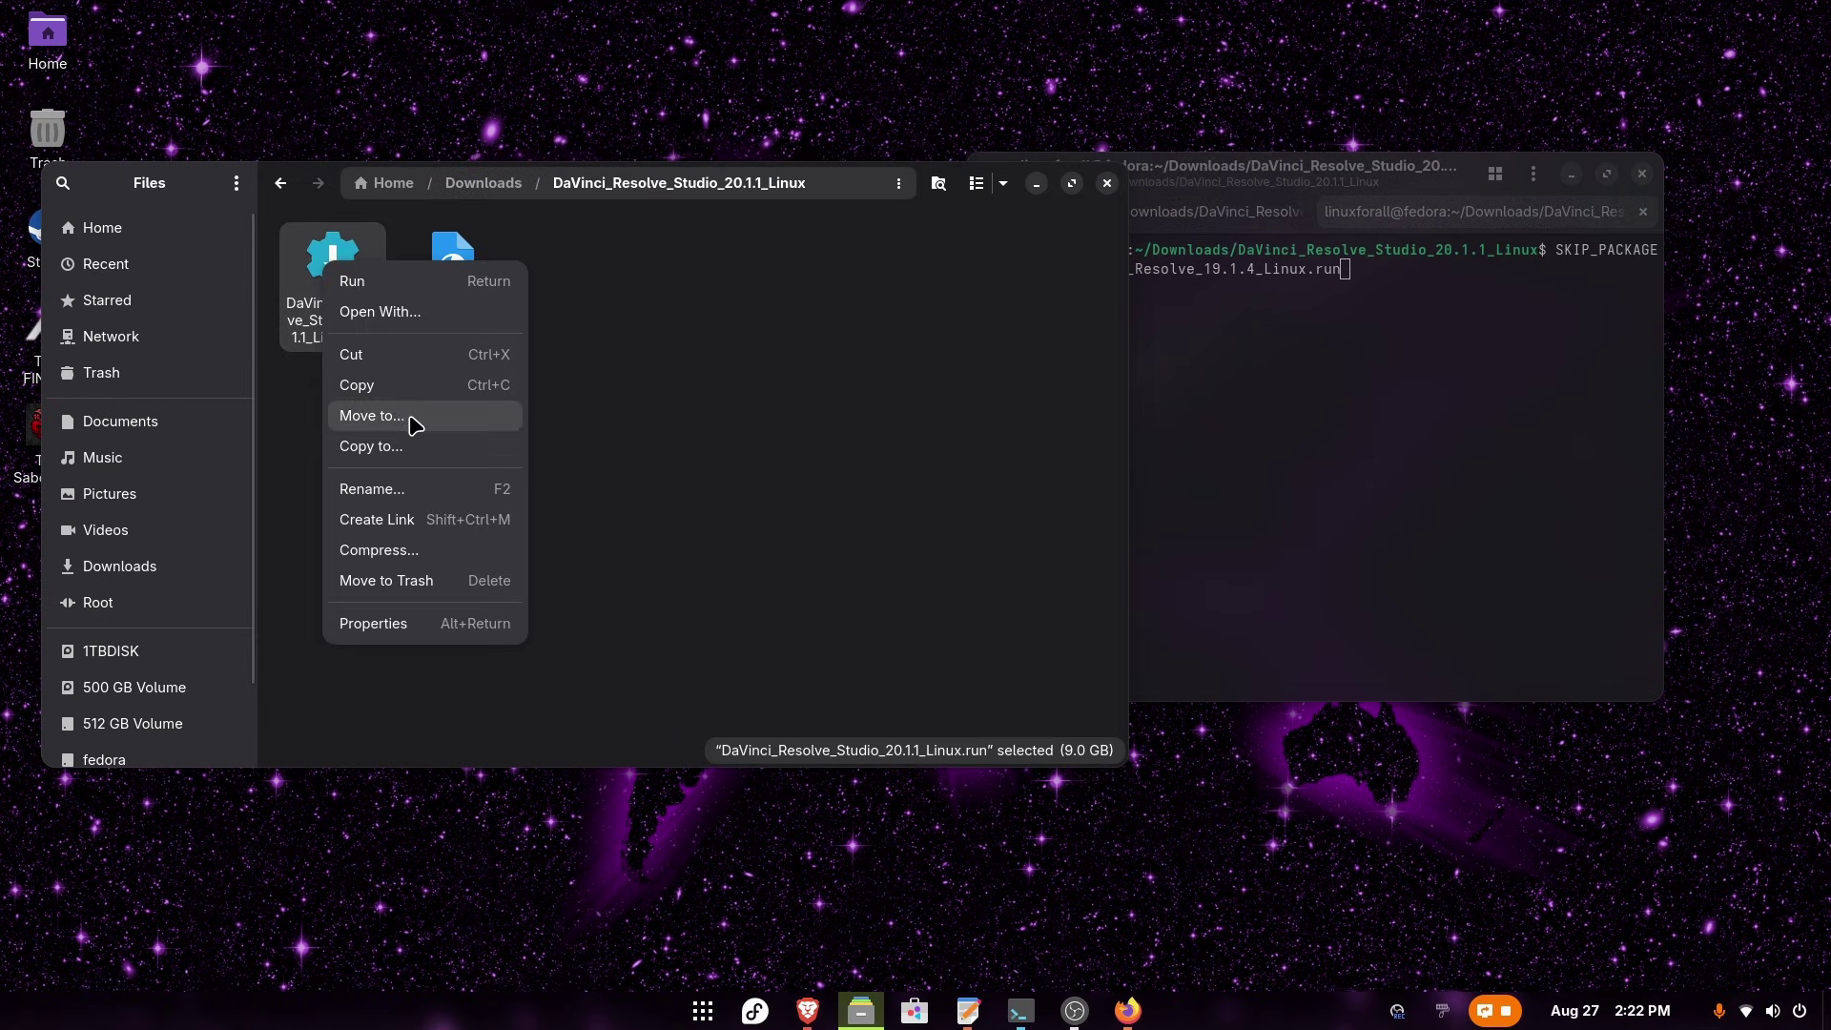
left_click(428, 502)
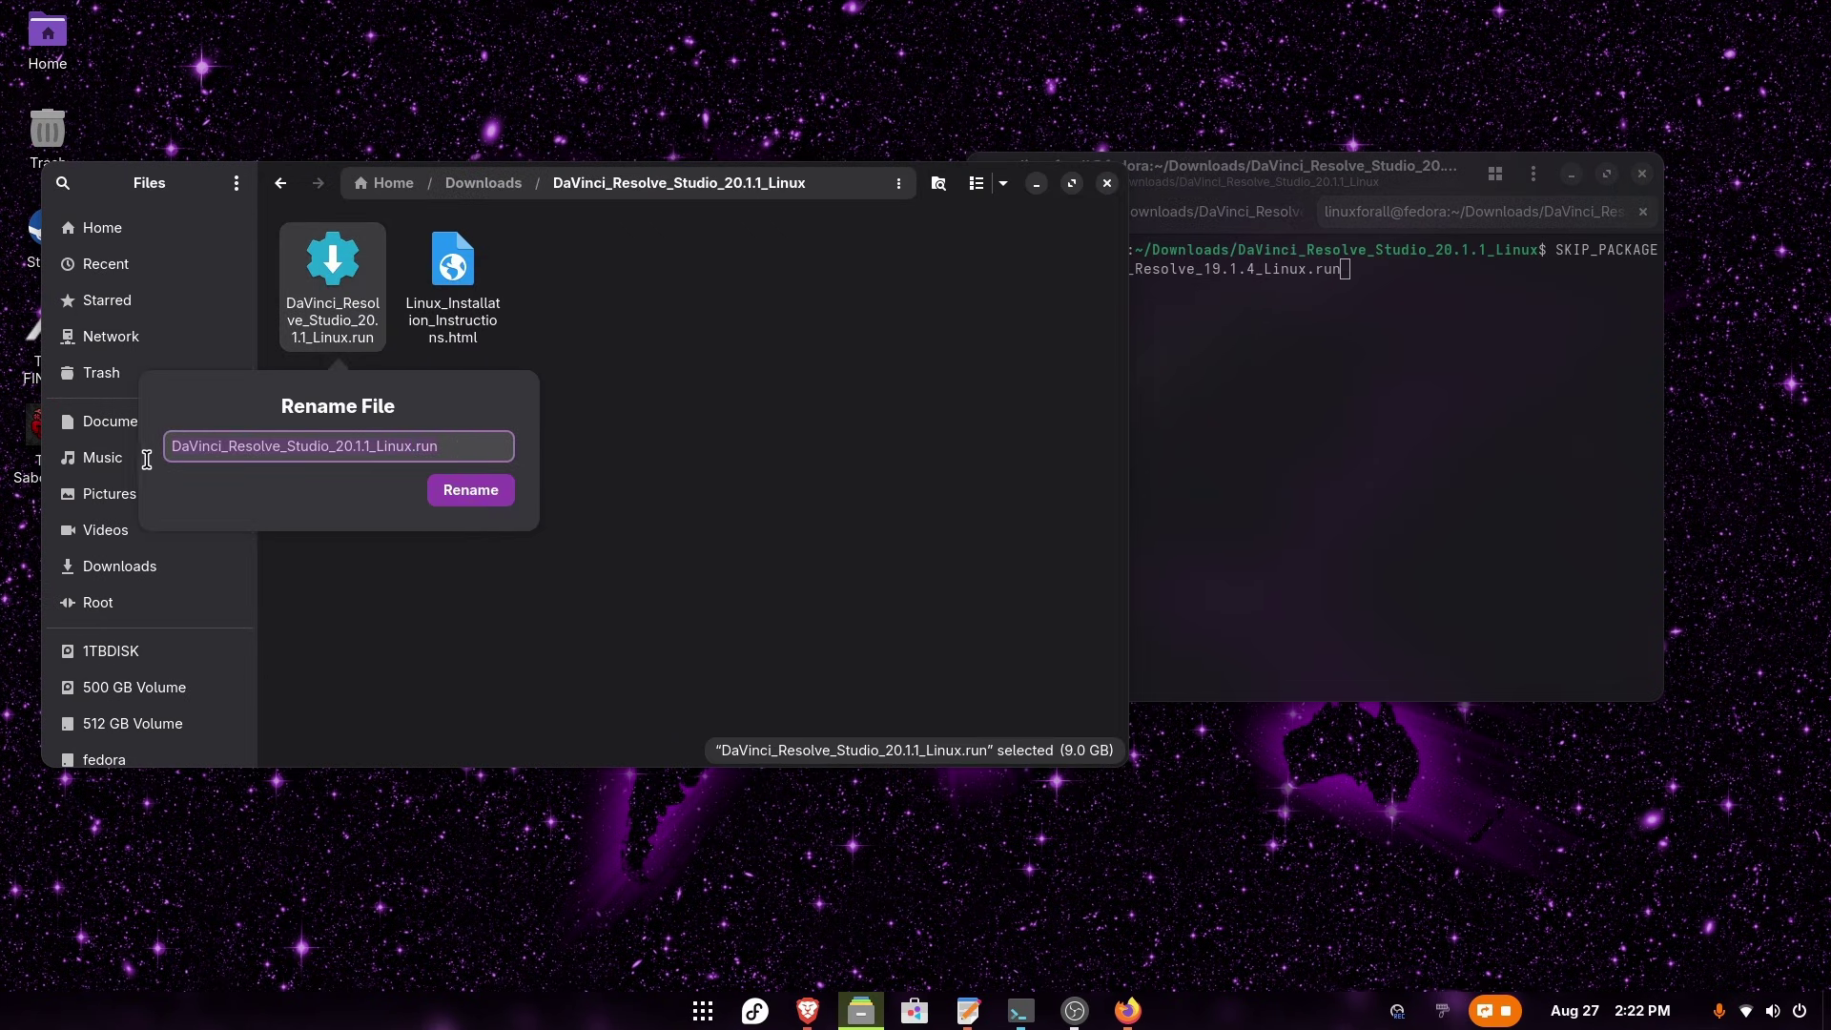
right_click(426, 448)
right_click(327, 462)
left_click(404, 506)
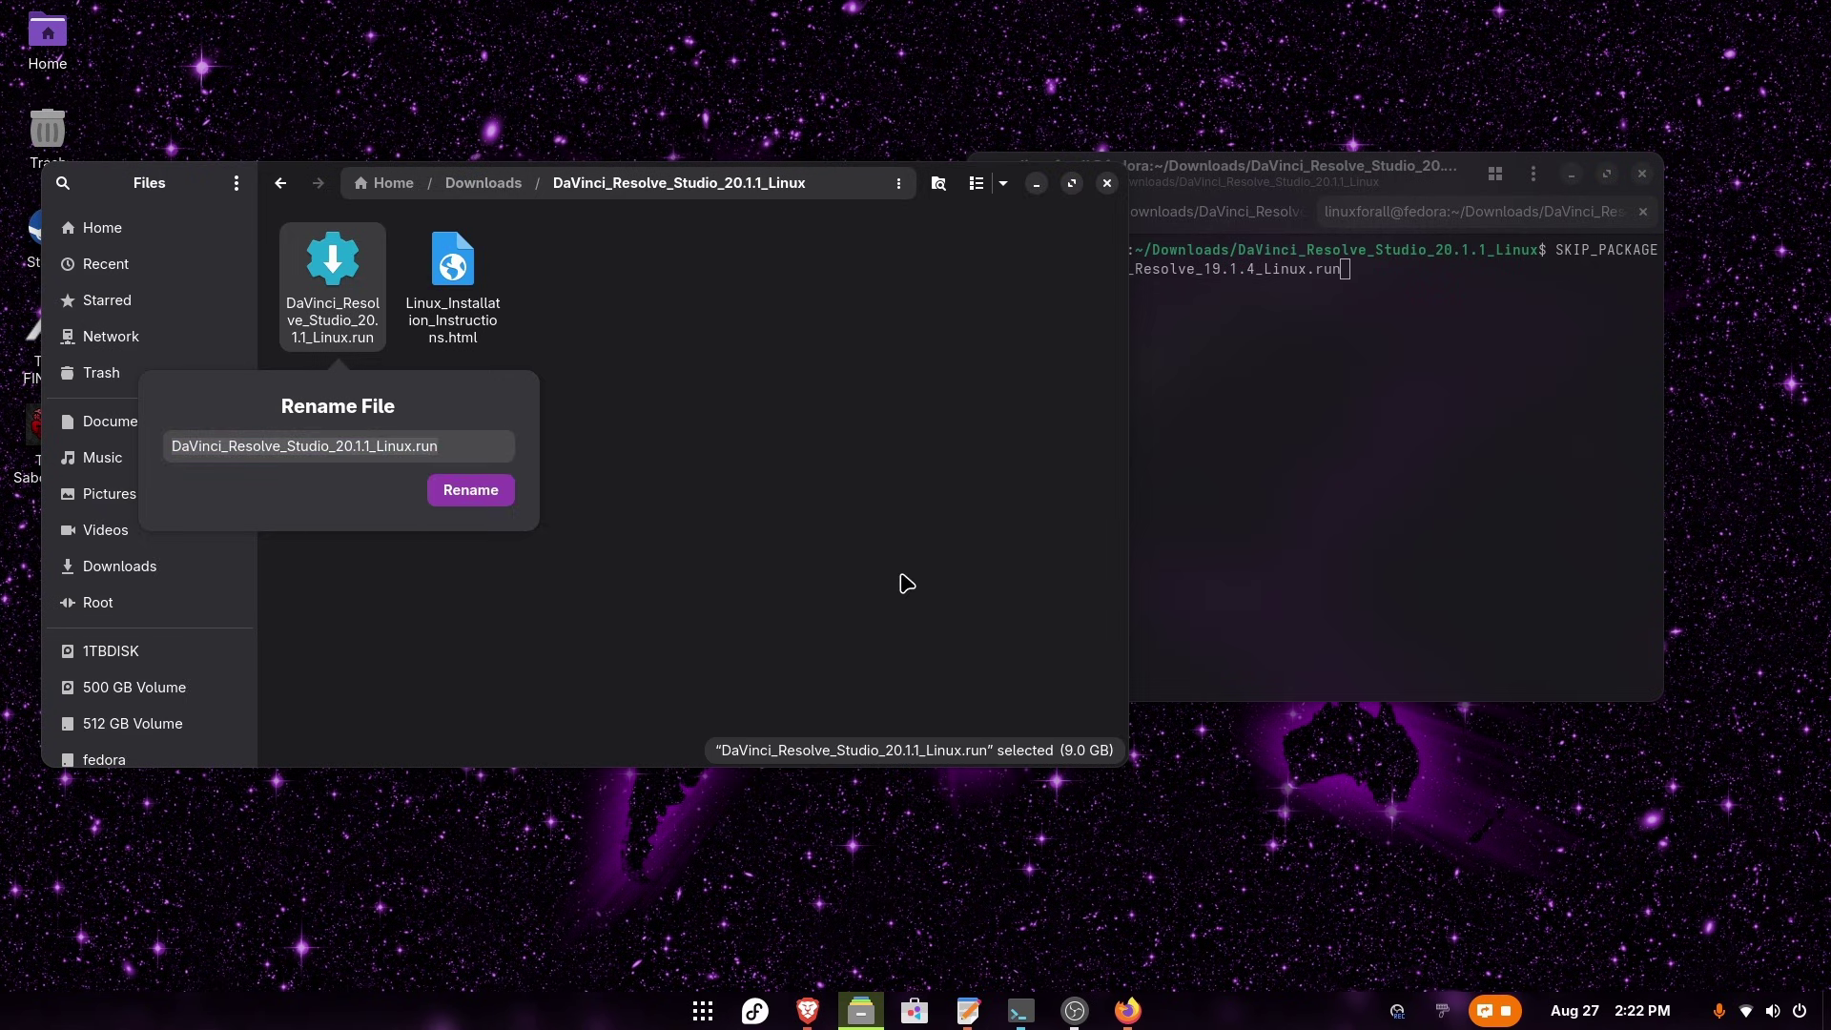
left_click(1344, 351)
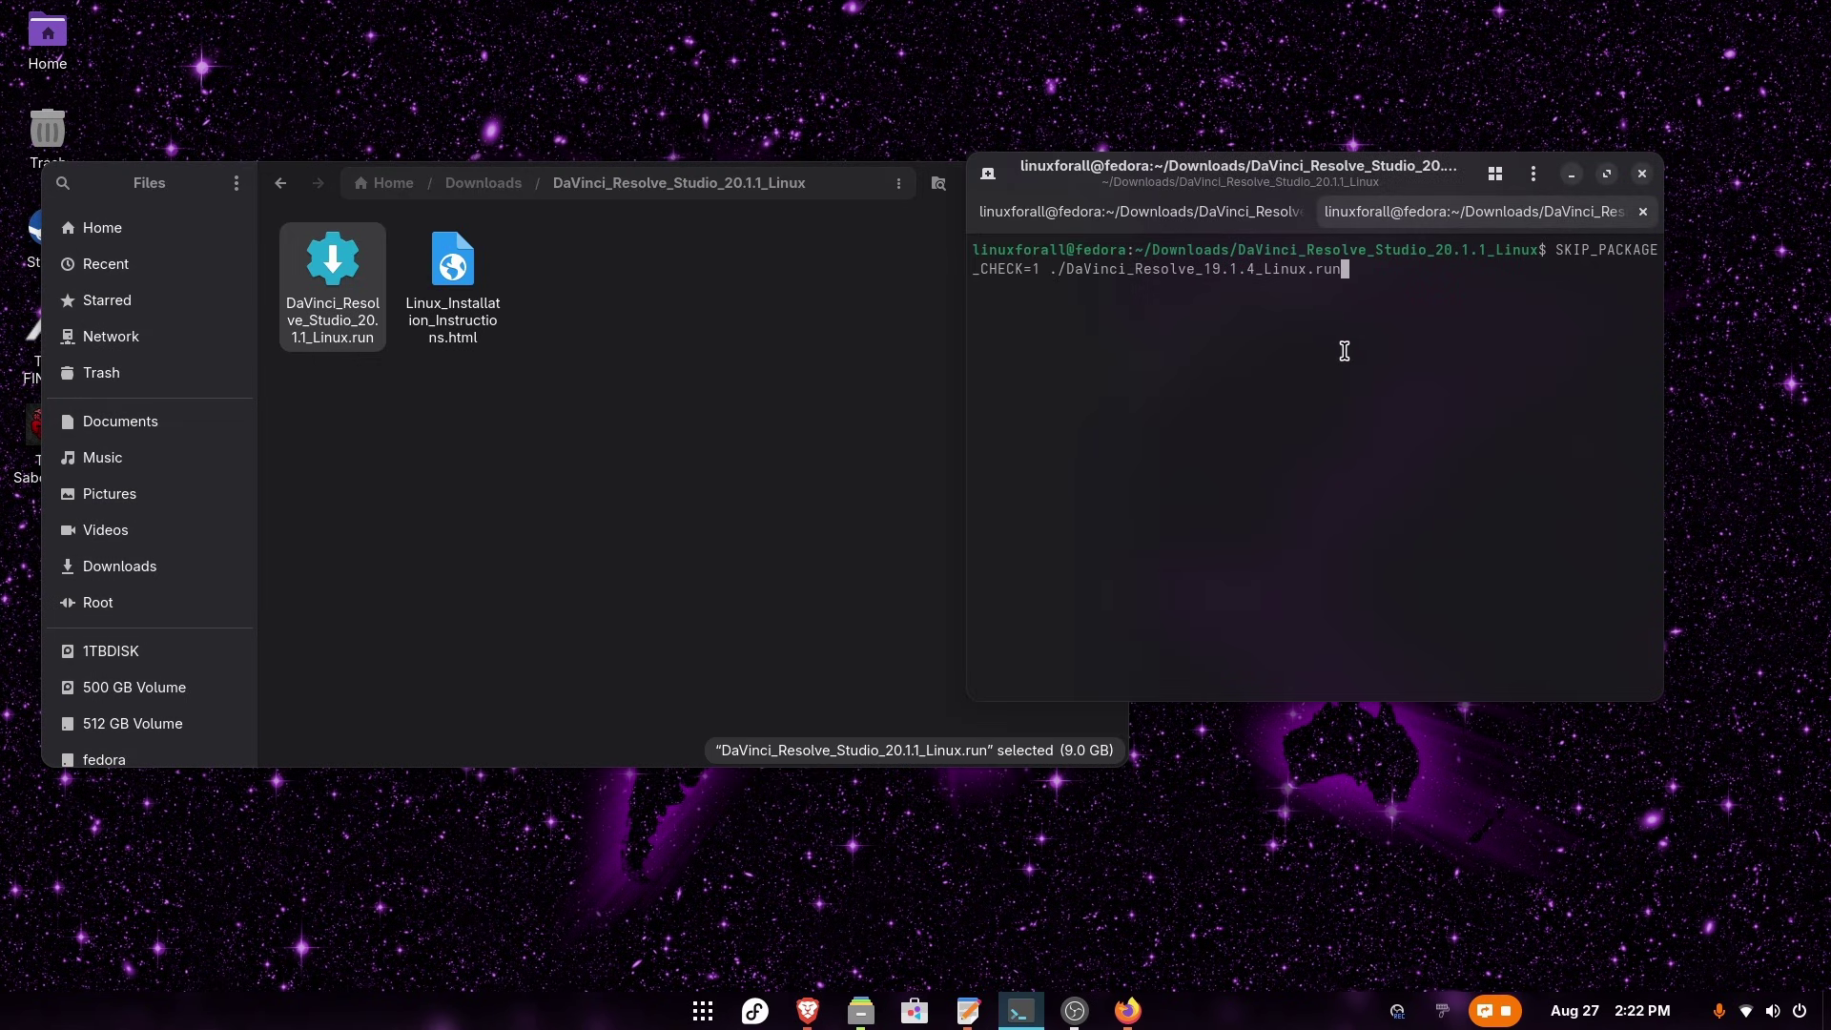
Replace the old 19.1.4 name with DaVinci_Resolve_Studio_20.1.1_Linux.run and run the command.
key("BackSpace")
key("BackSpace")
key("BackSpace")
key("BackSpace")
key("BackSpace")
key("BackSpace")
key("BackSpace")
key("BackSpace")
key("BackSpace")
key("BackSpace")
key("BackSpace")
key("BackSpace")
key("BackSpace")
key("BackSpace")
key("BackSpace")
key("BackSpace")
key("BackSpace")
key("BackSpace")
key("BackSpace")
key("BackSpace")
key("BackSpace")
key("BackSpace")
key("BackSpace")
key("BackSpace")
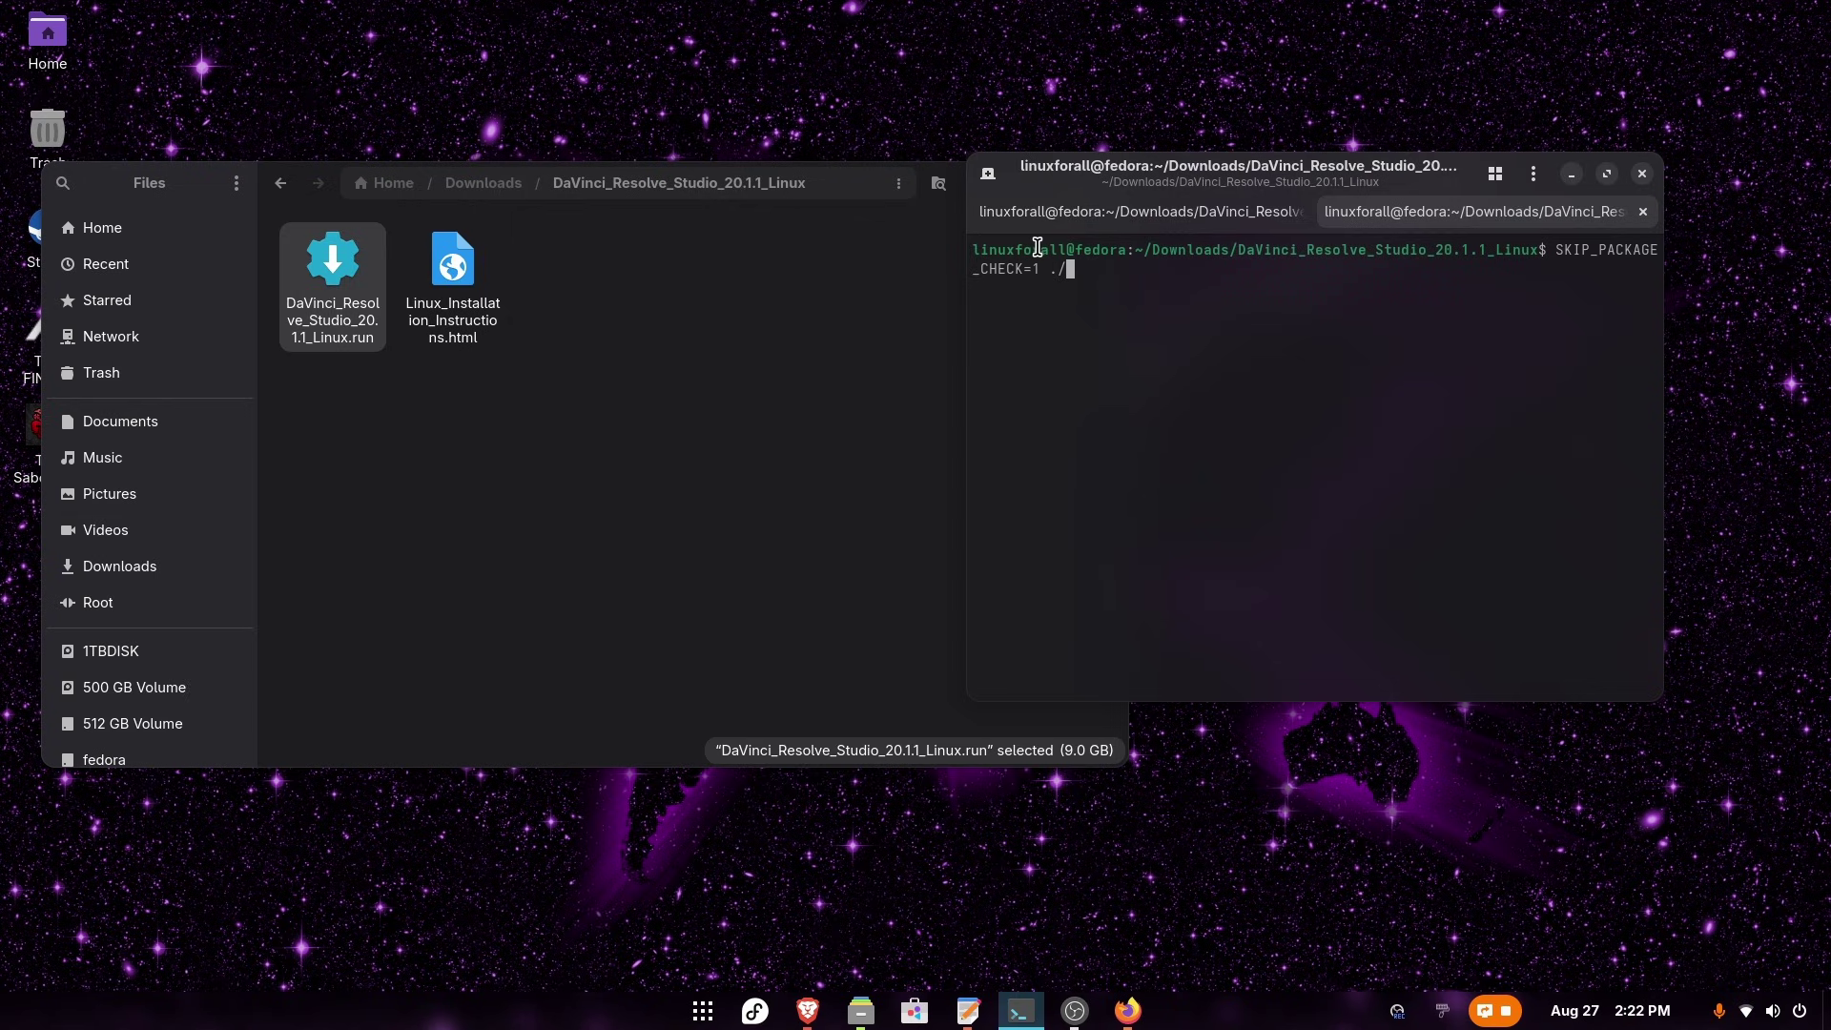
right_click(1126, 311)
left_click(1249, 417)
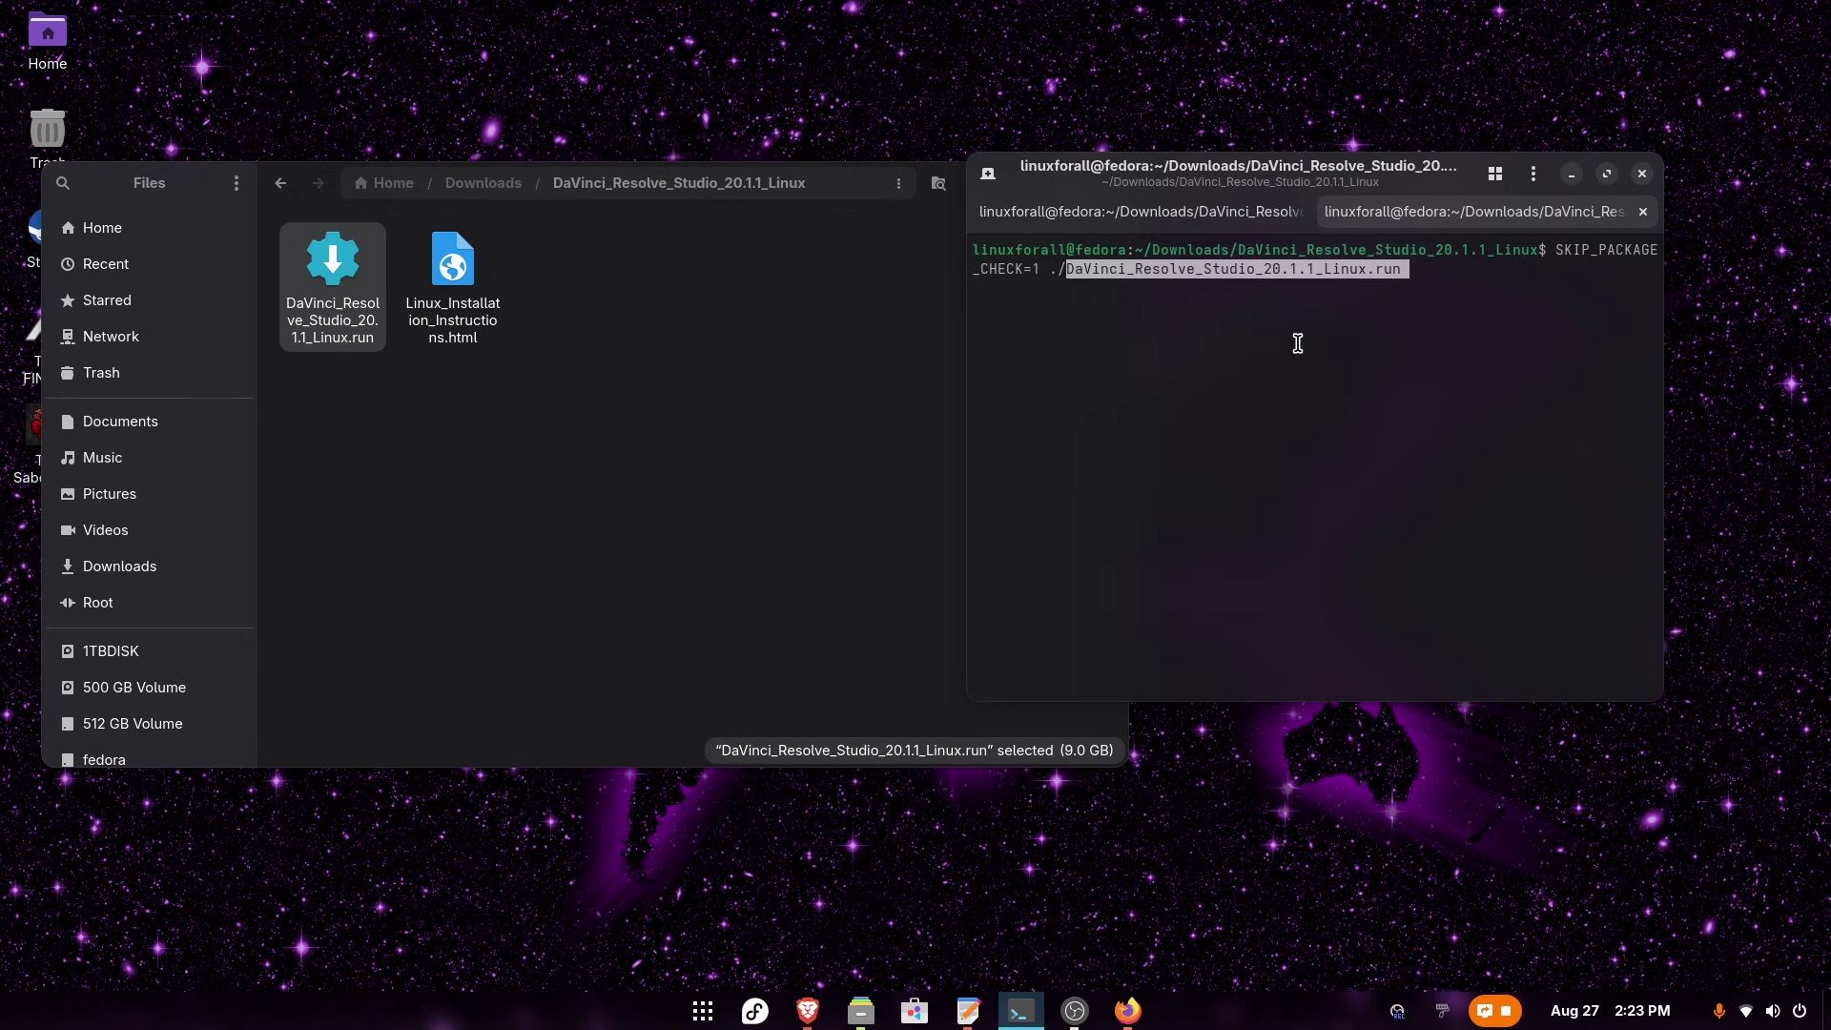
key("Return")
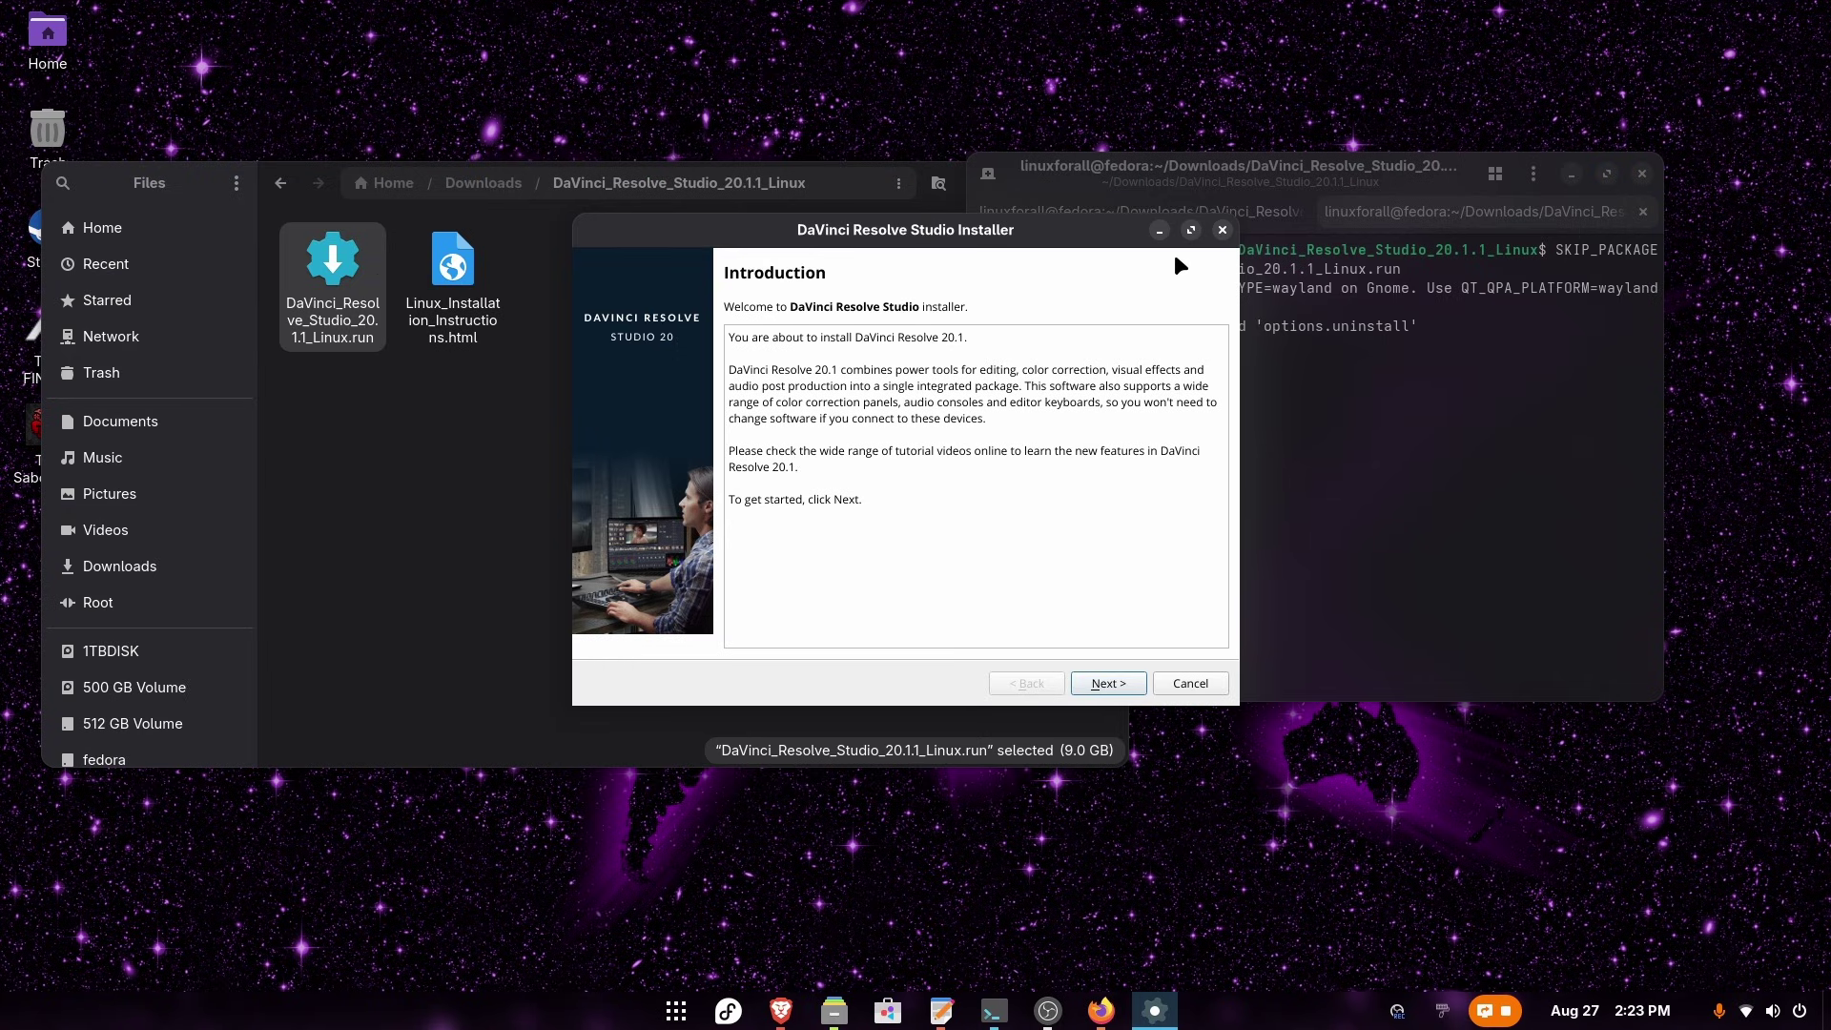
Pass Introduction, Customizations and Read Me with default components and agree to the license.
left_click(1109, 684)
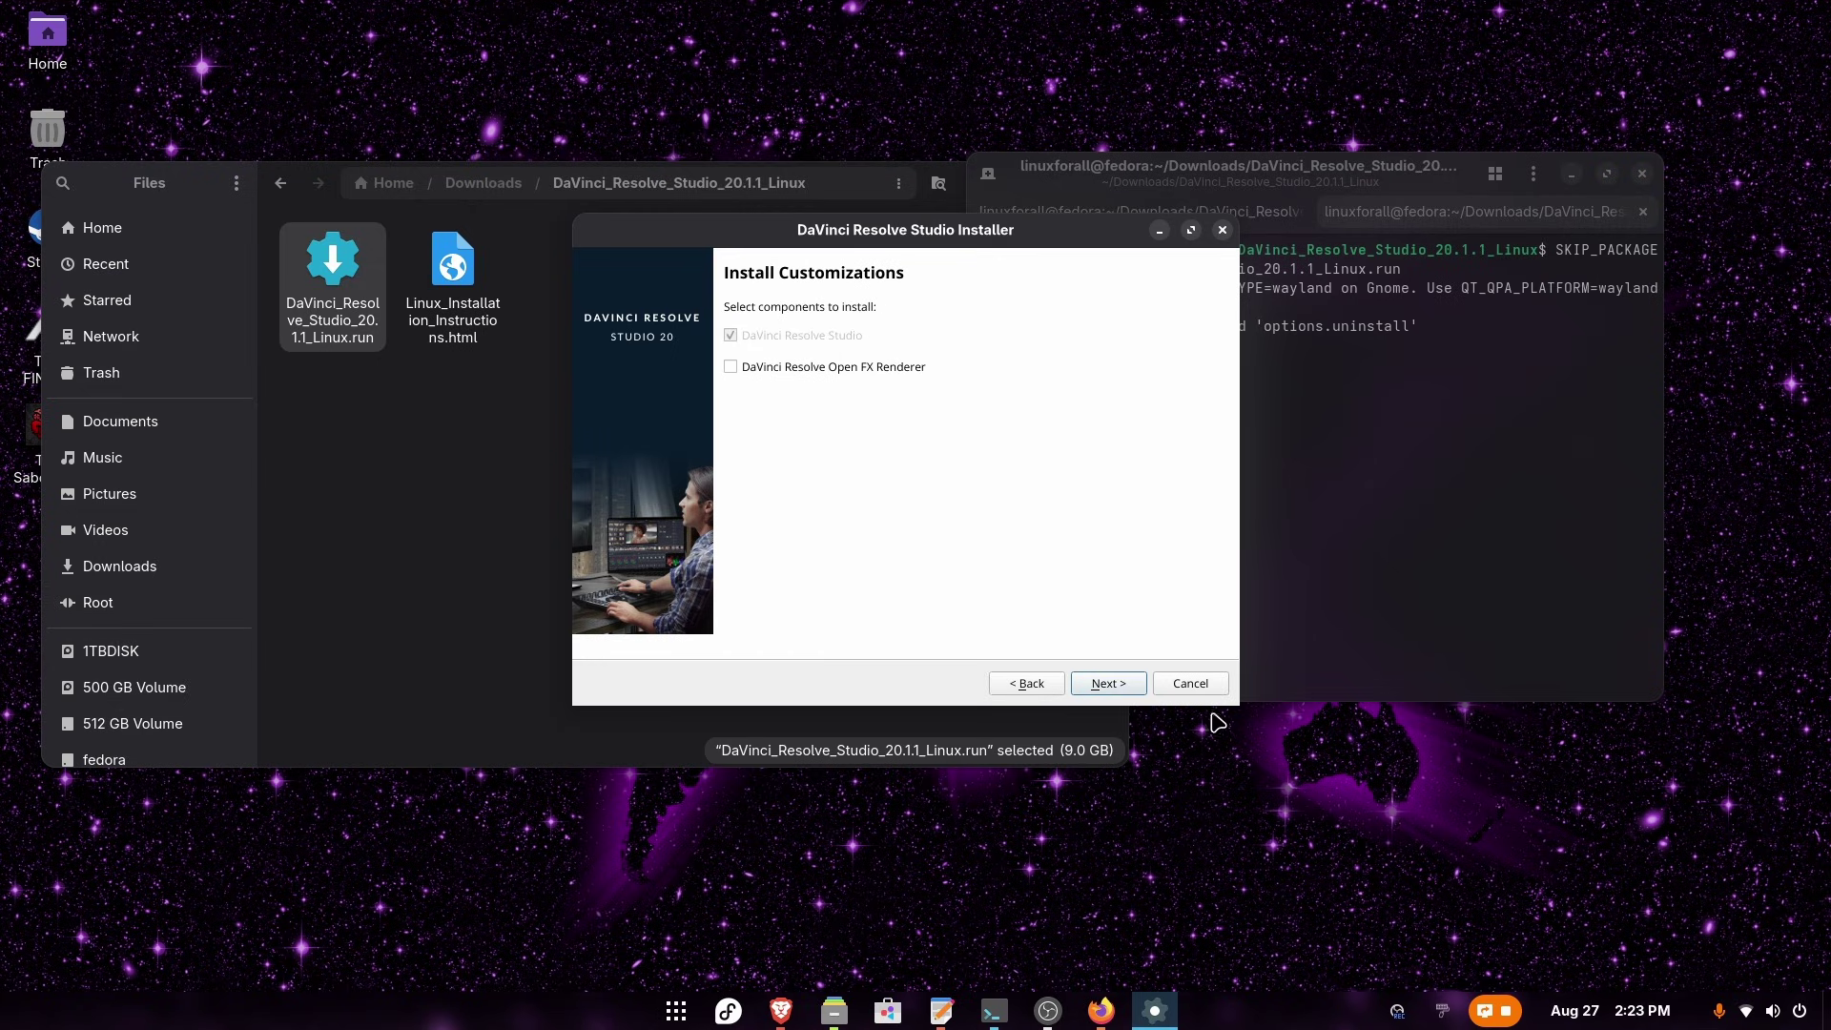
left_click(1109, 684)
left_click(1108, 685)
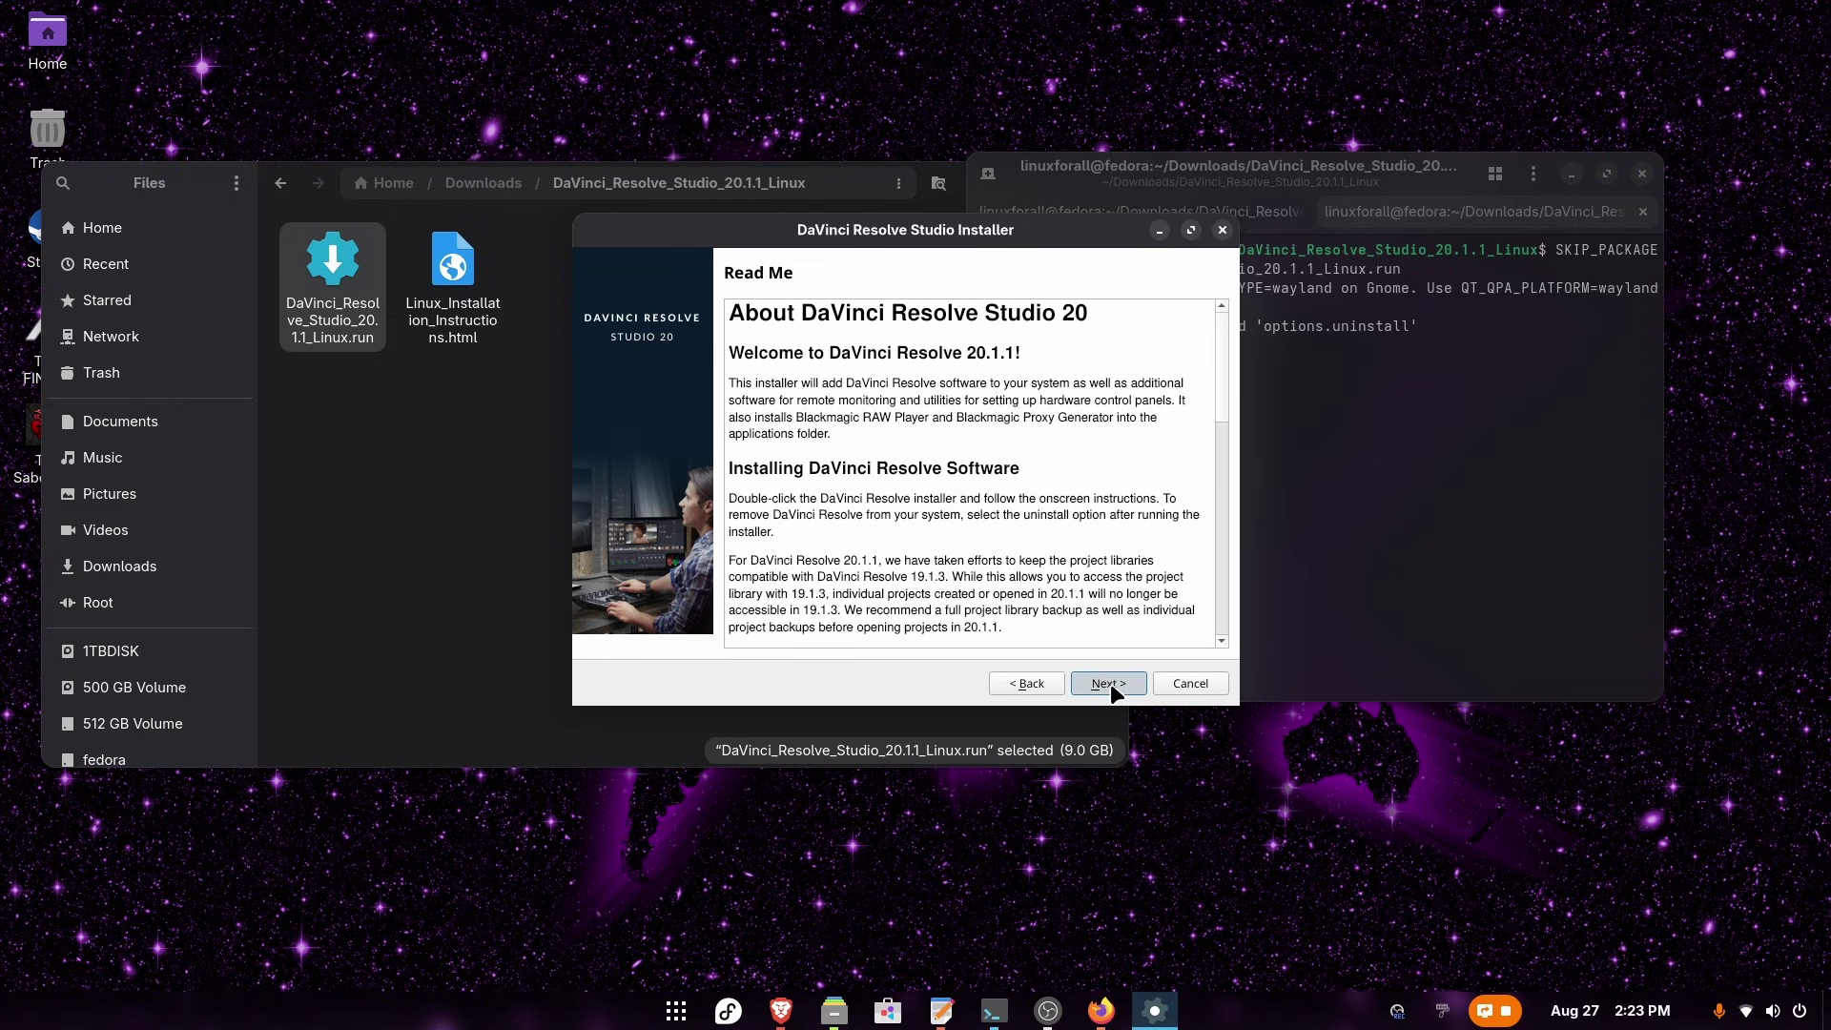
left_click(776, 643)
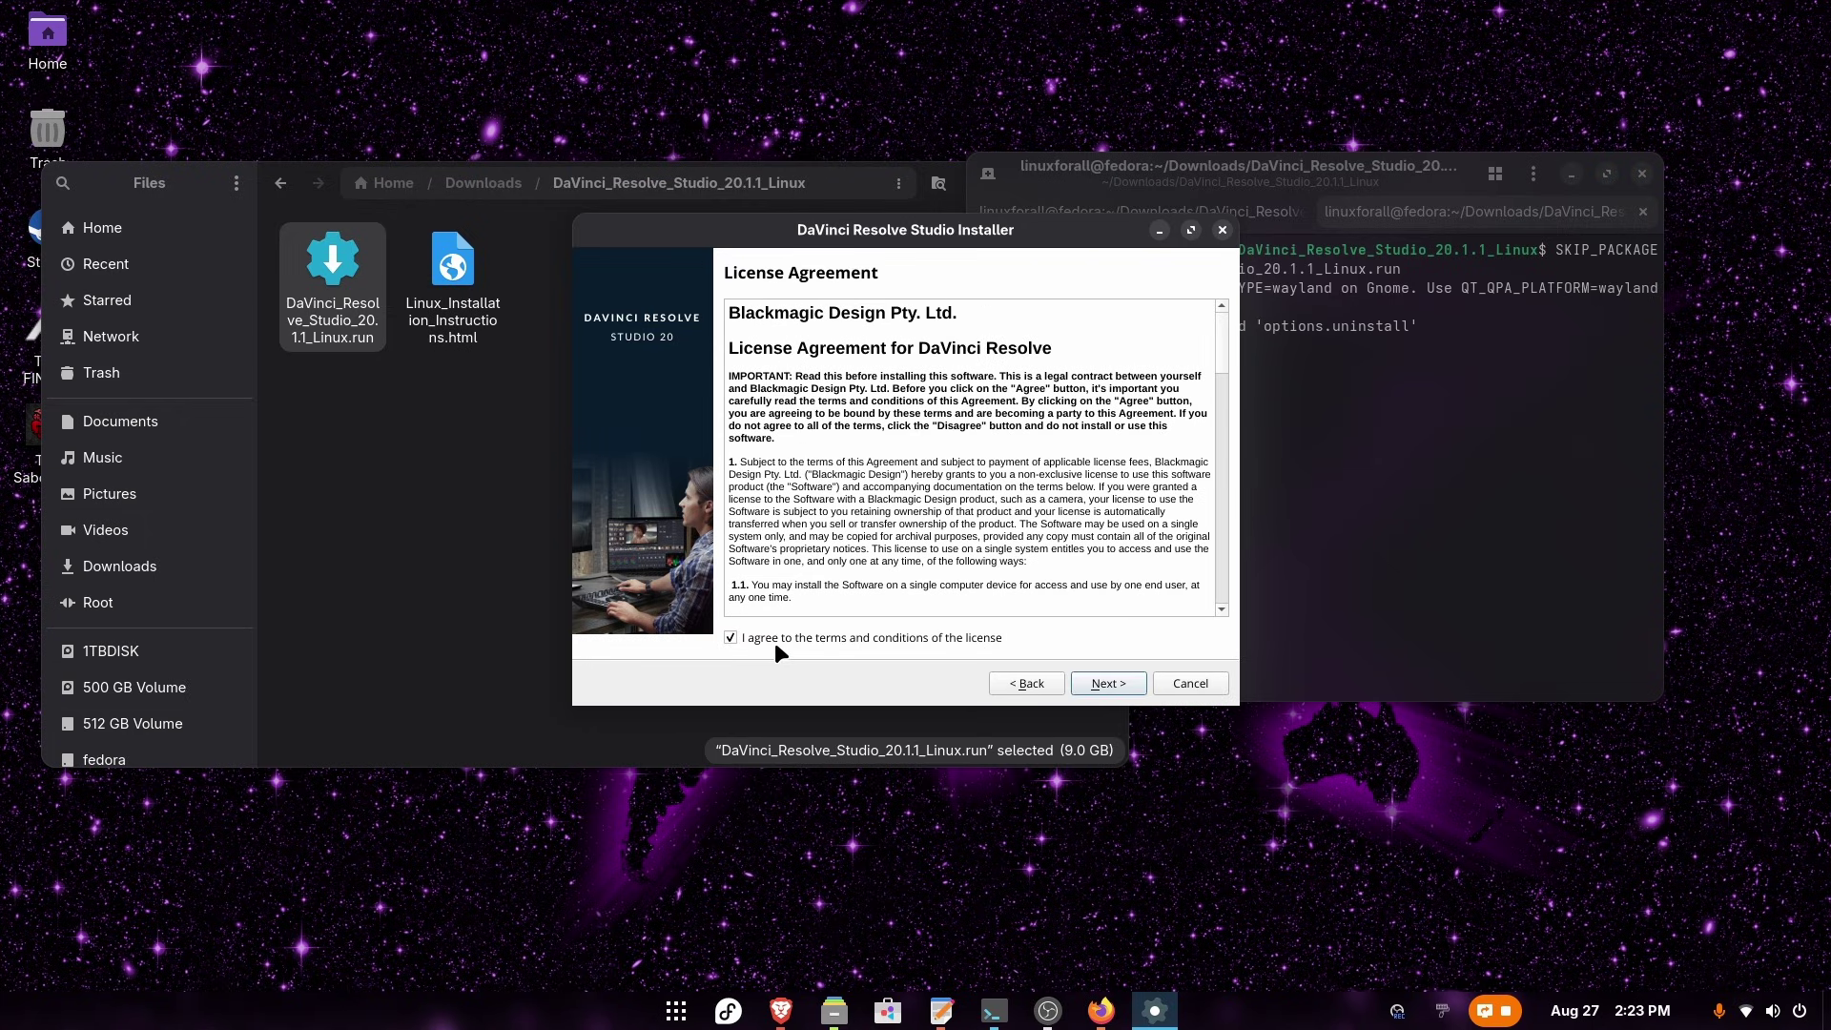
left_click(1108, 683)
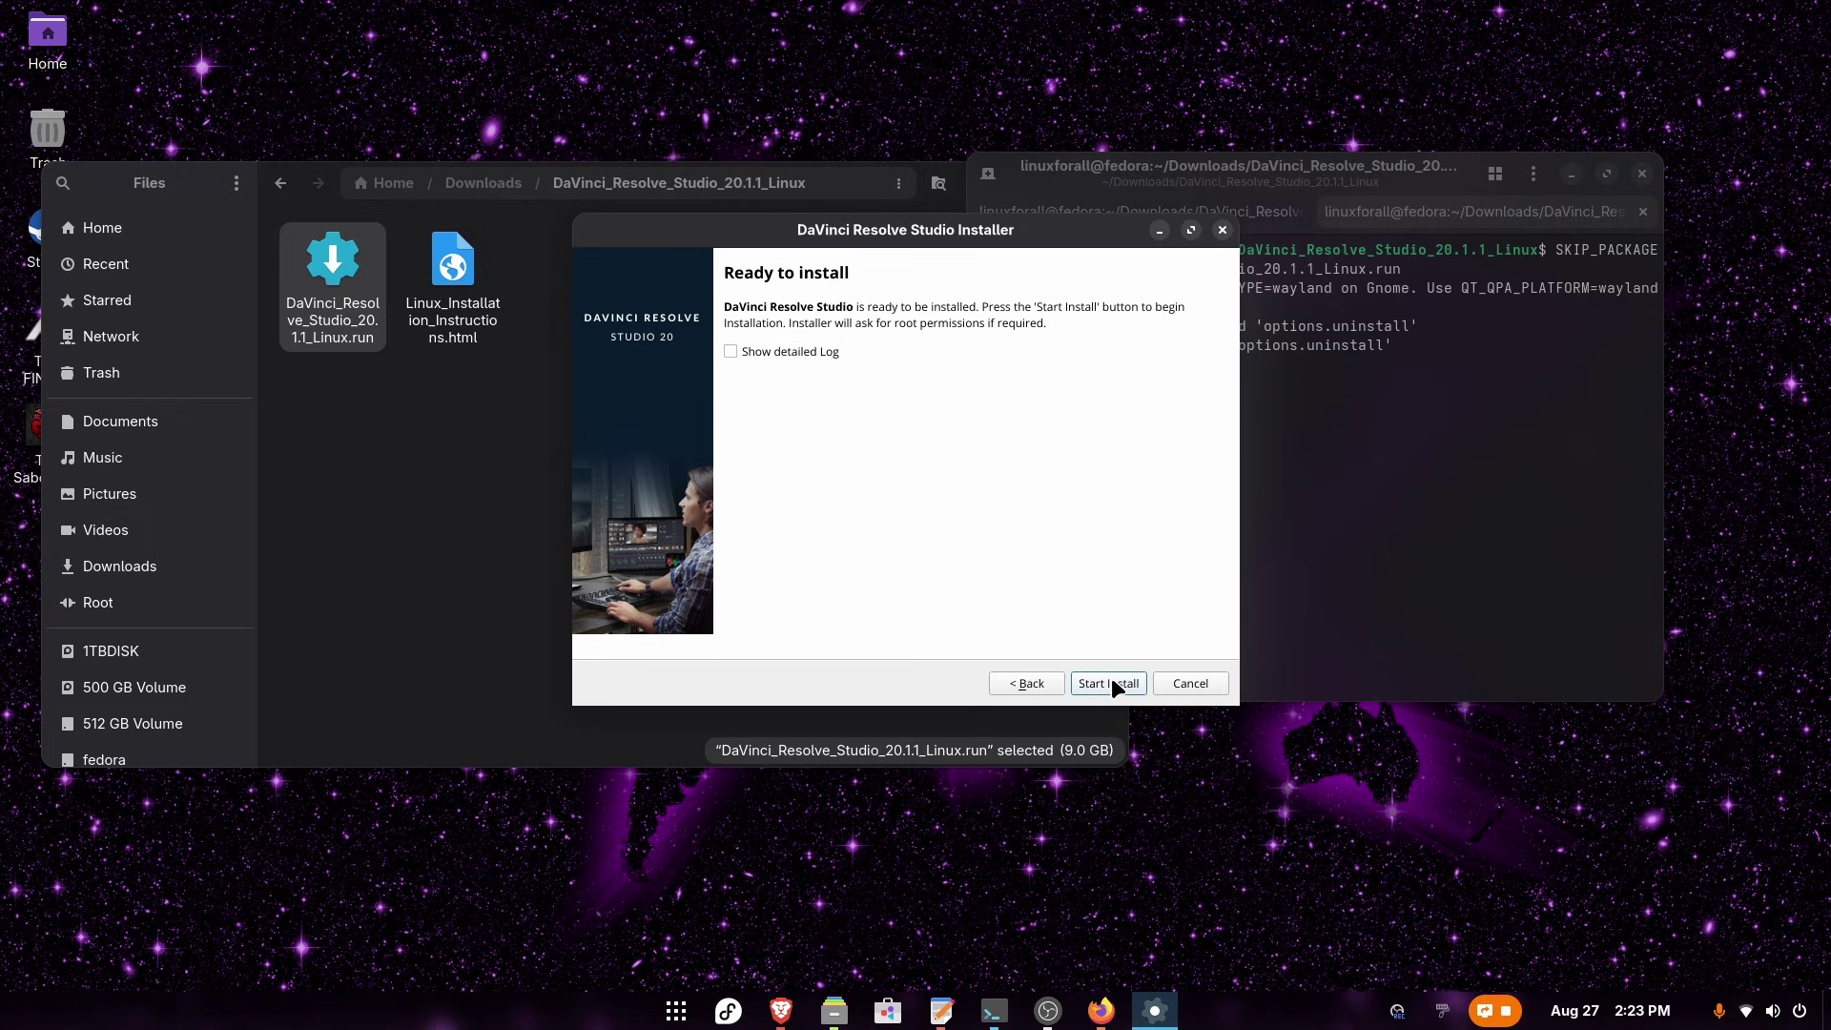
Start the install, authenticate with the admin password, then close the finished installer and notification.
left_click(1106, 683)
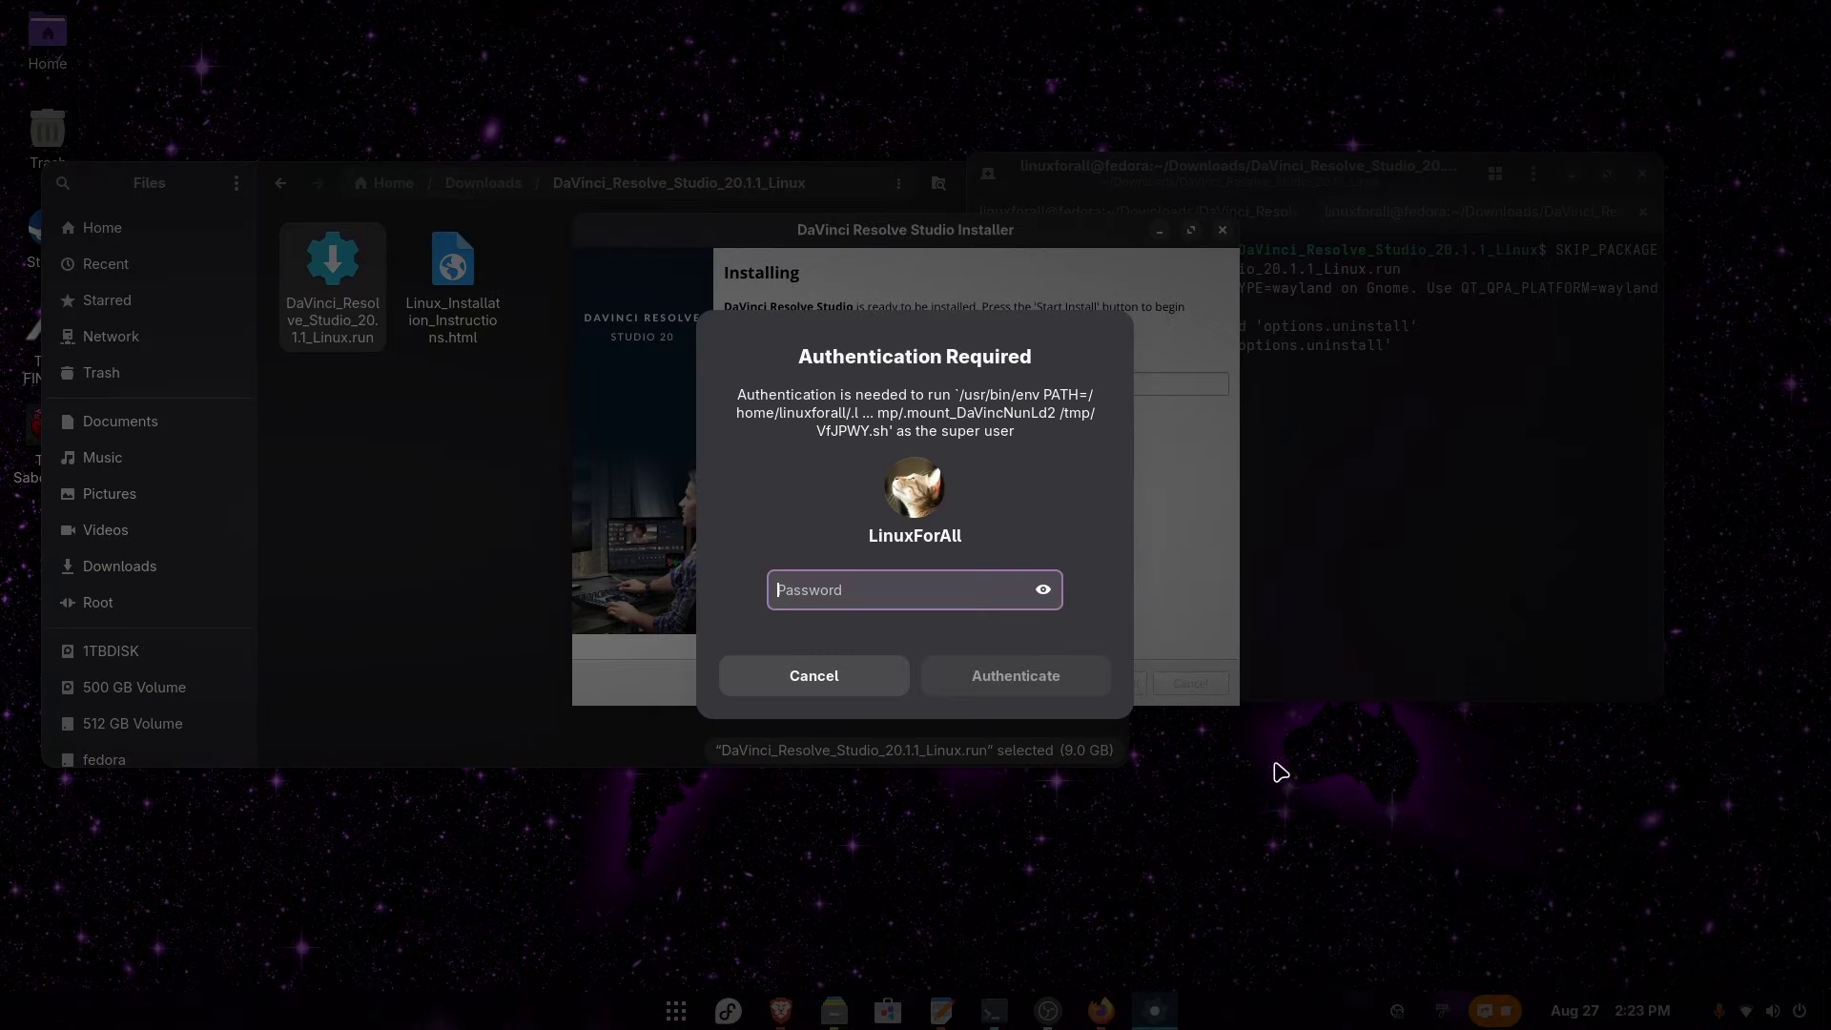
type("*****")
left_click(1059, 689)
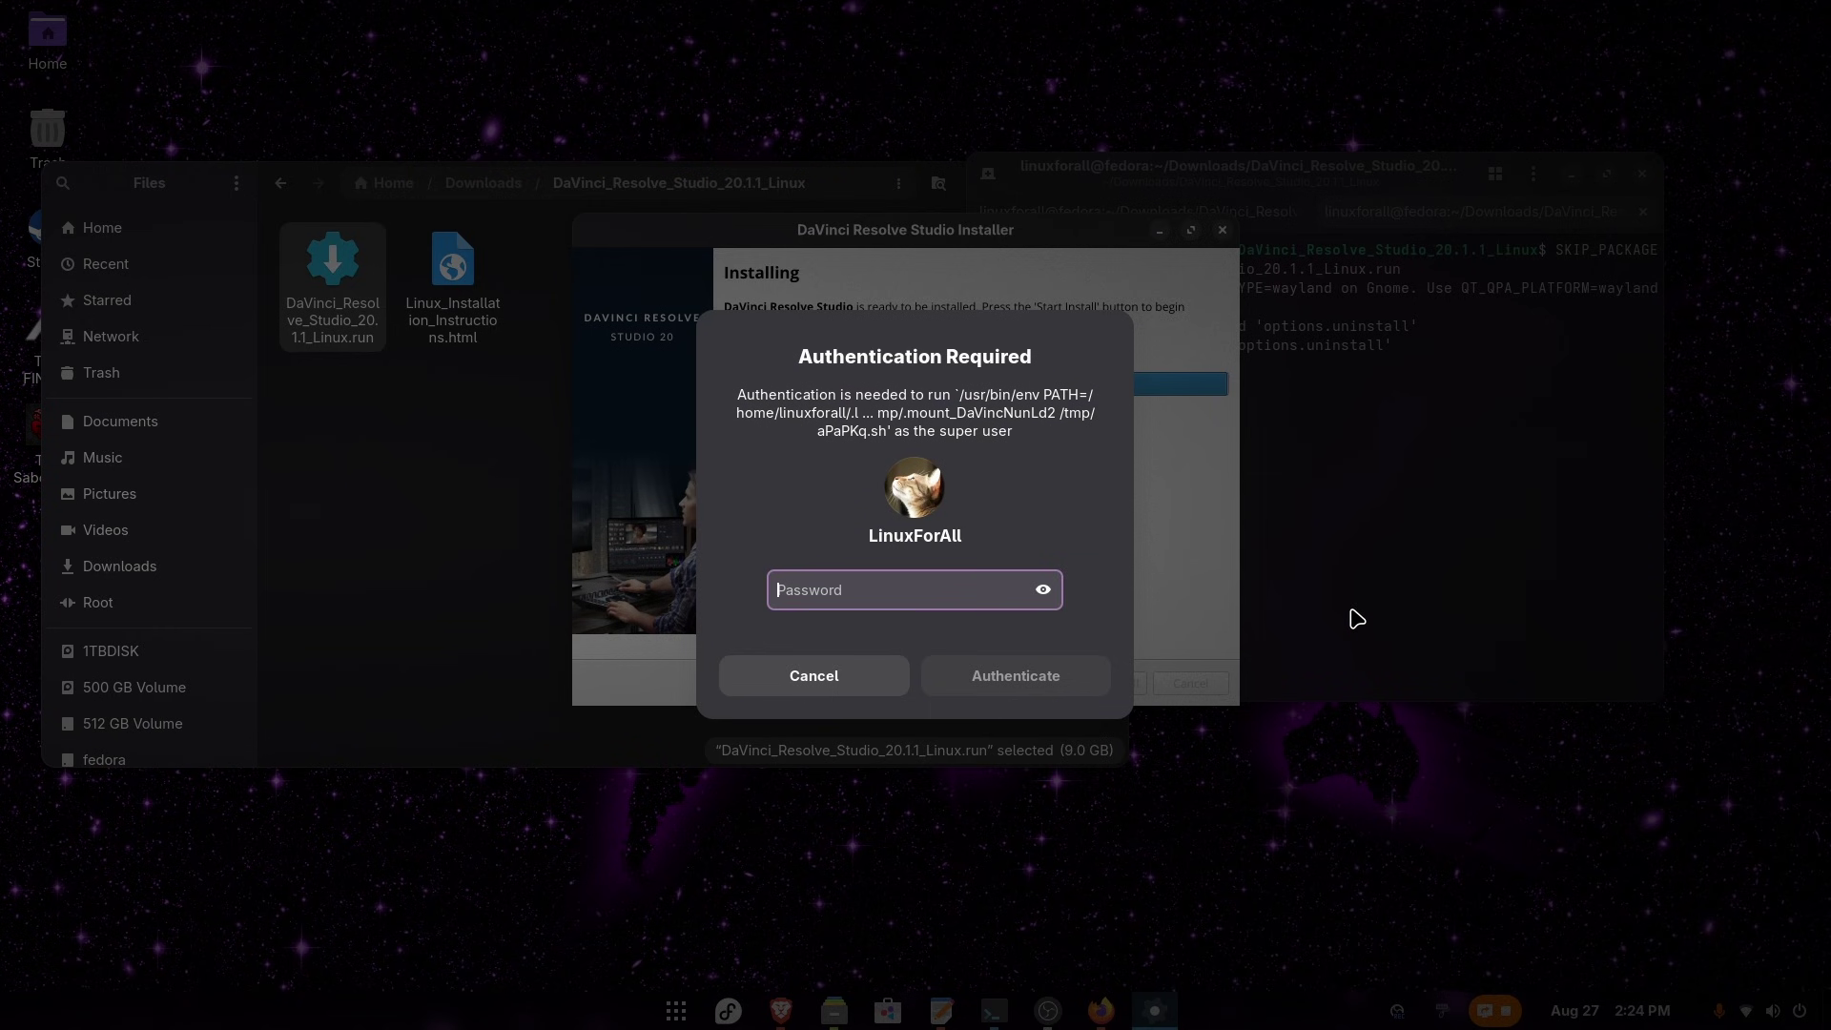
type("****")
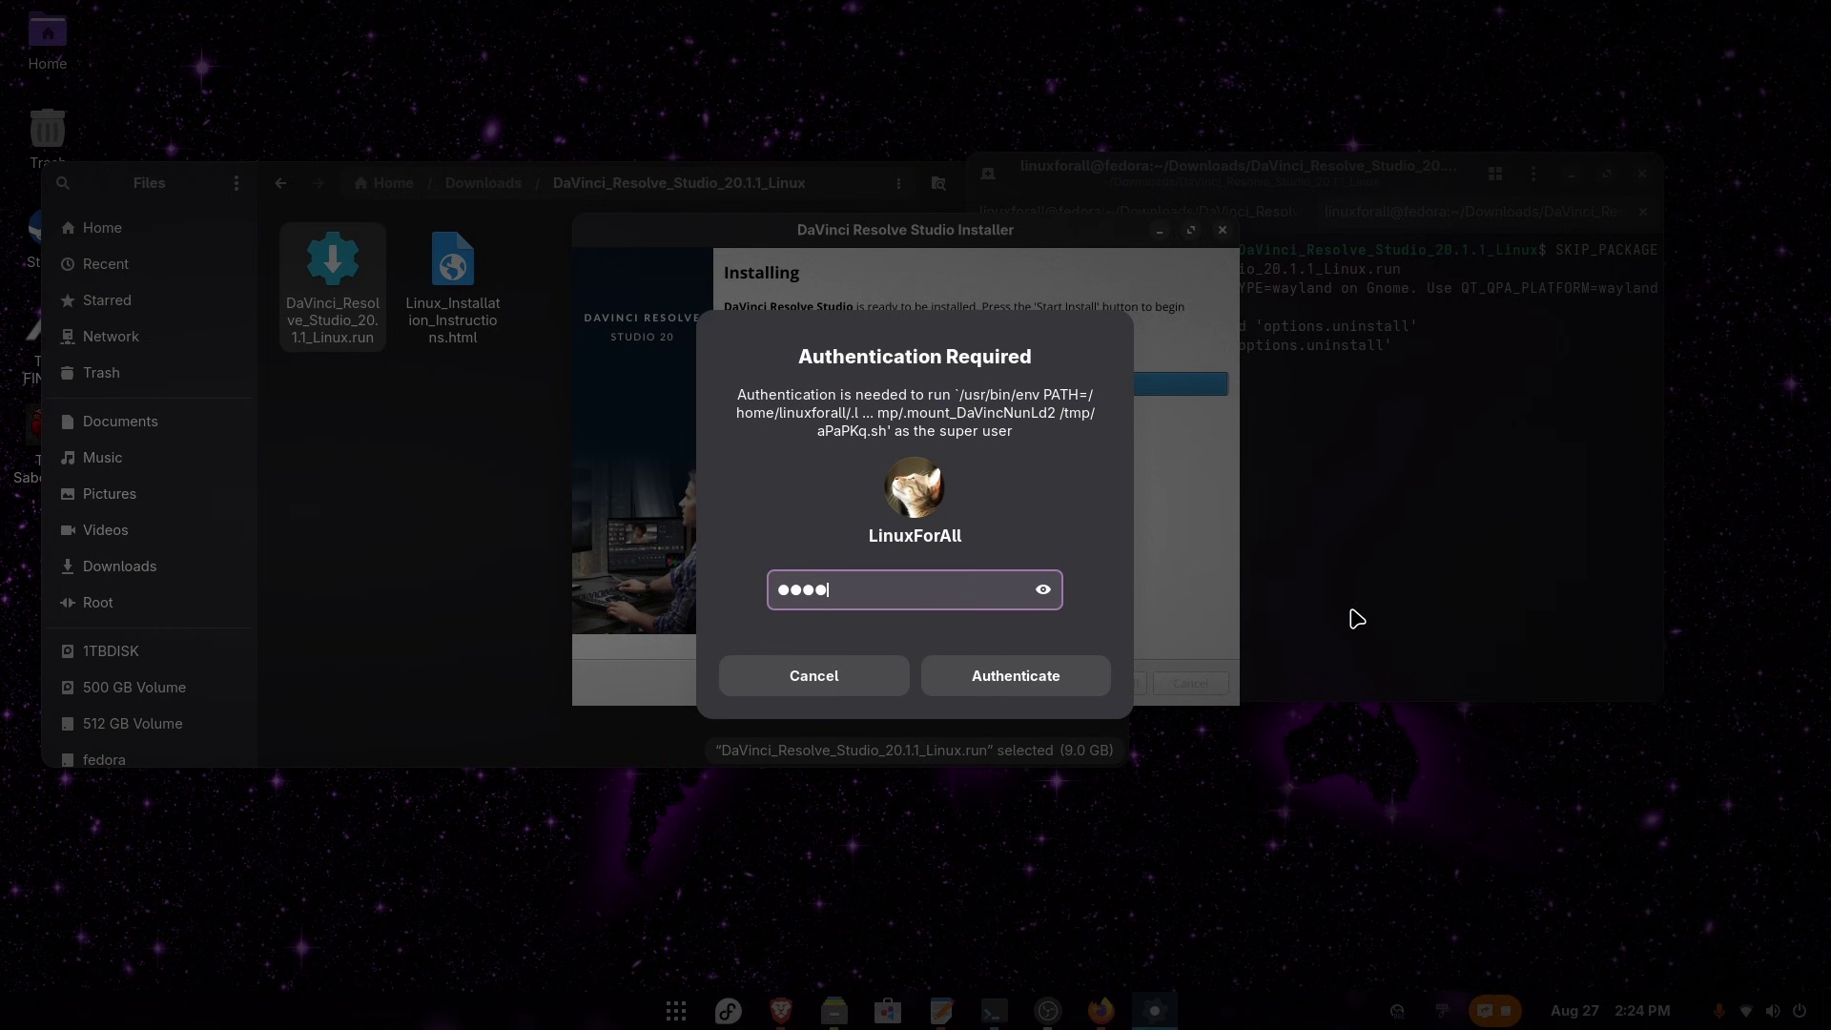
key("Return")
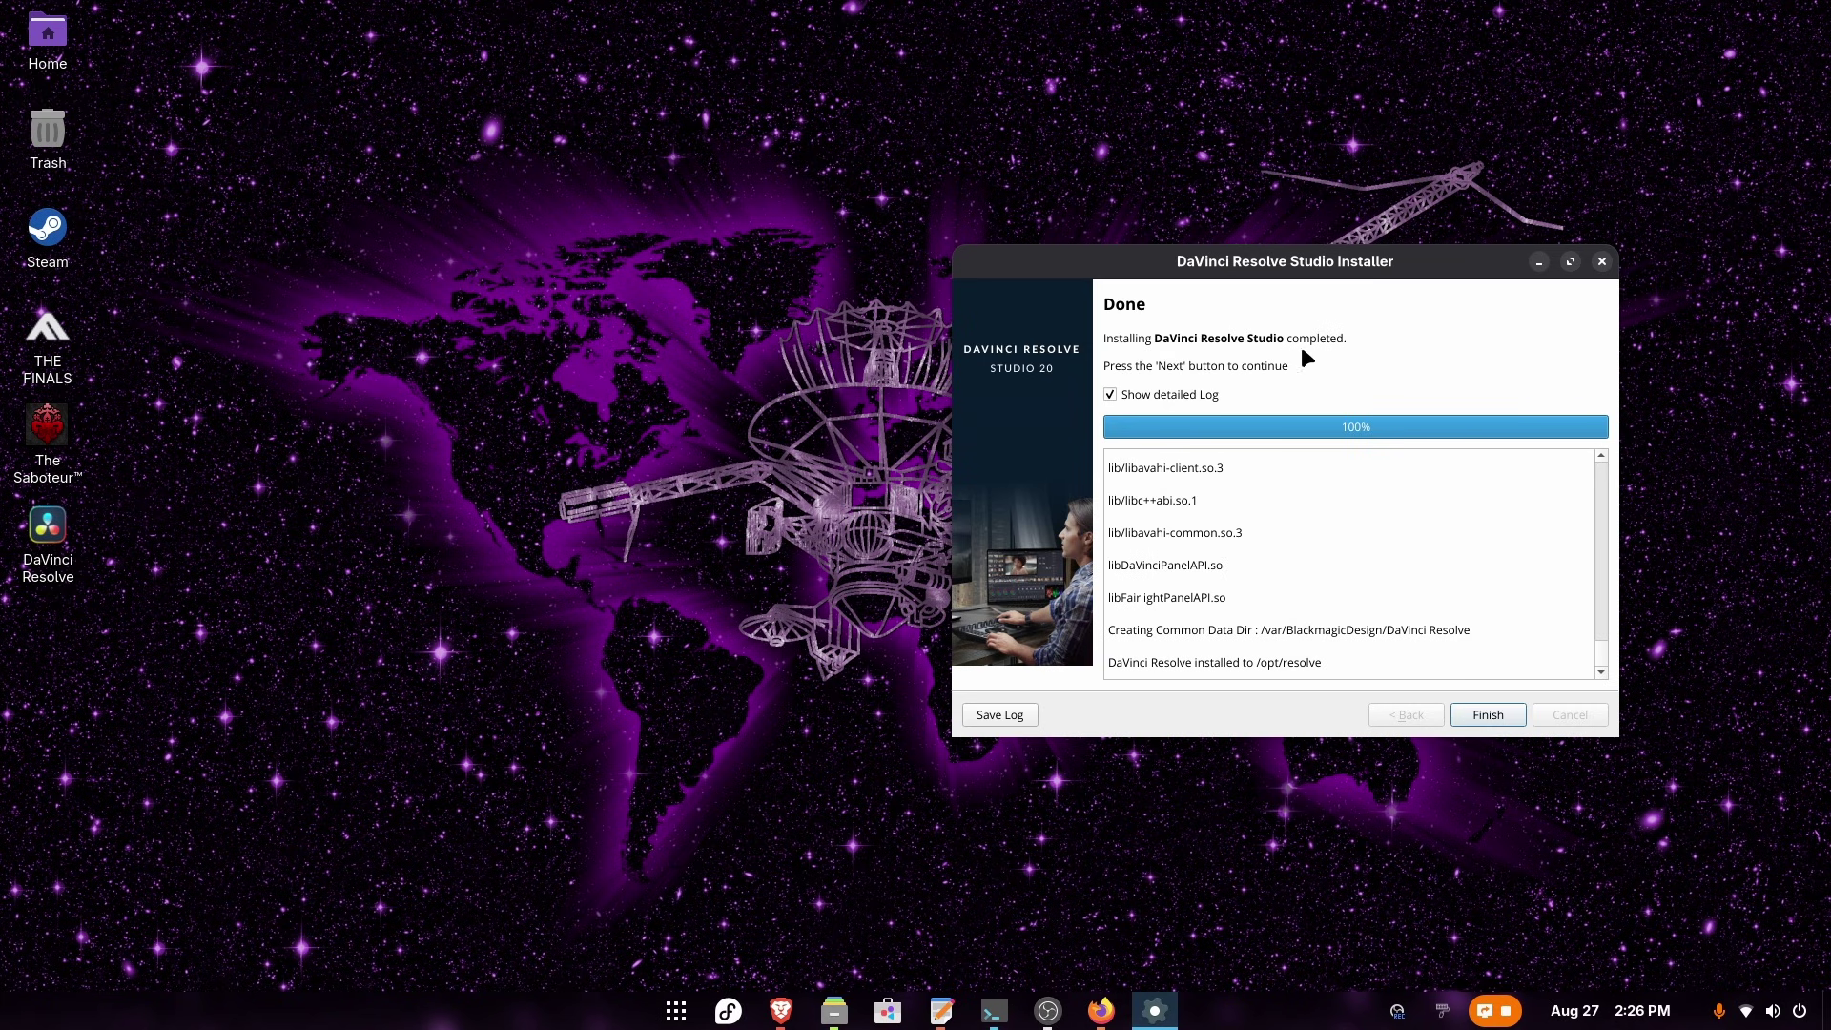
left_click(1490, 721)
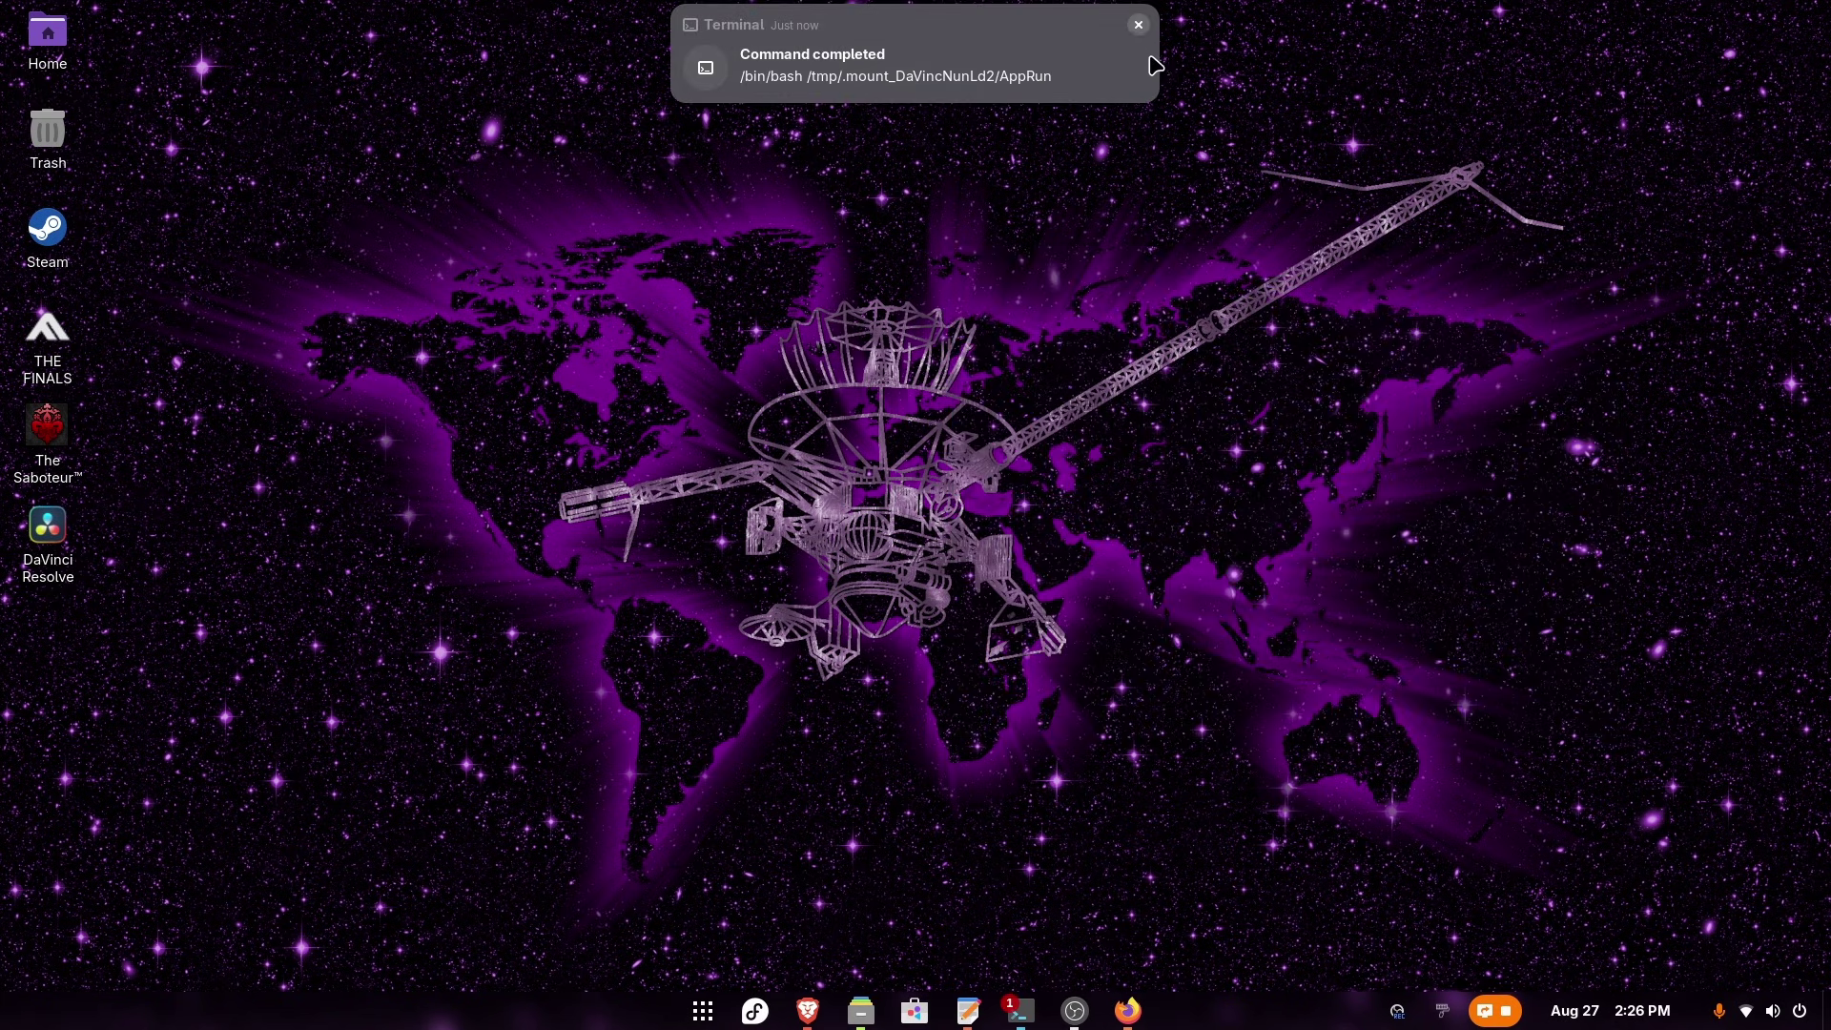
left_click(1141, 29)
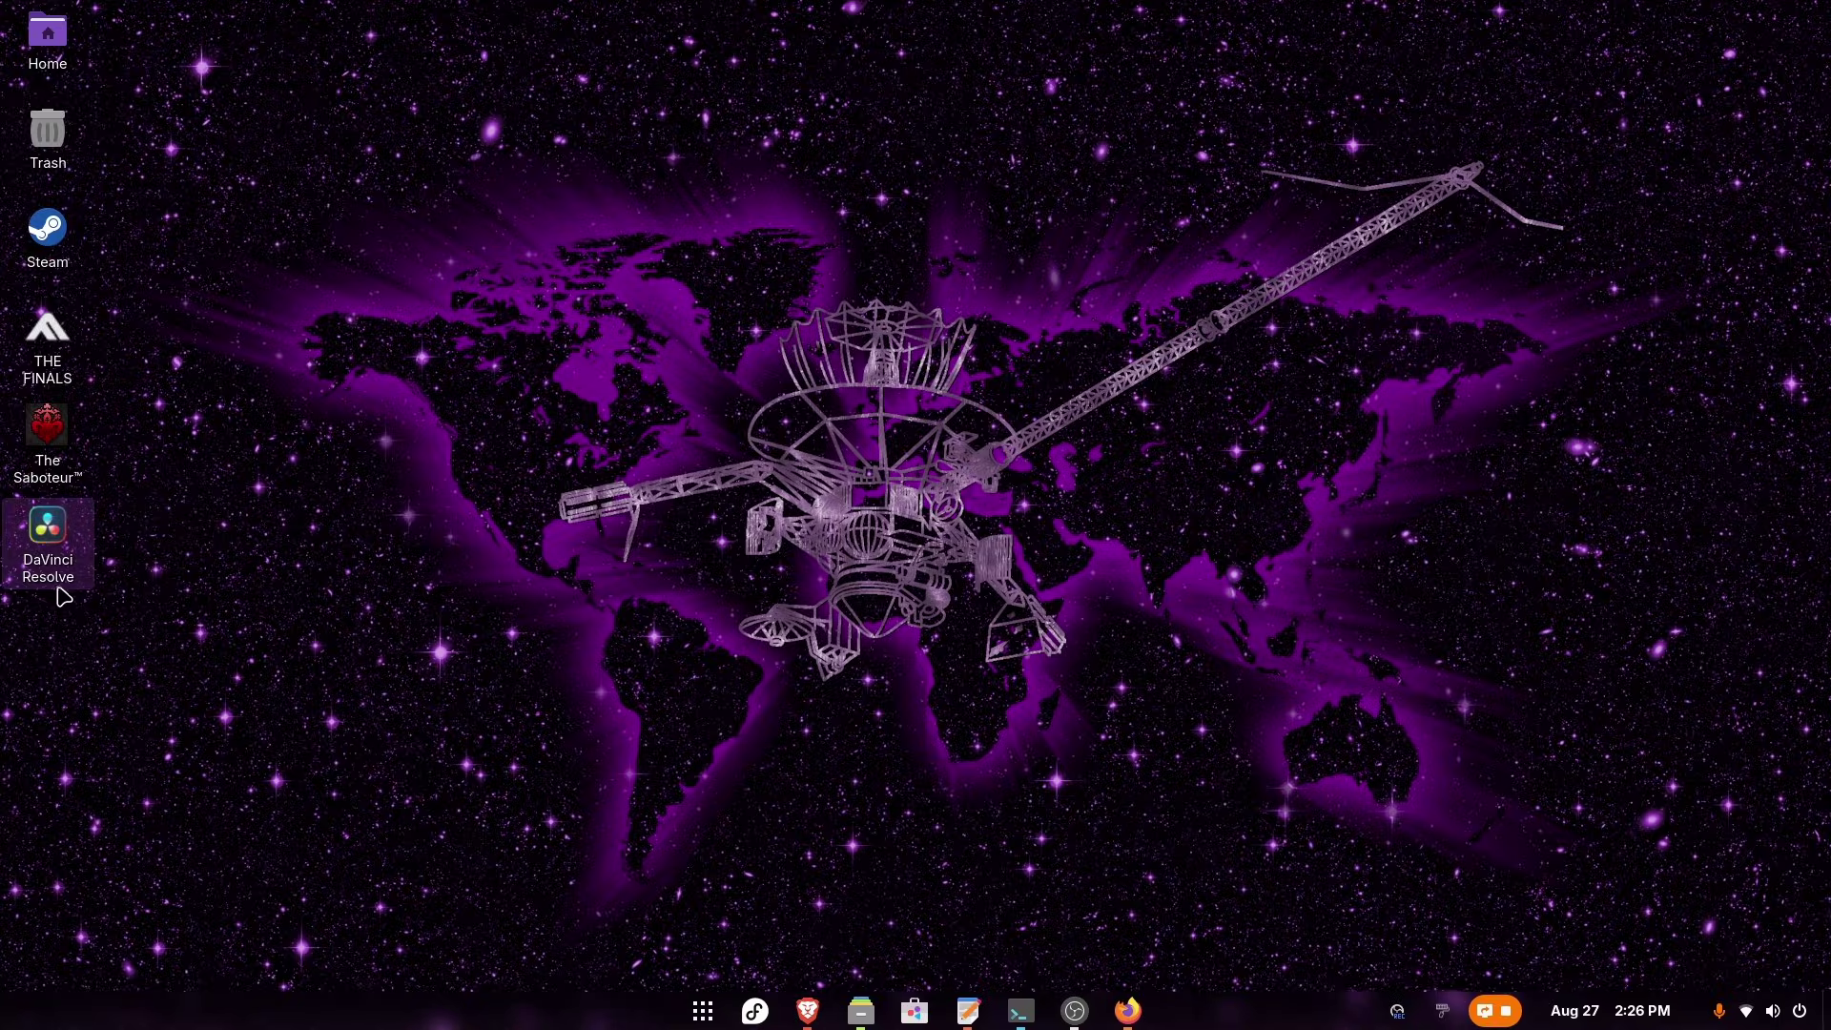
left_click(720, 996)
scroll(1104, 810, "down", 1)
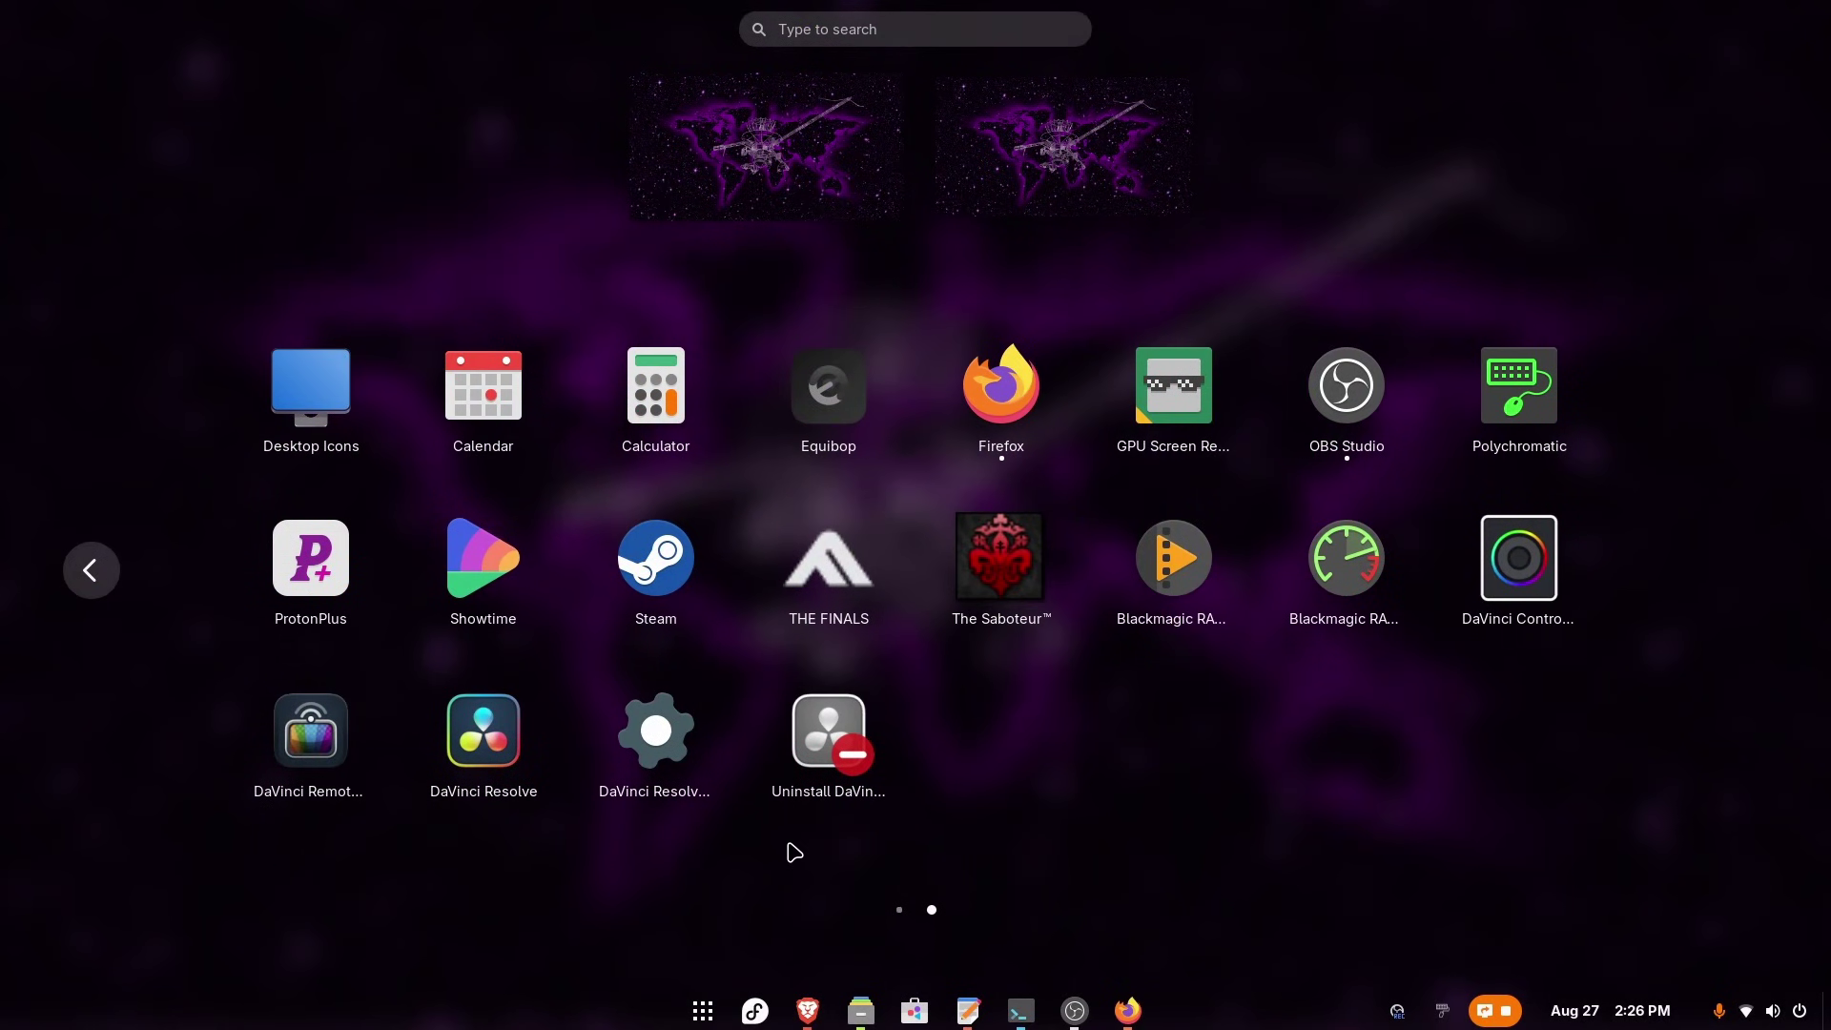
left_click(491, 742)
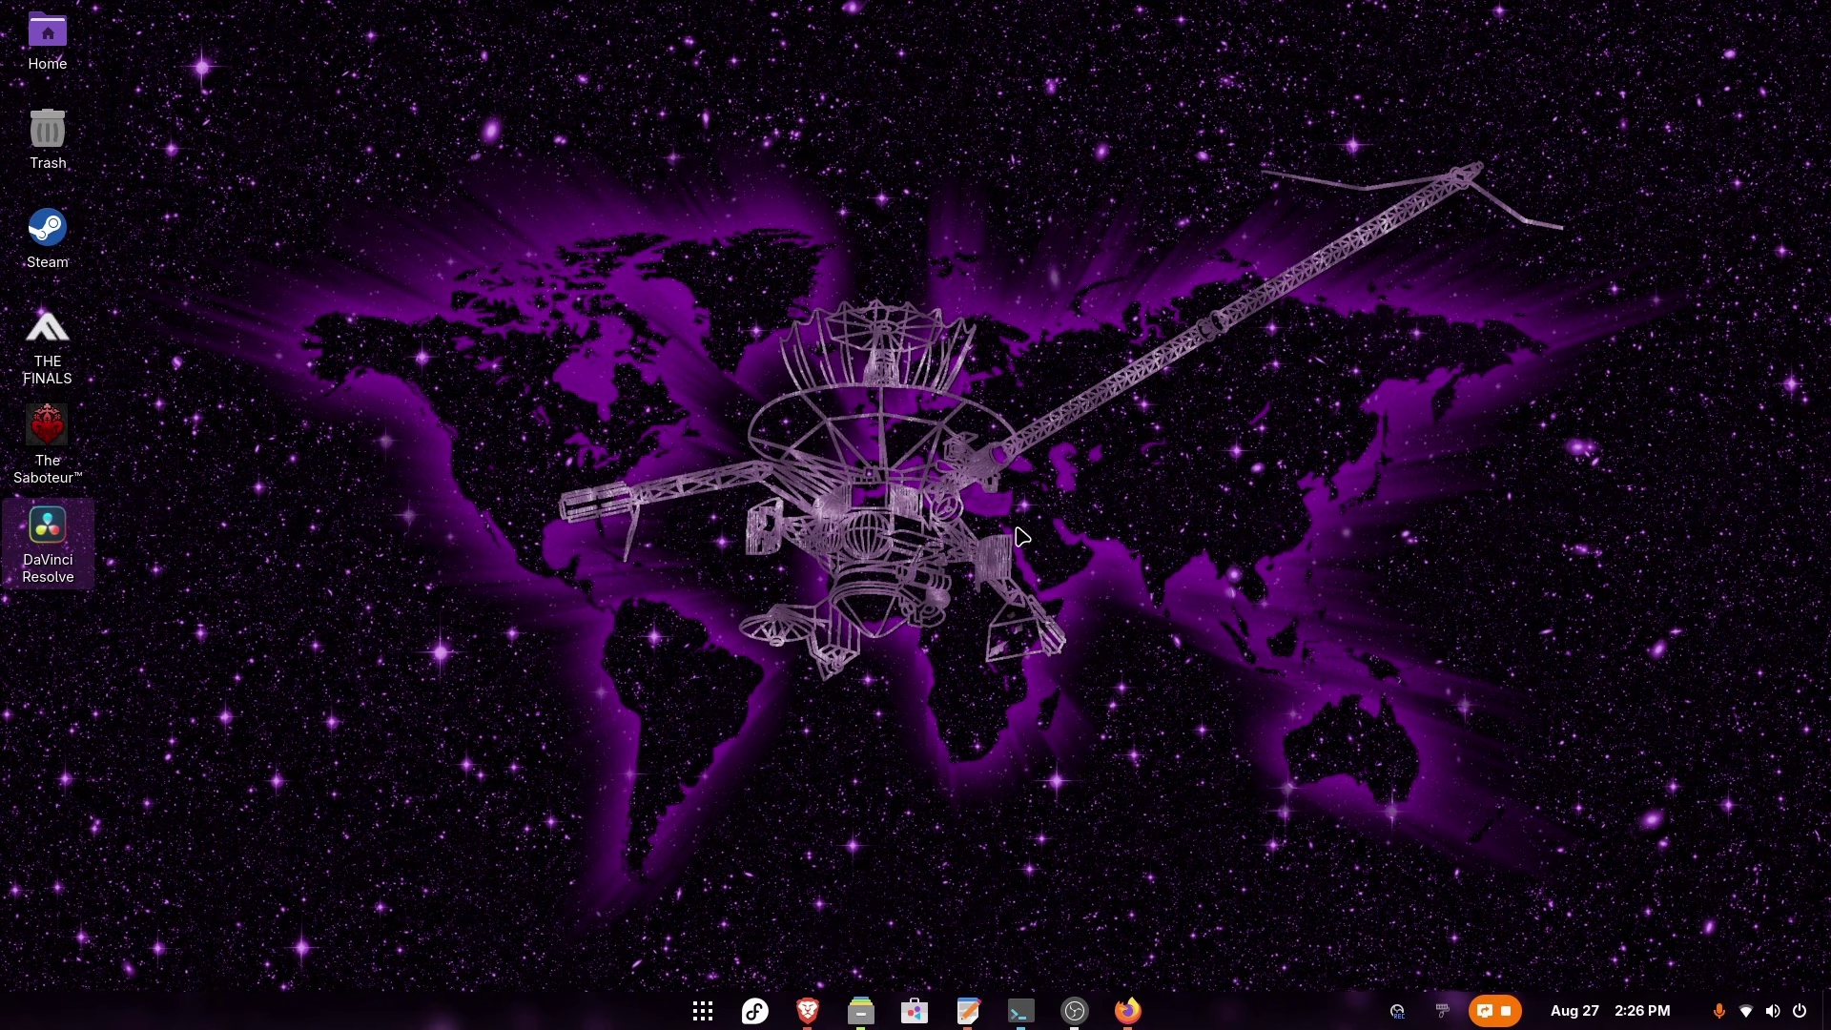
Close the old installer terminal and open a fresh terminal window.
left_click(1016, 1006)
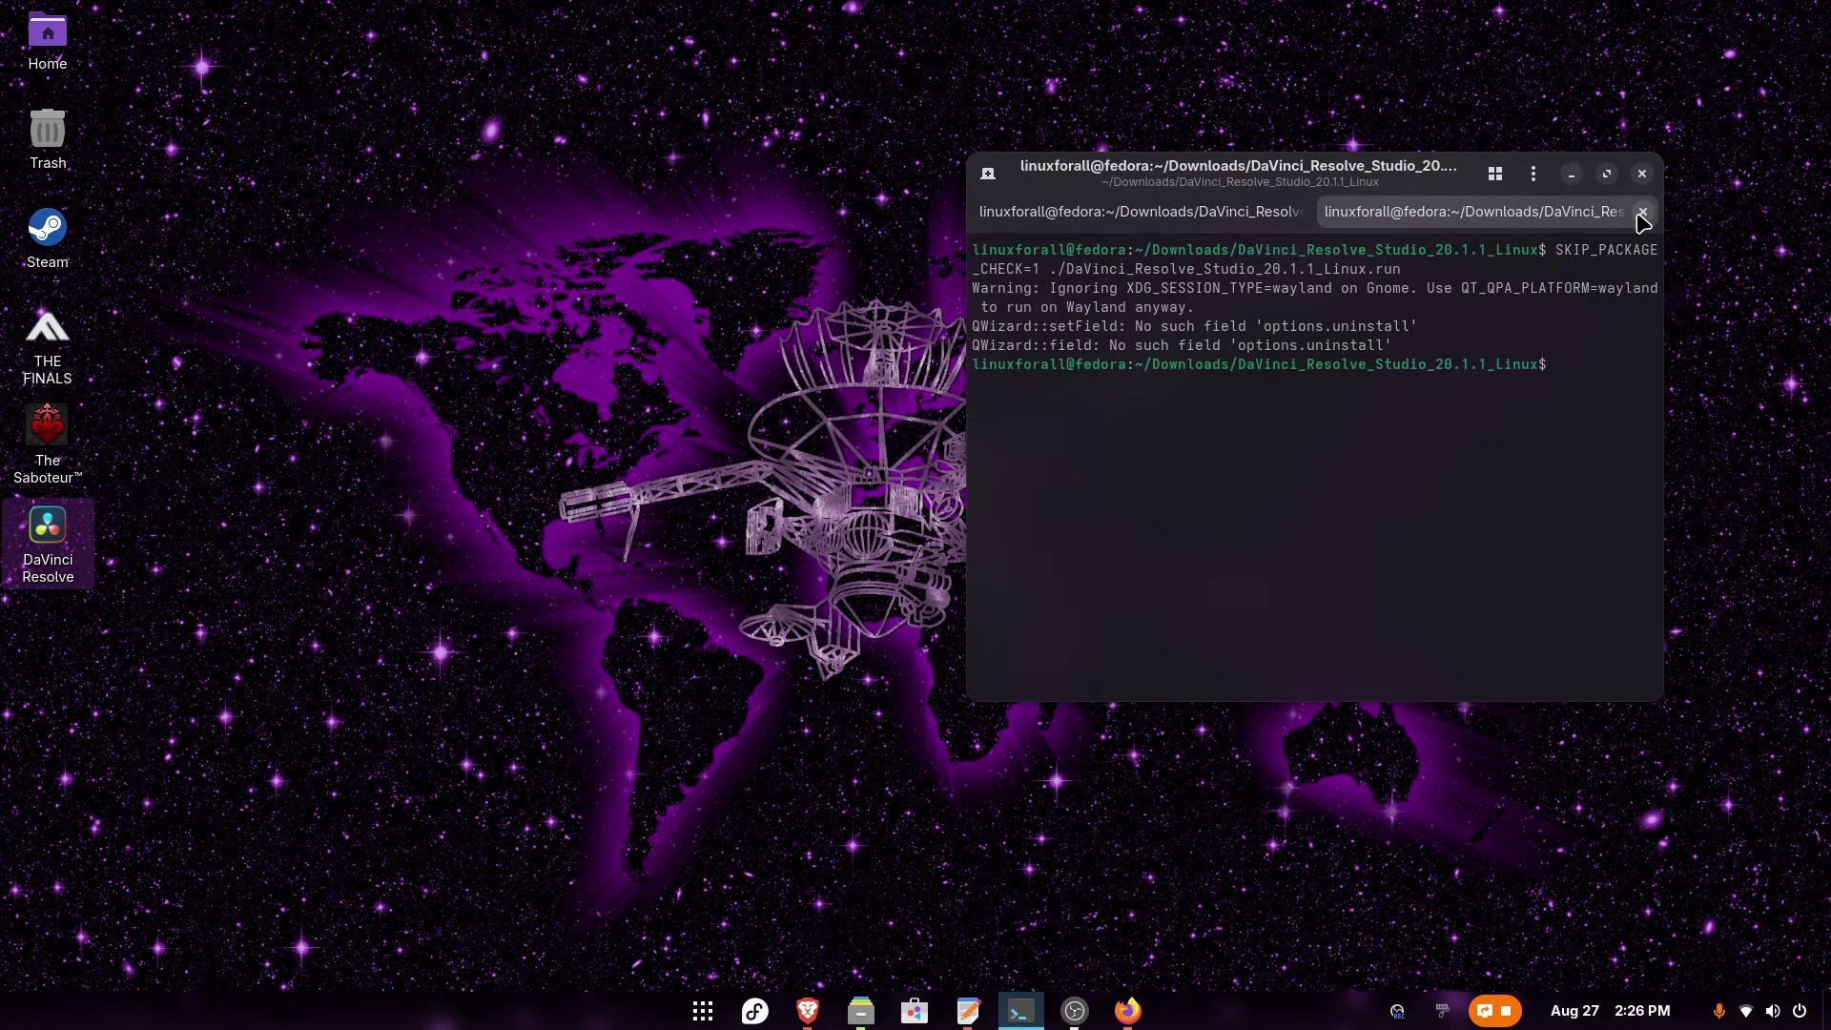
left_click(1641, 173)
left_click(1020, 1011)
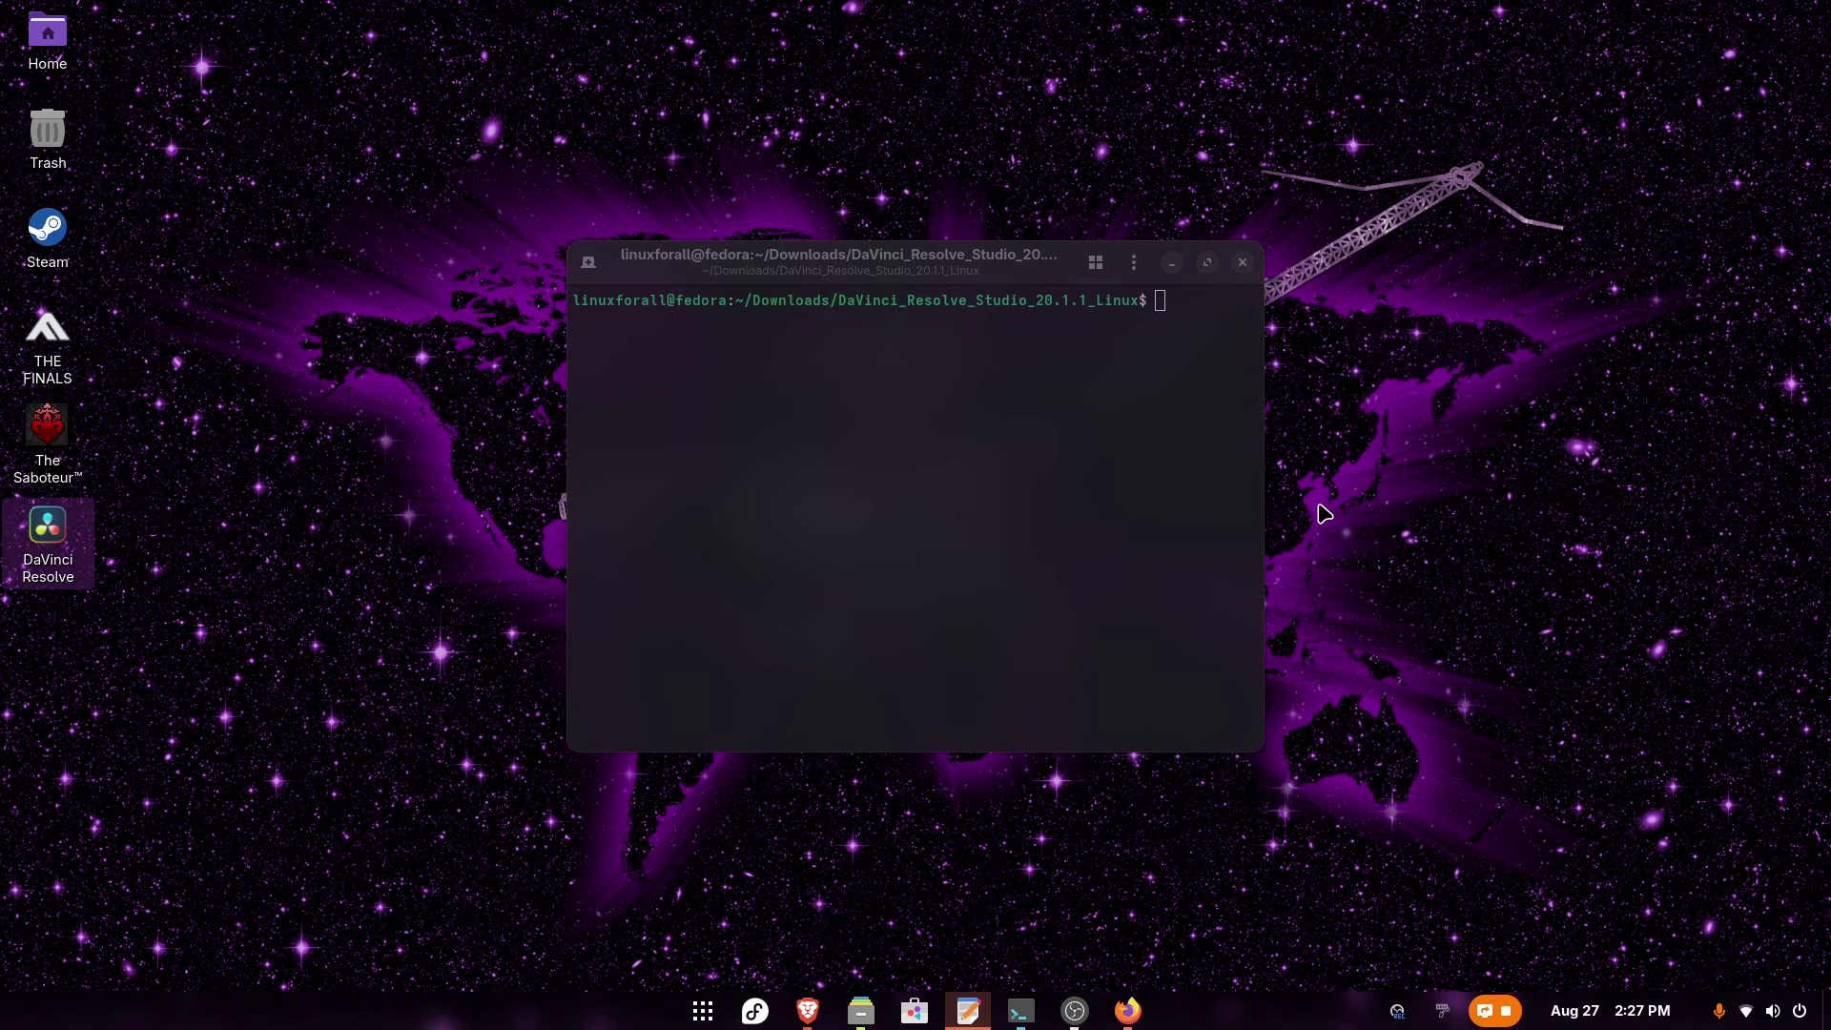
Paste and run cd /opt/resolve/libs in the new terminal.
right_click(1073, 333)
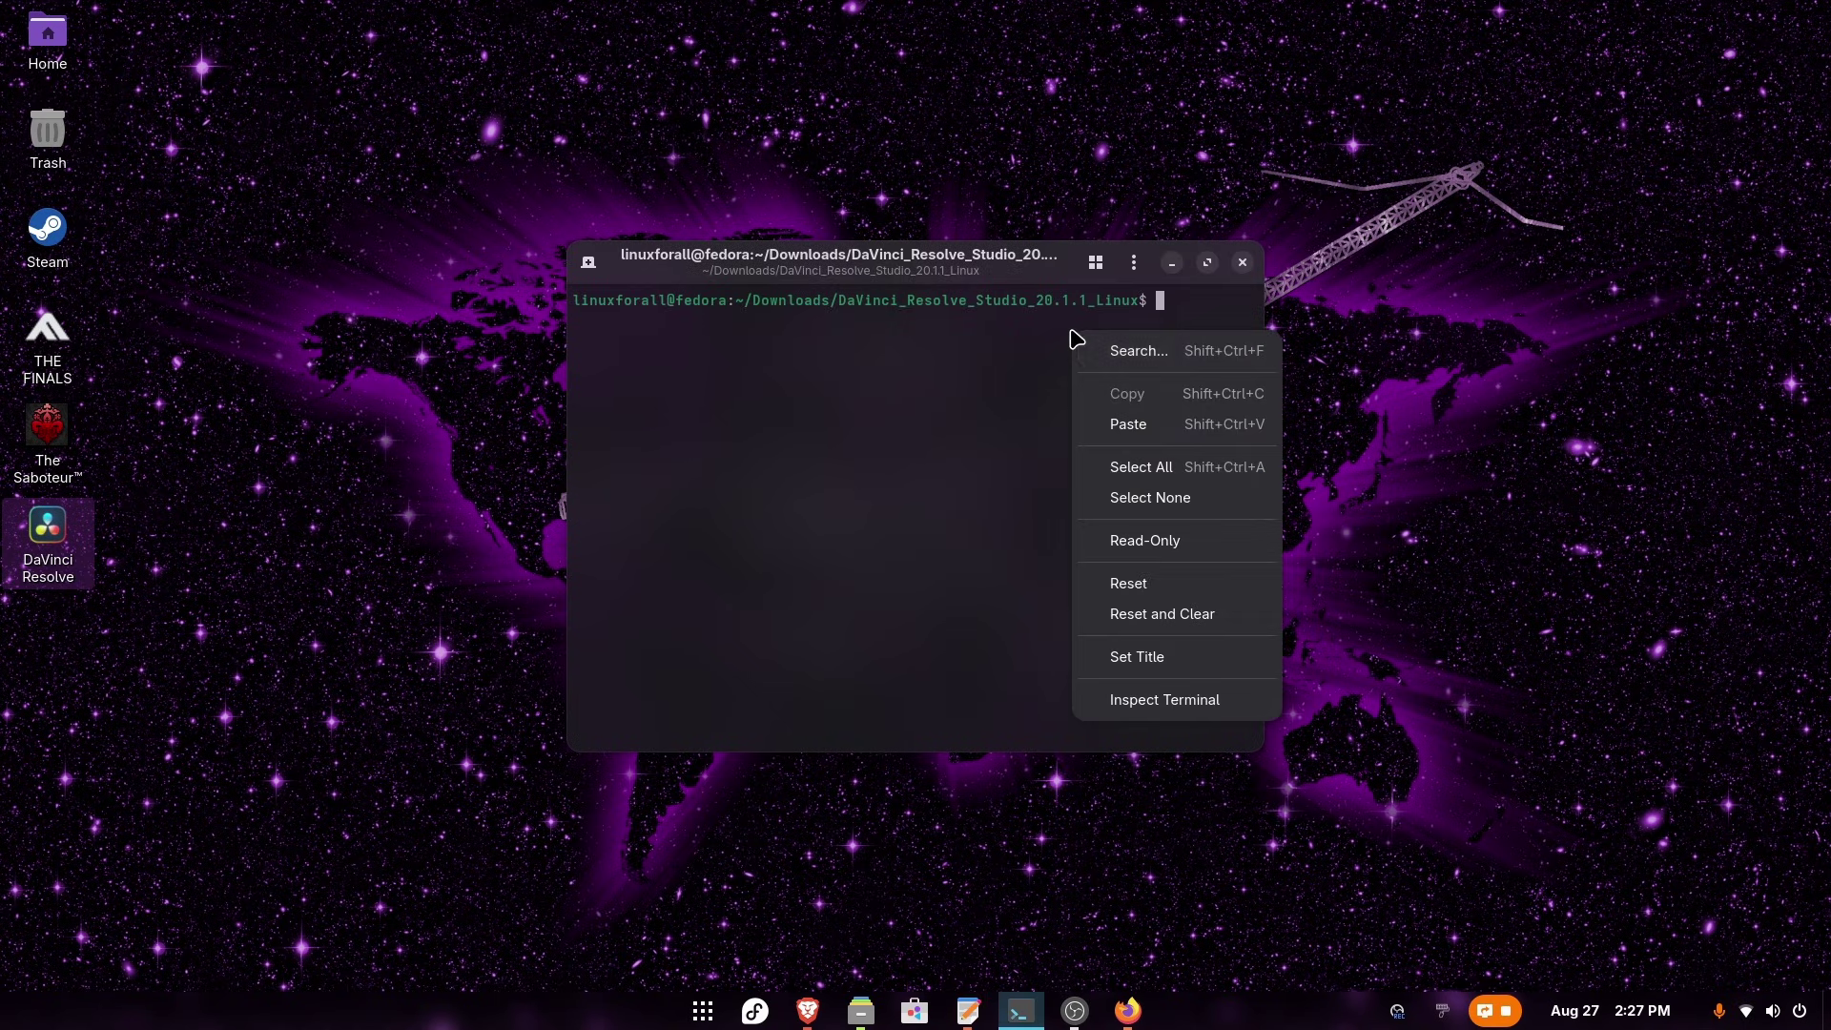
left_click(1173, 425)
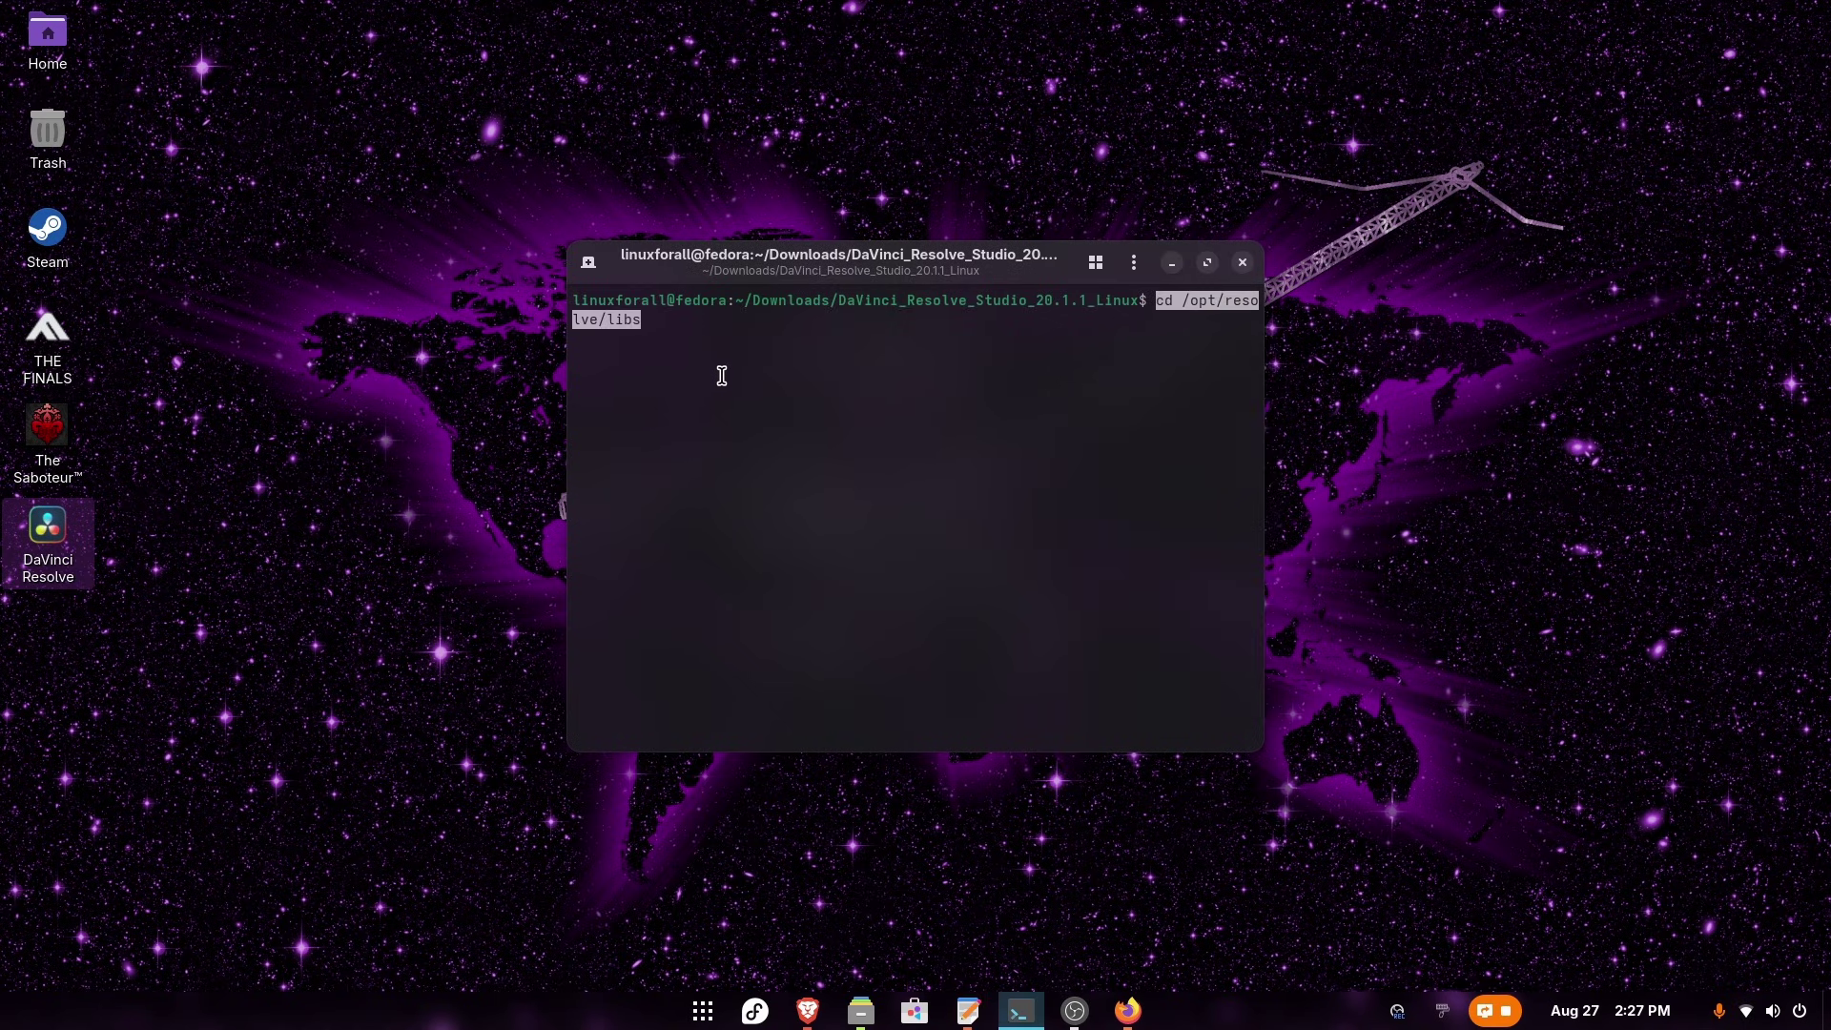
key("Return")
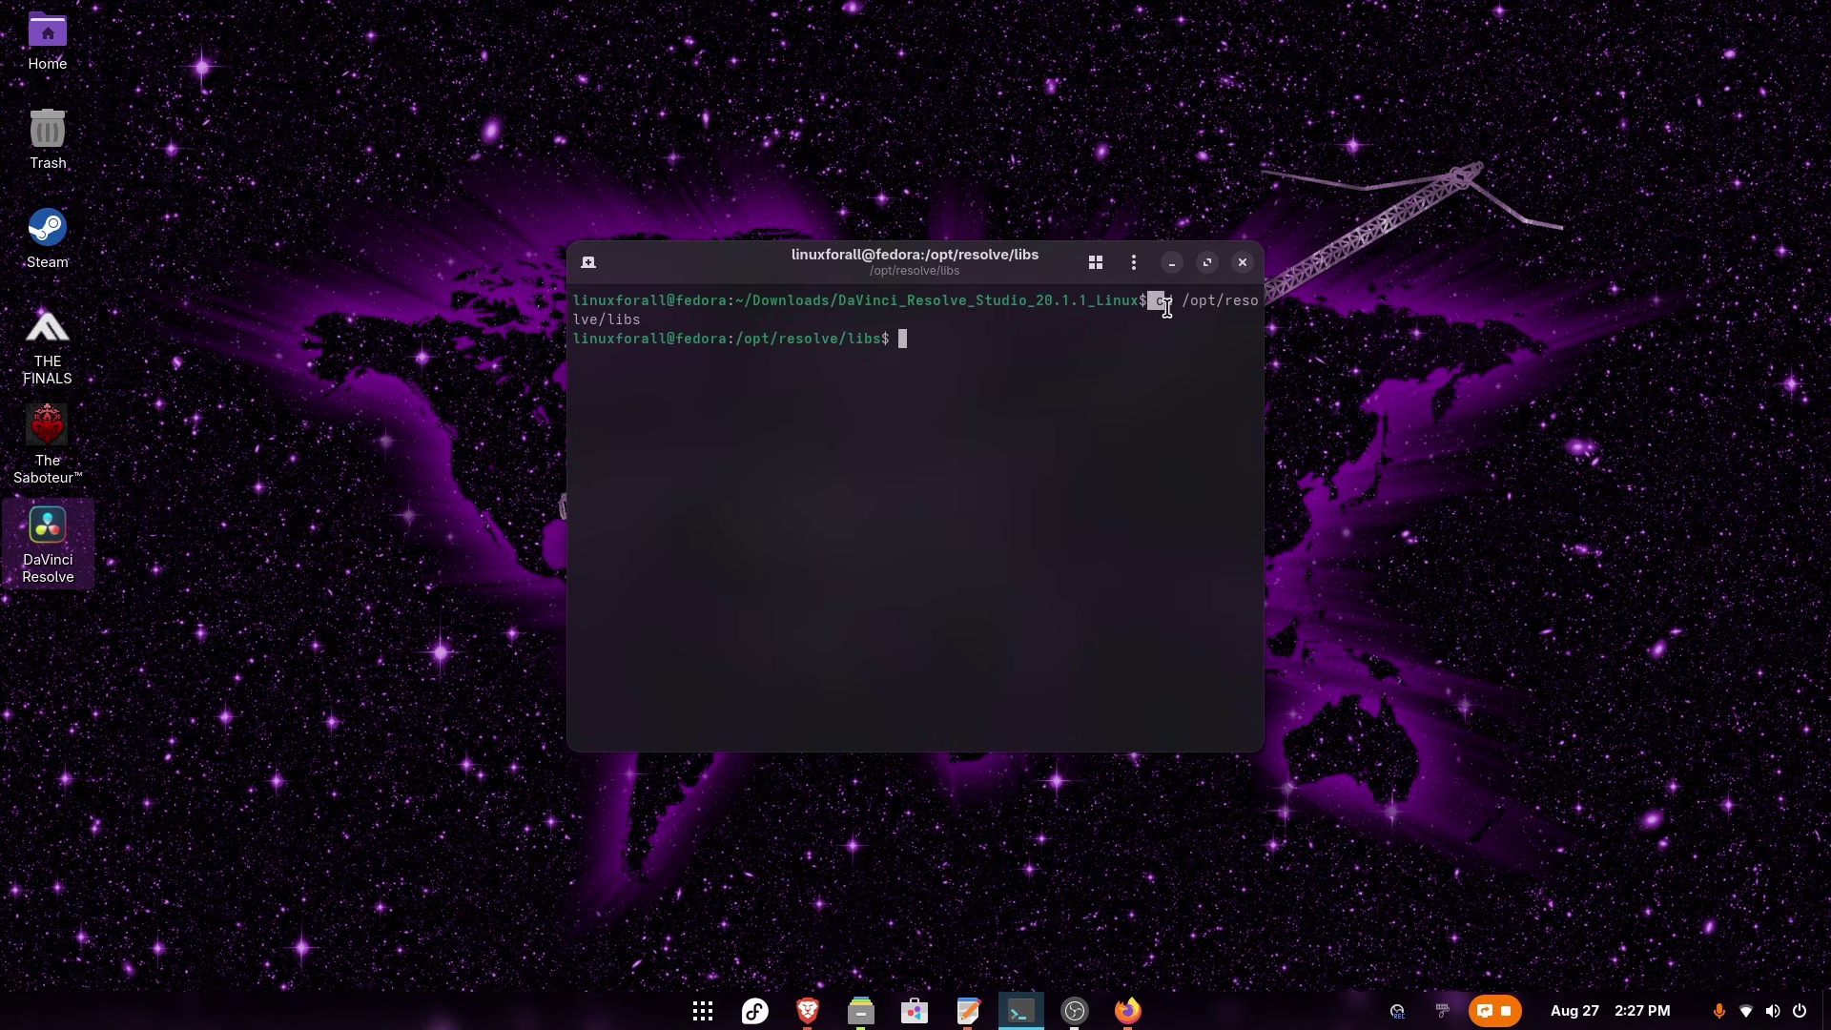
Create a not_used folder in /opt/resolve/libs with sudo mkdir not_used.
left_click_drag(572, 338, 899, 339)
left_click(946, 338)
right_click(968, 390)
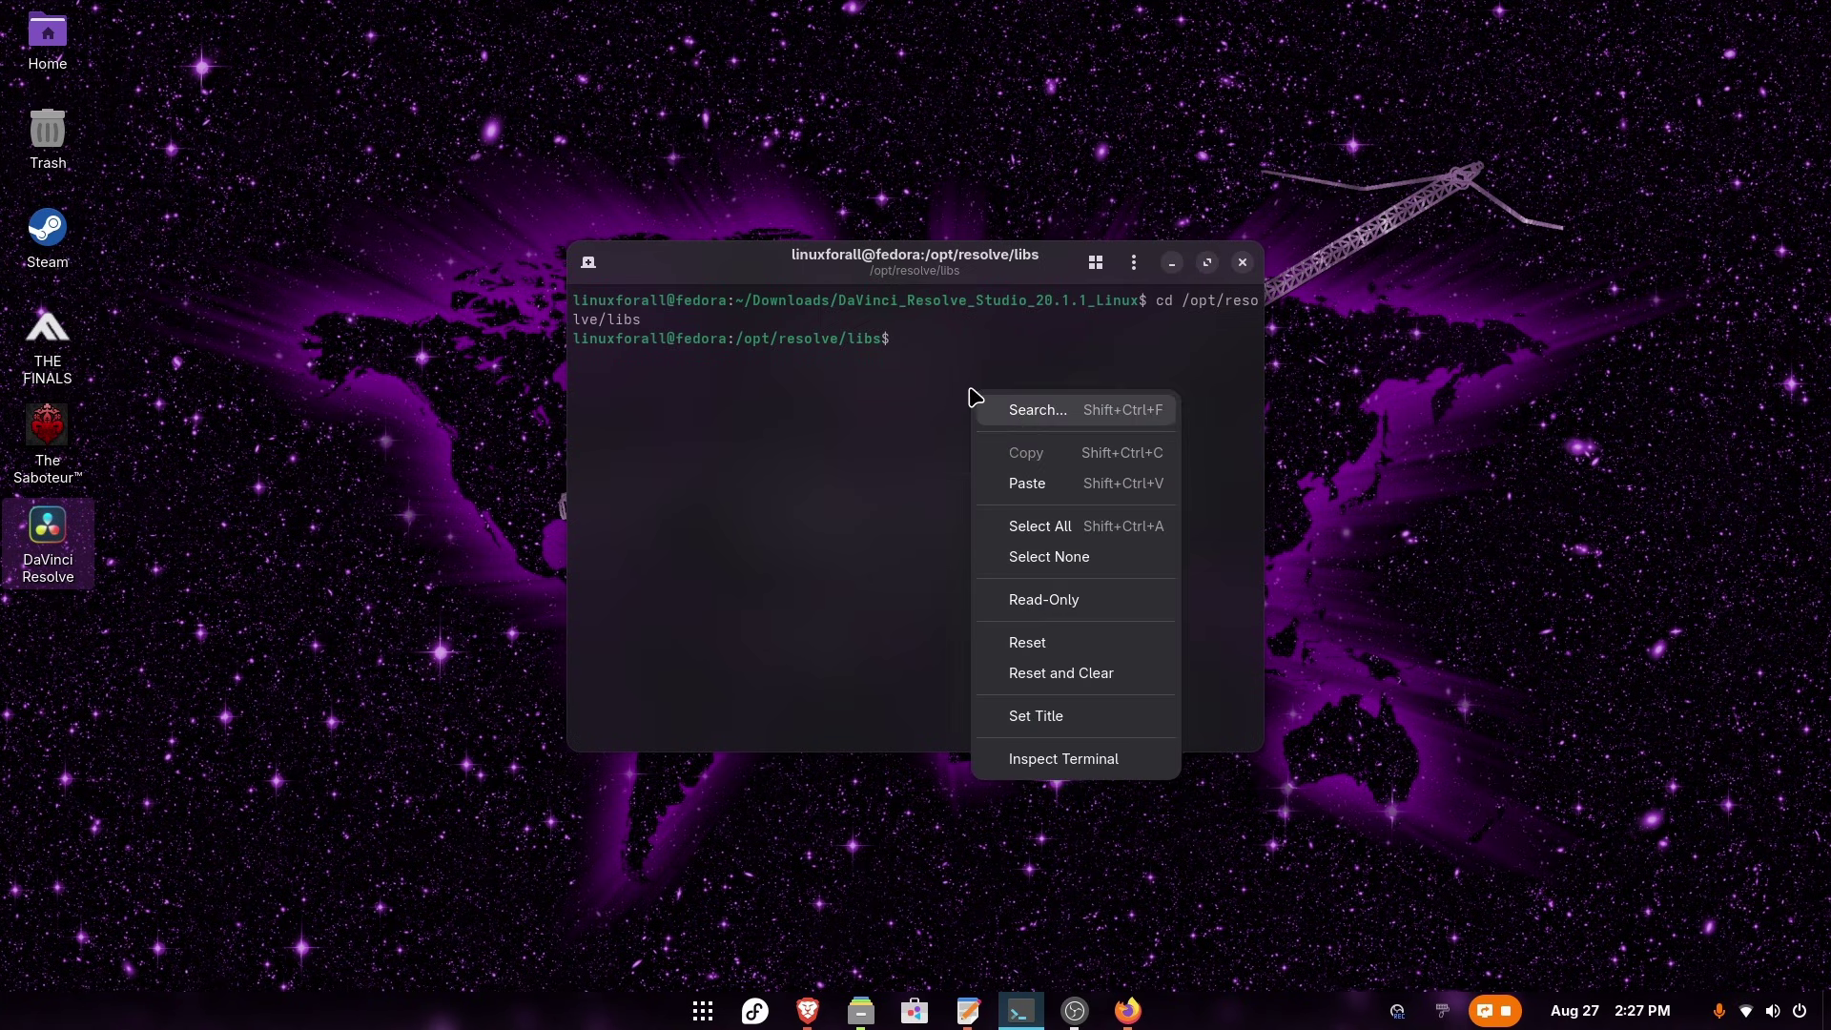
left_click(1054, 483)
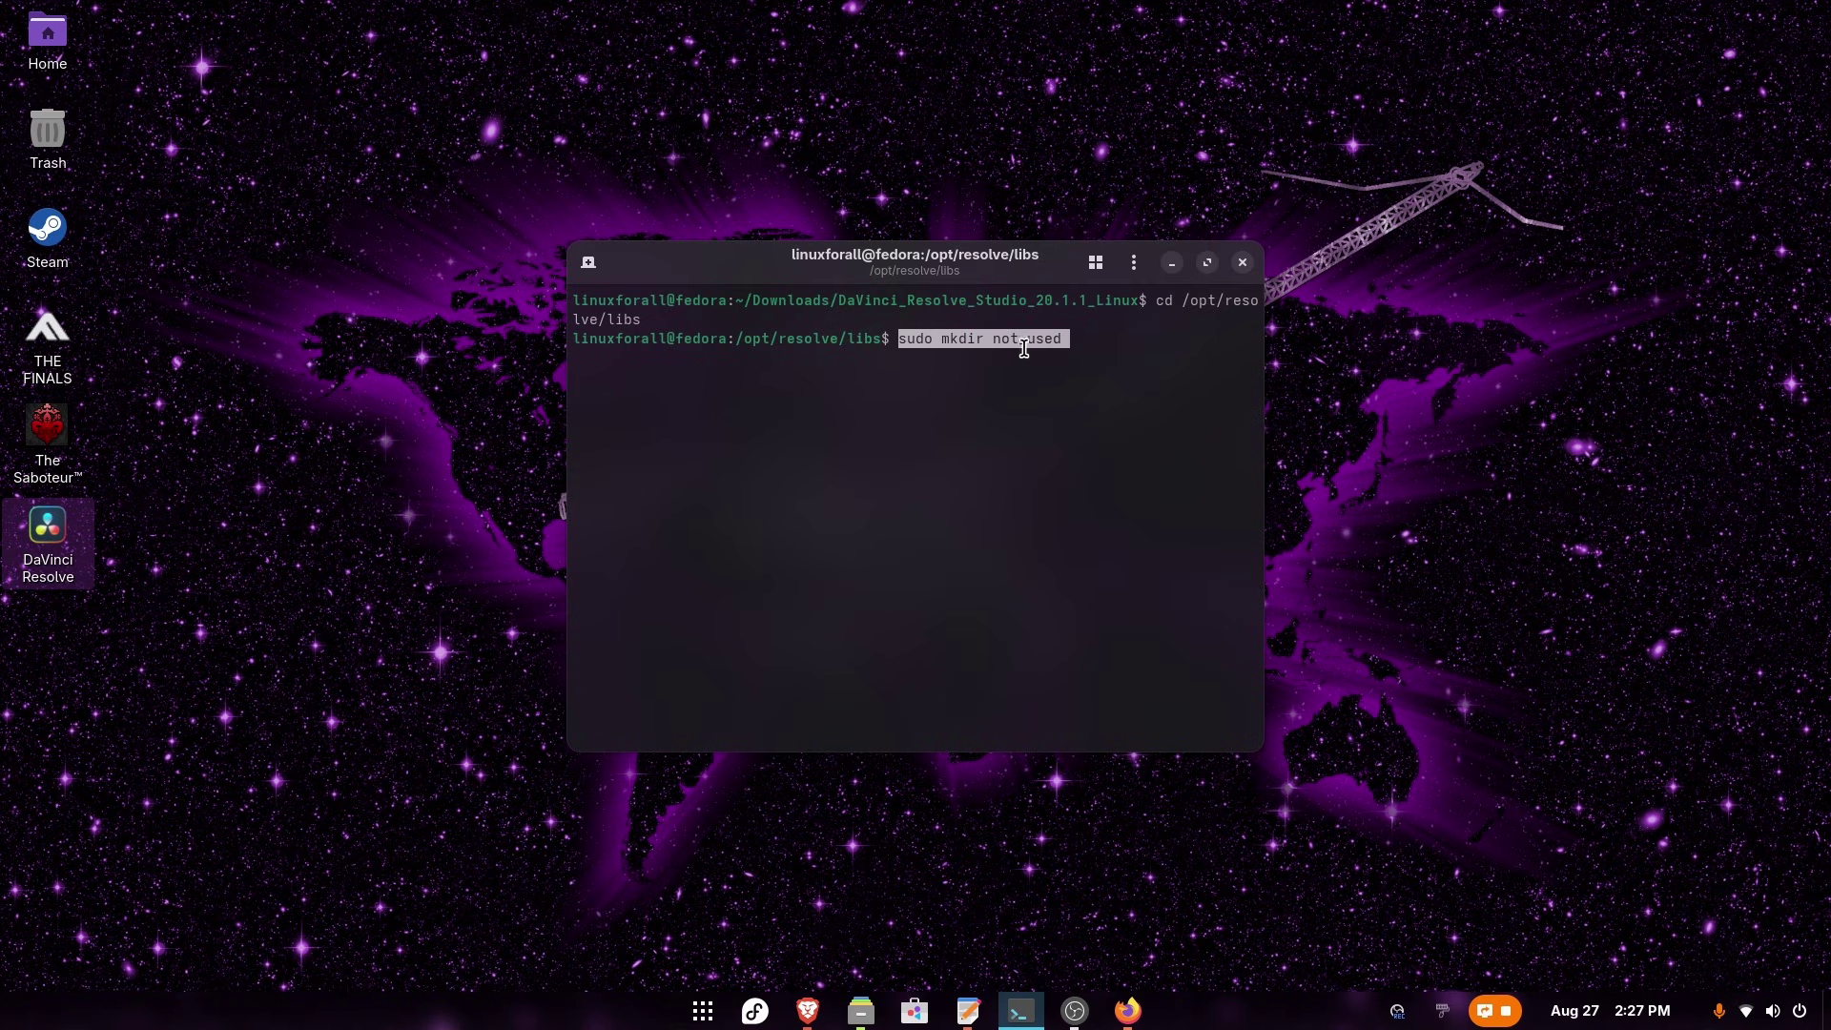
key("Return")
key("Return")
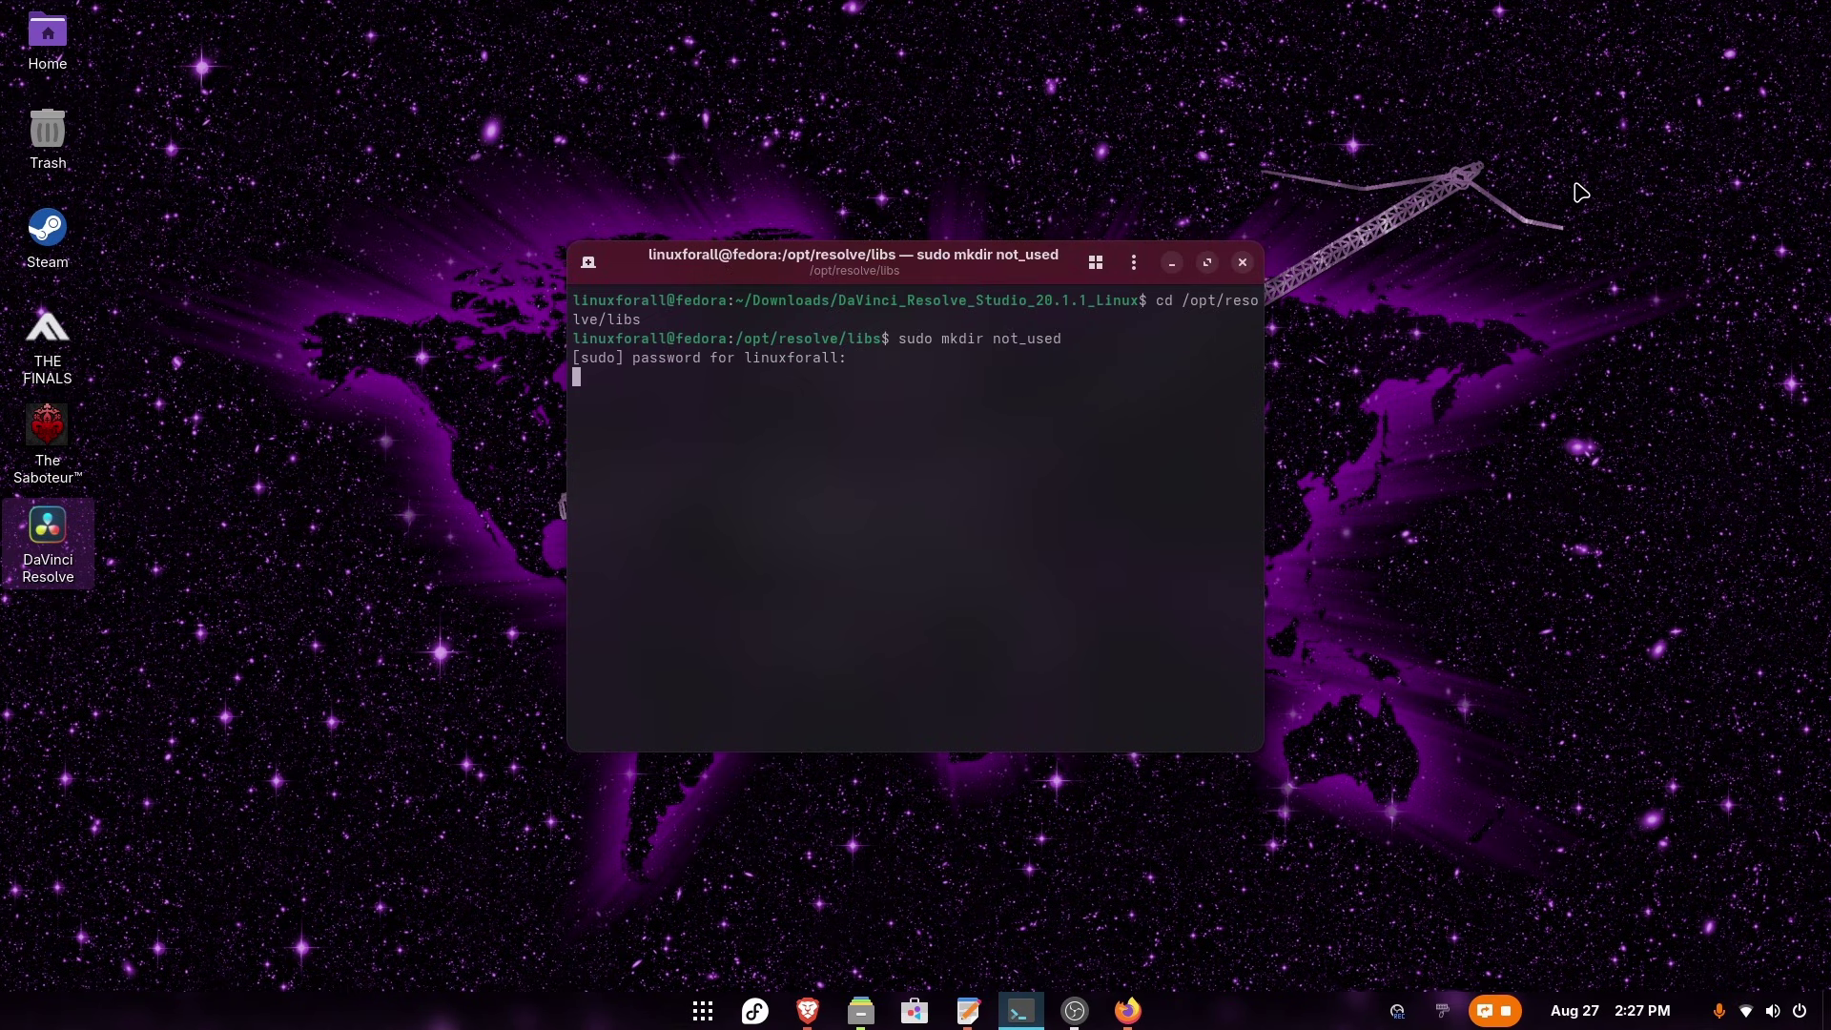
Move the bundled libgio, libglib and libgmodule libraries into not_used with sudo mv.
right_click(975, 408)
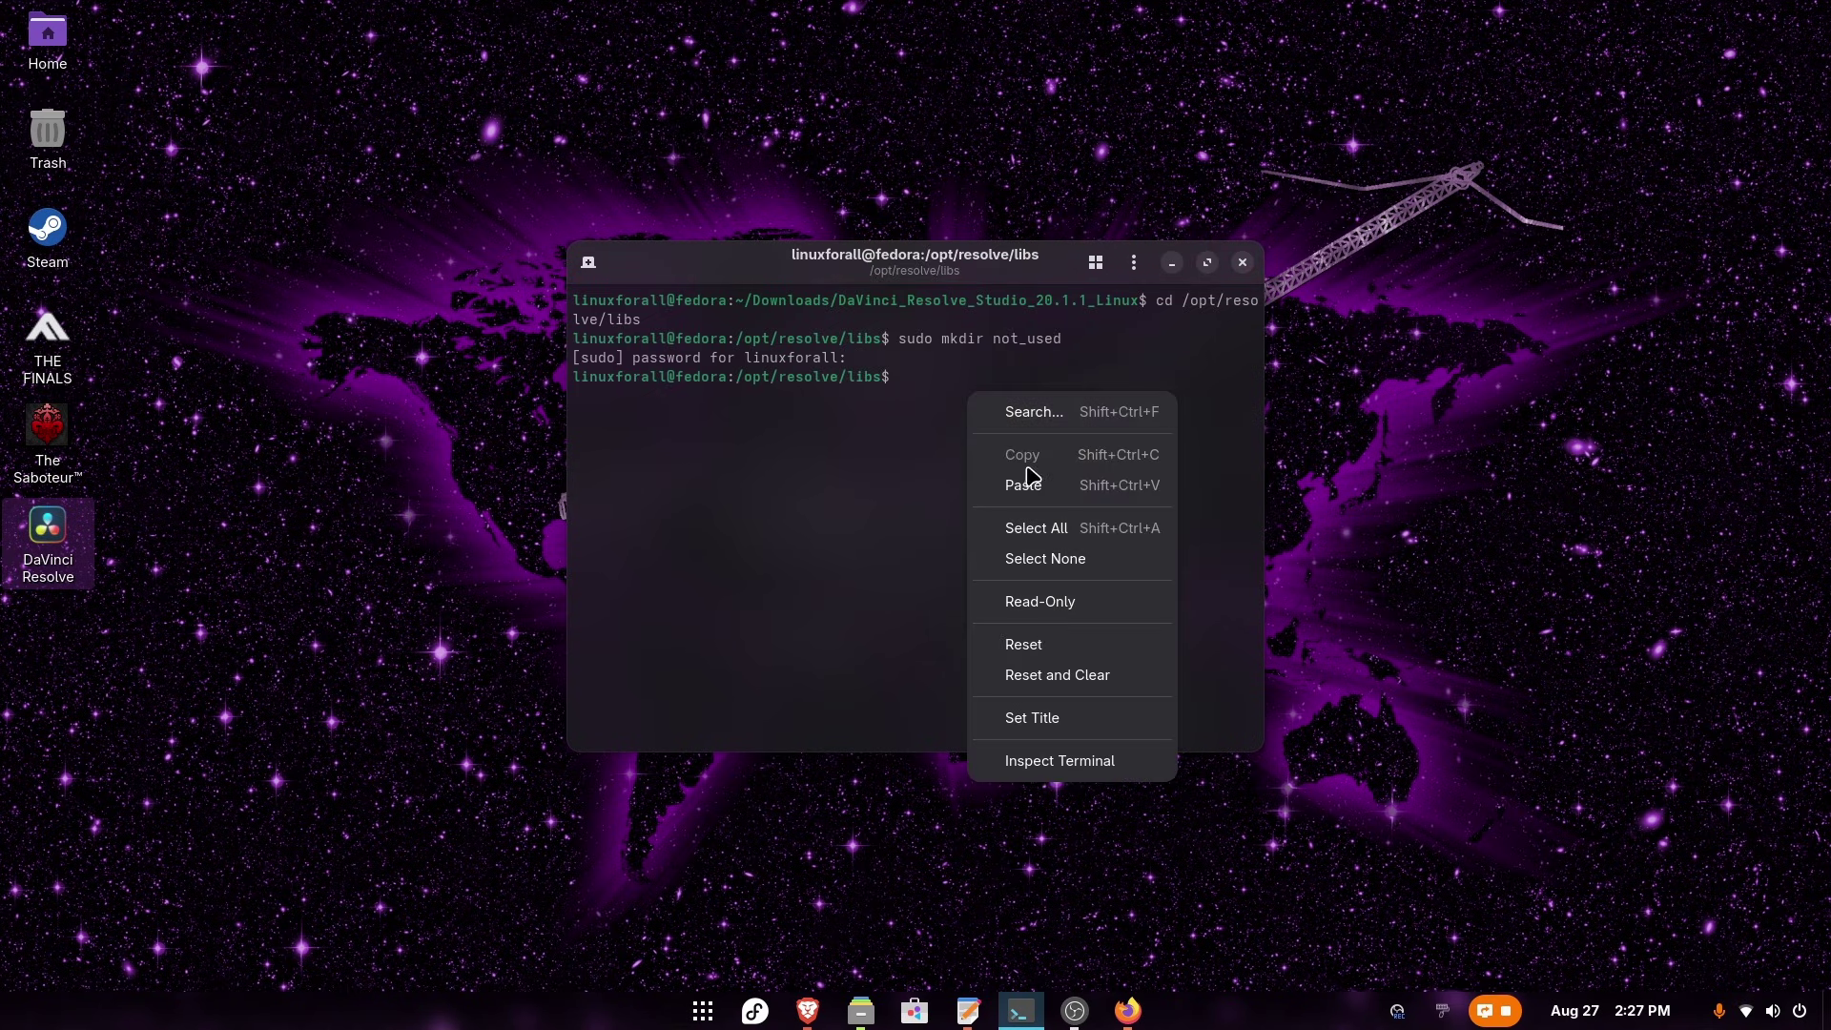
left_click(1020, 483)
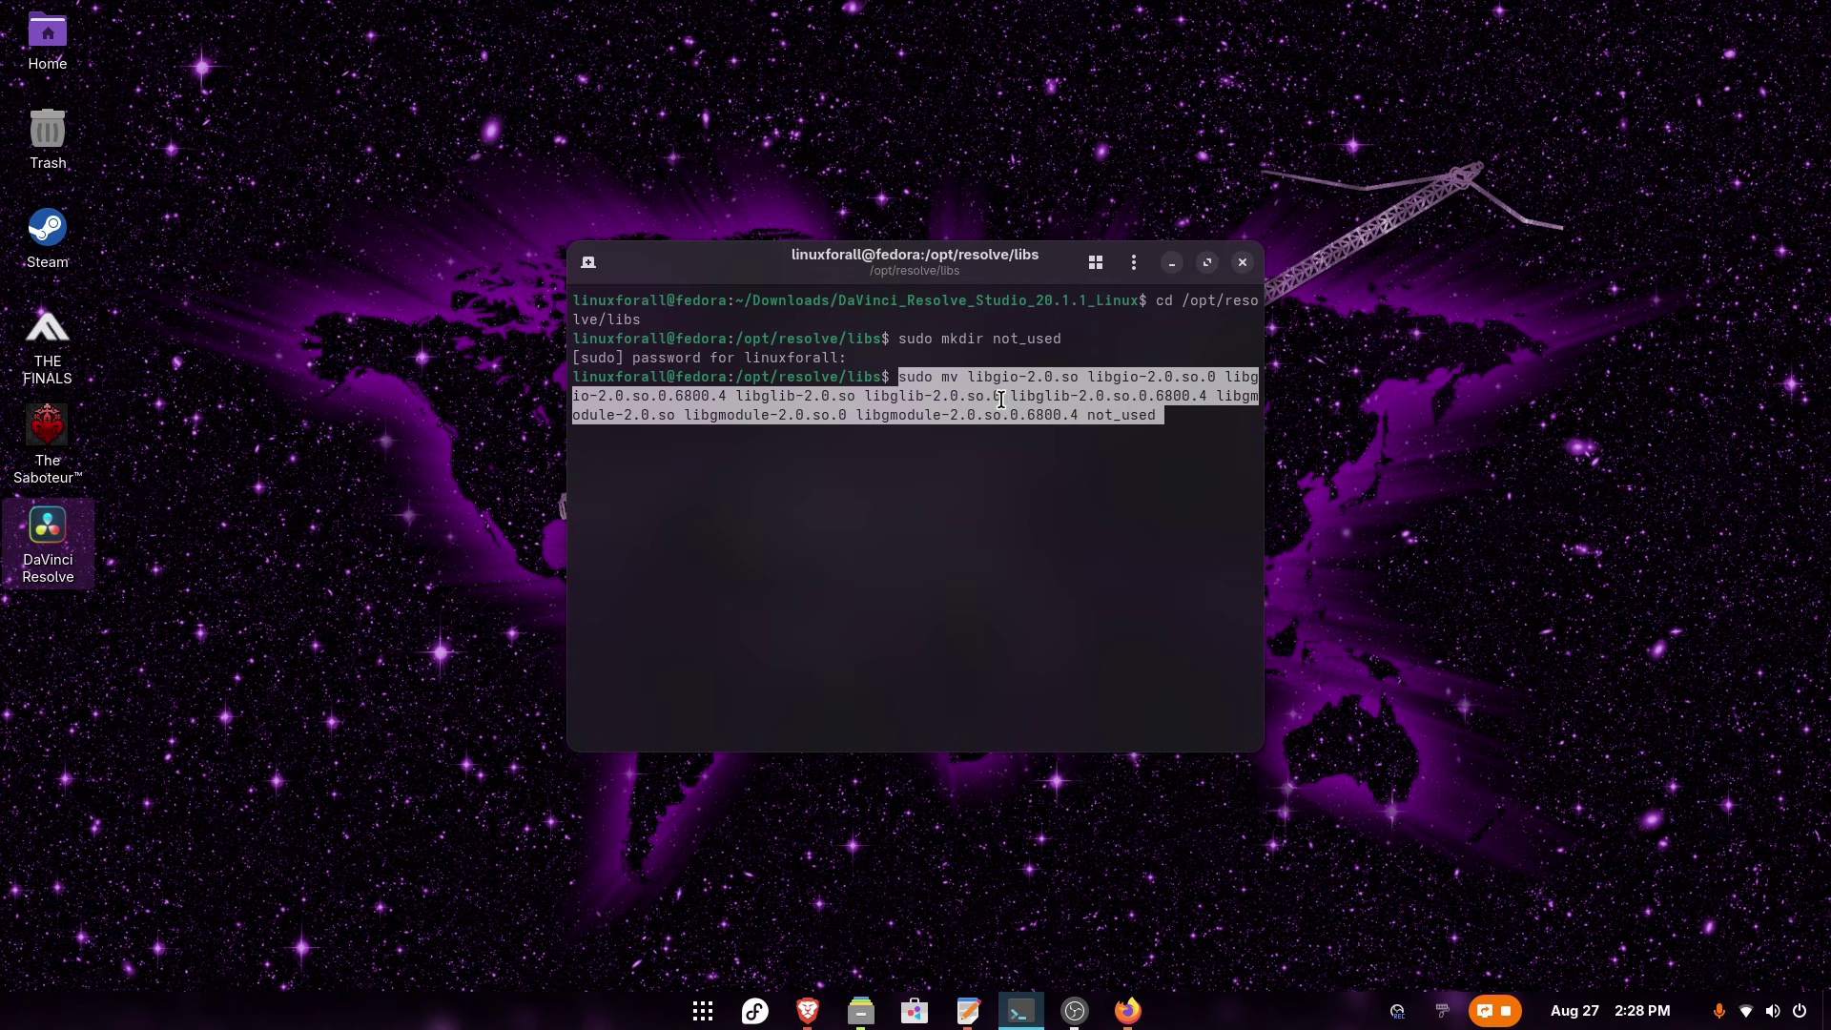
key("Return")
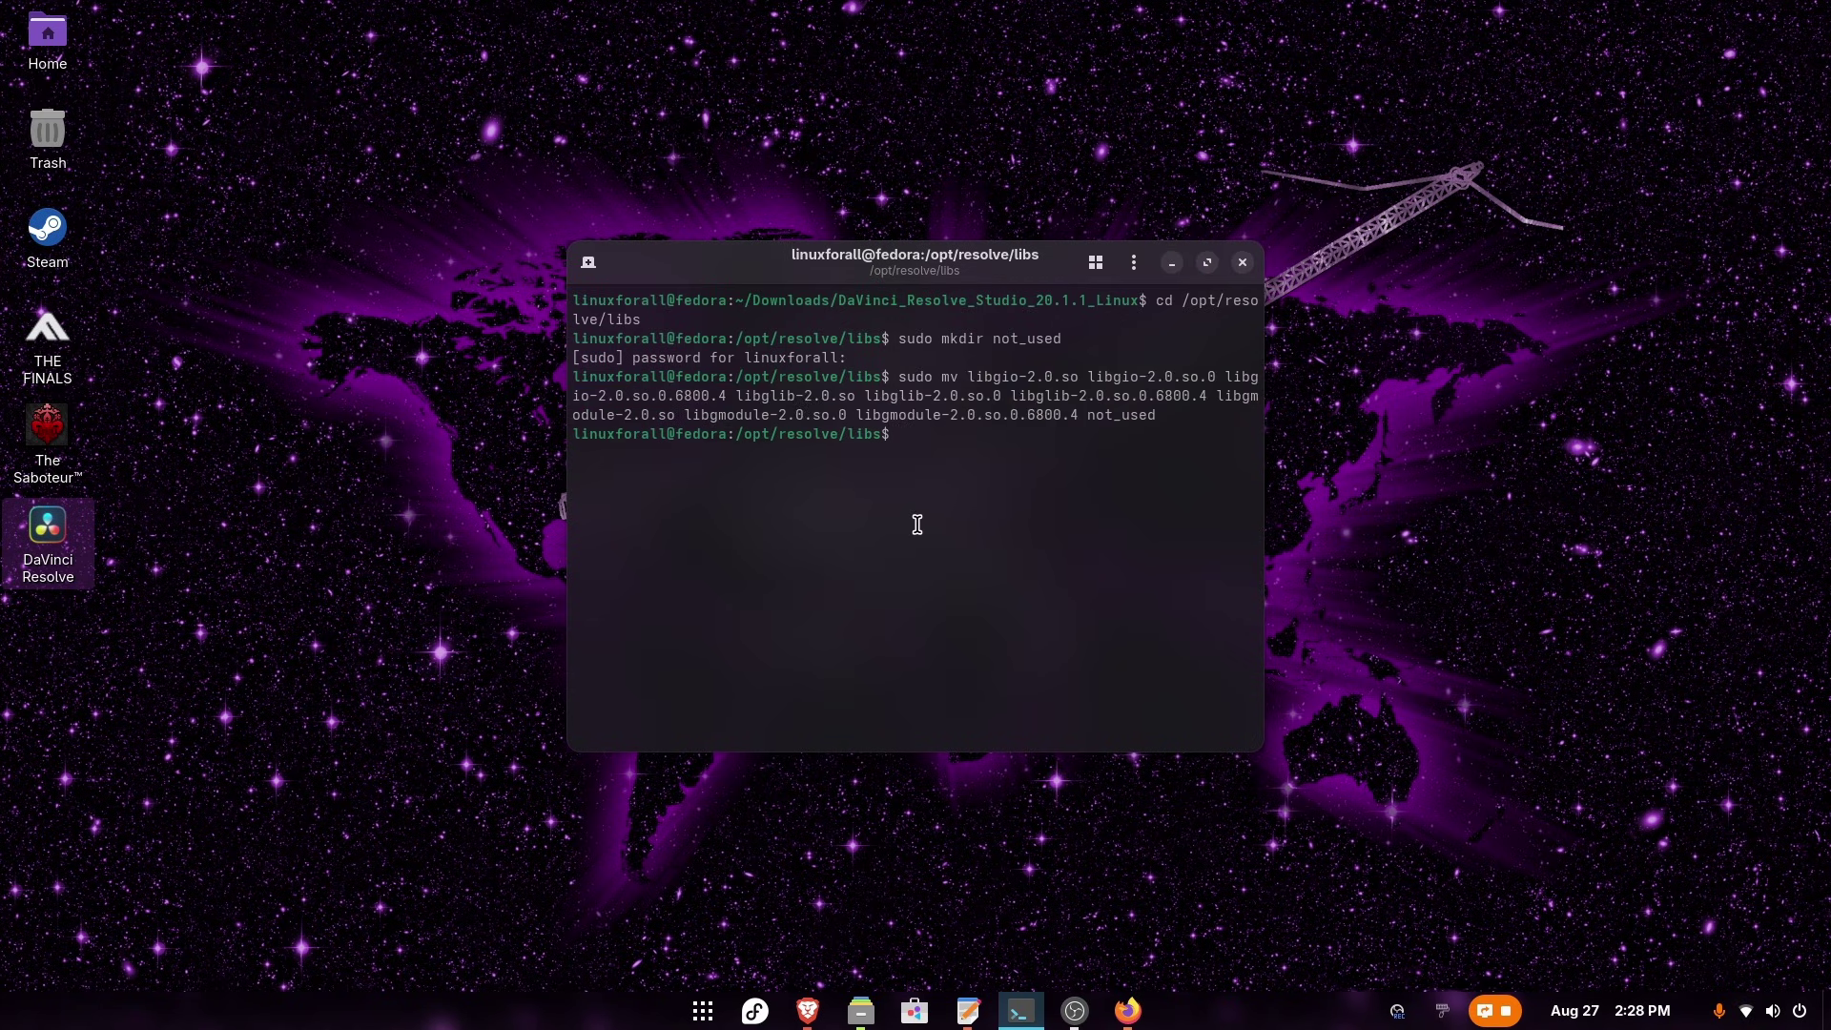
Install libxcrypt-compat via sudo dnf install, answering y, then close the terminal.
right_click(917, 525)
left_click(959, 621)
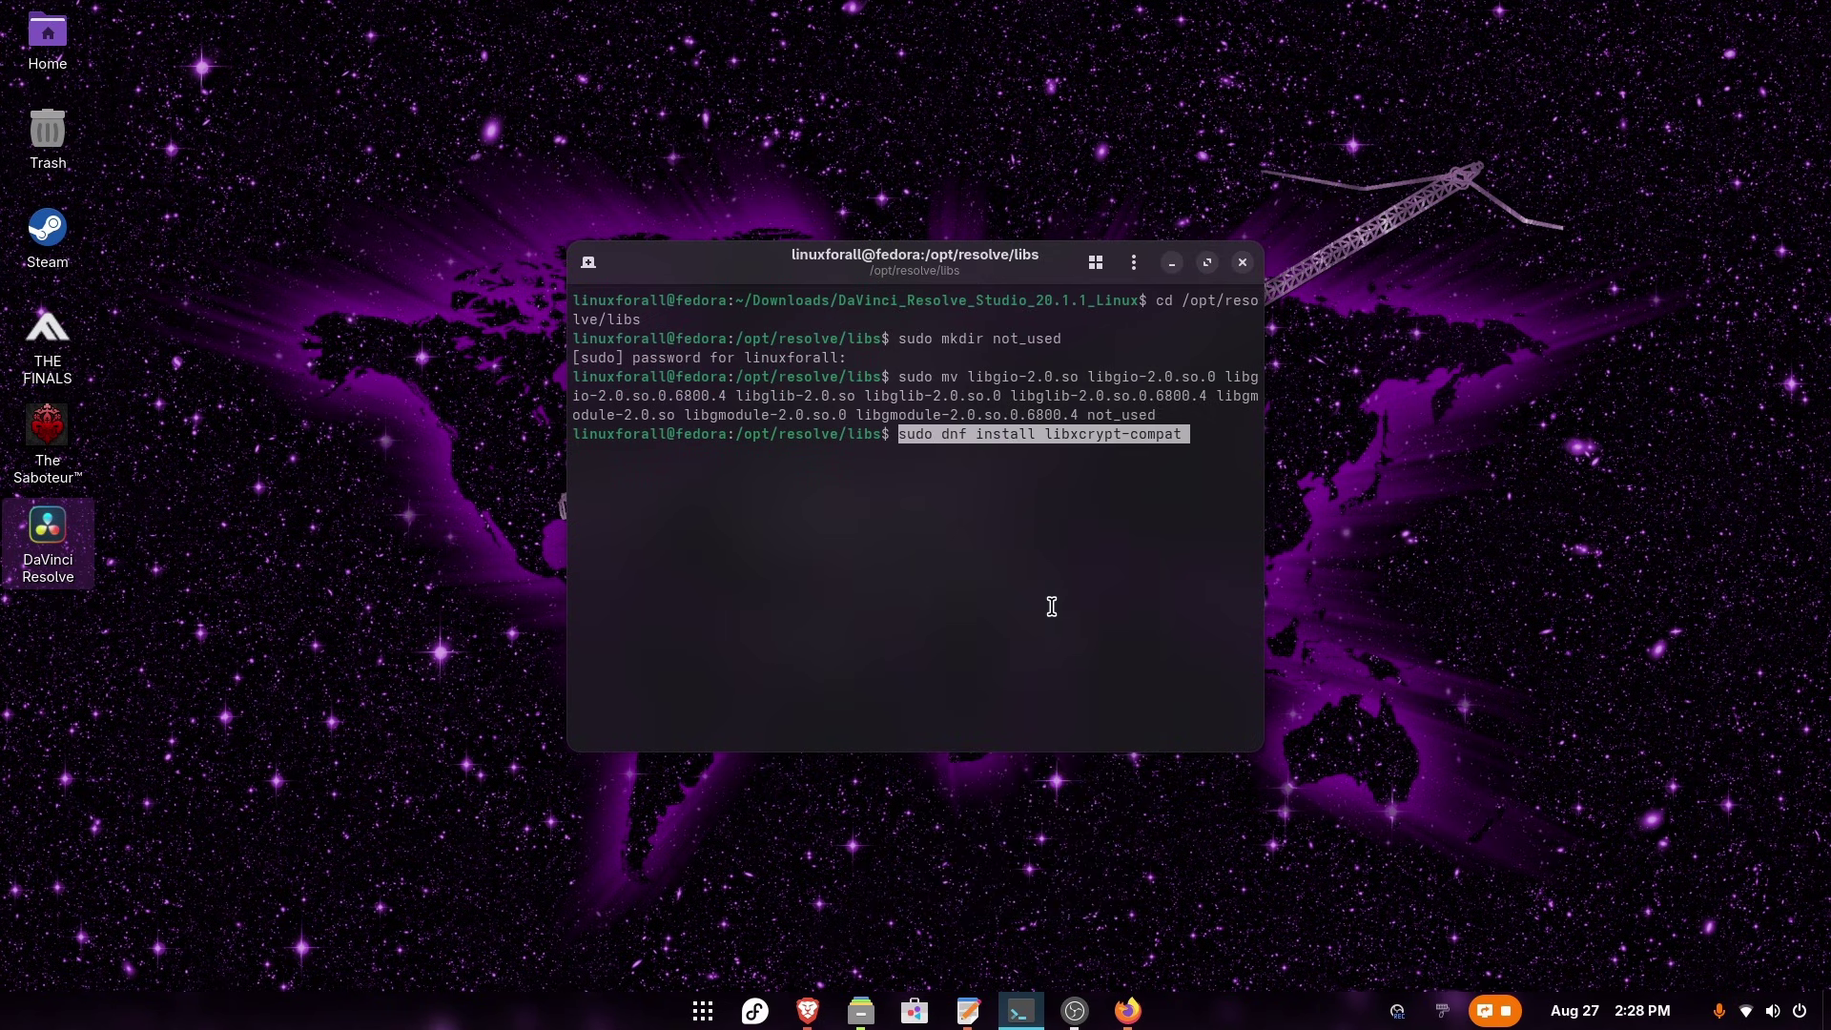
key("Return")
type("y")
key("Return")
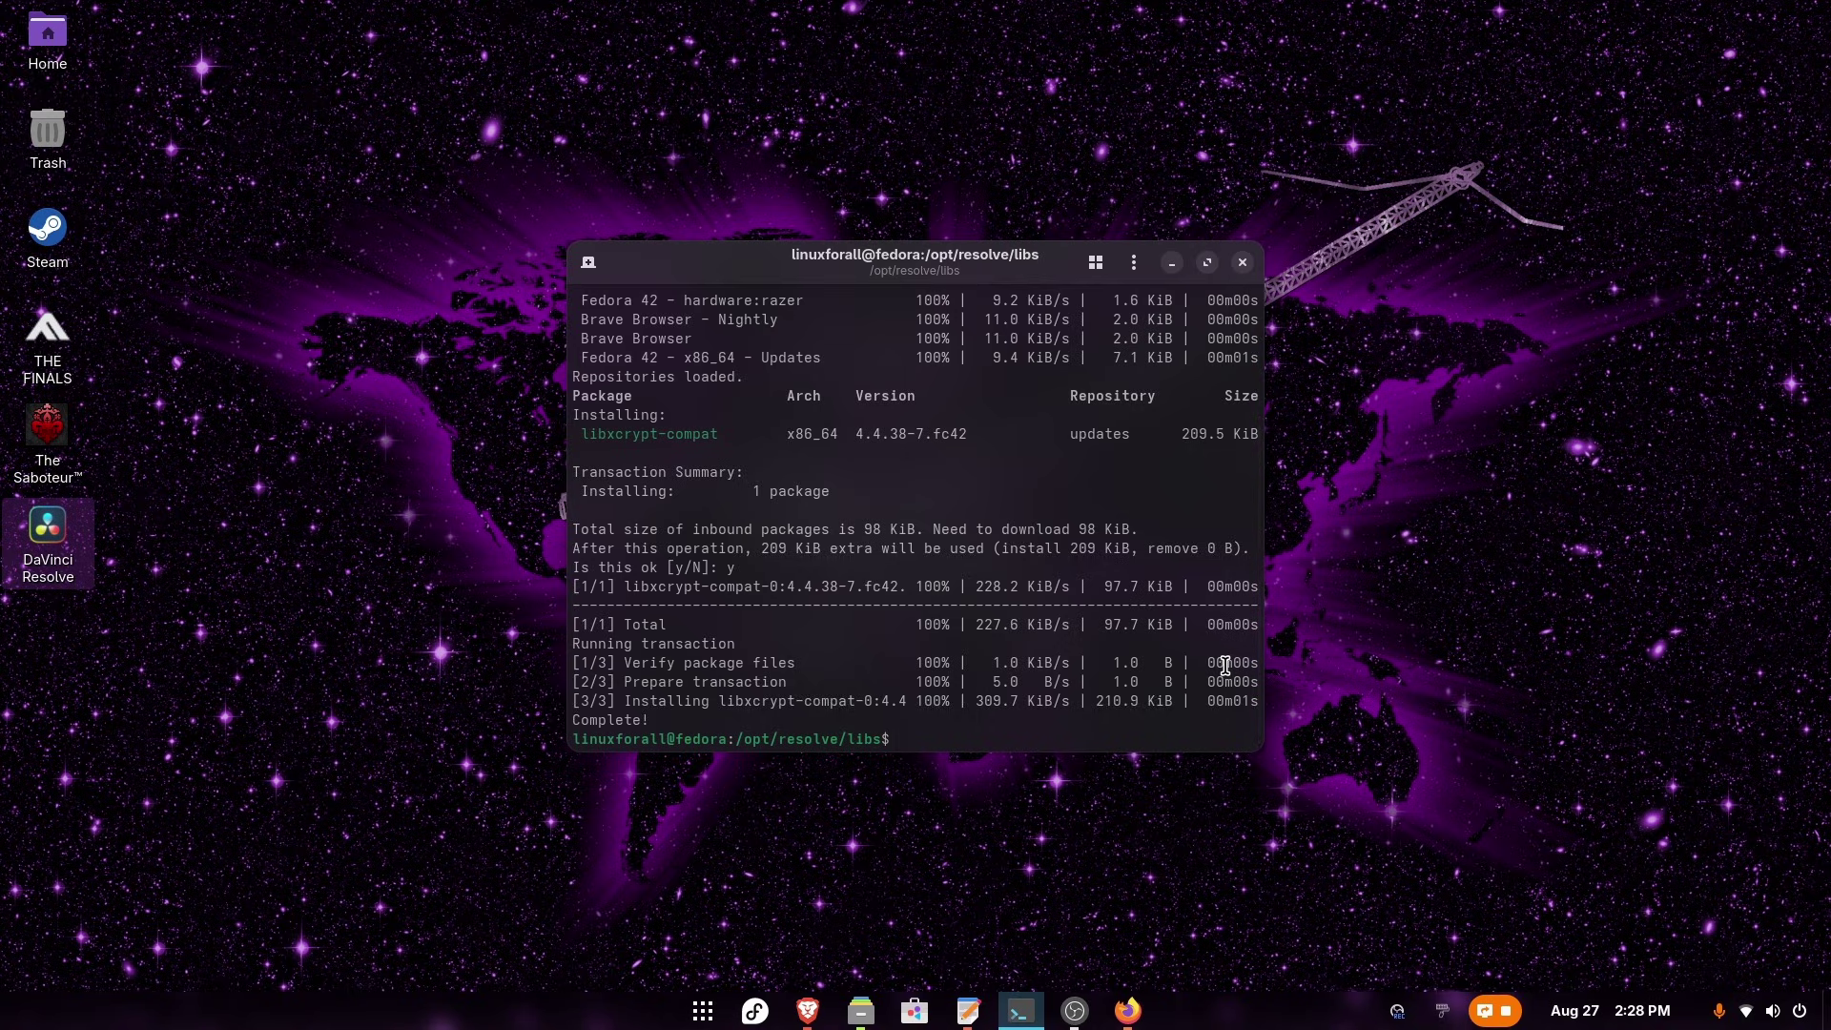
left_click(1241, 261)
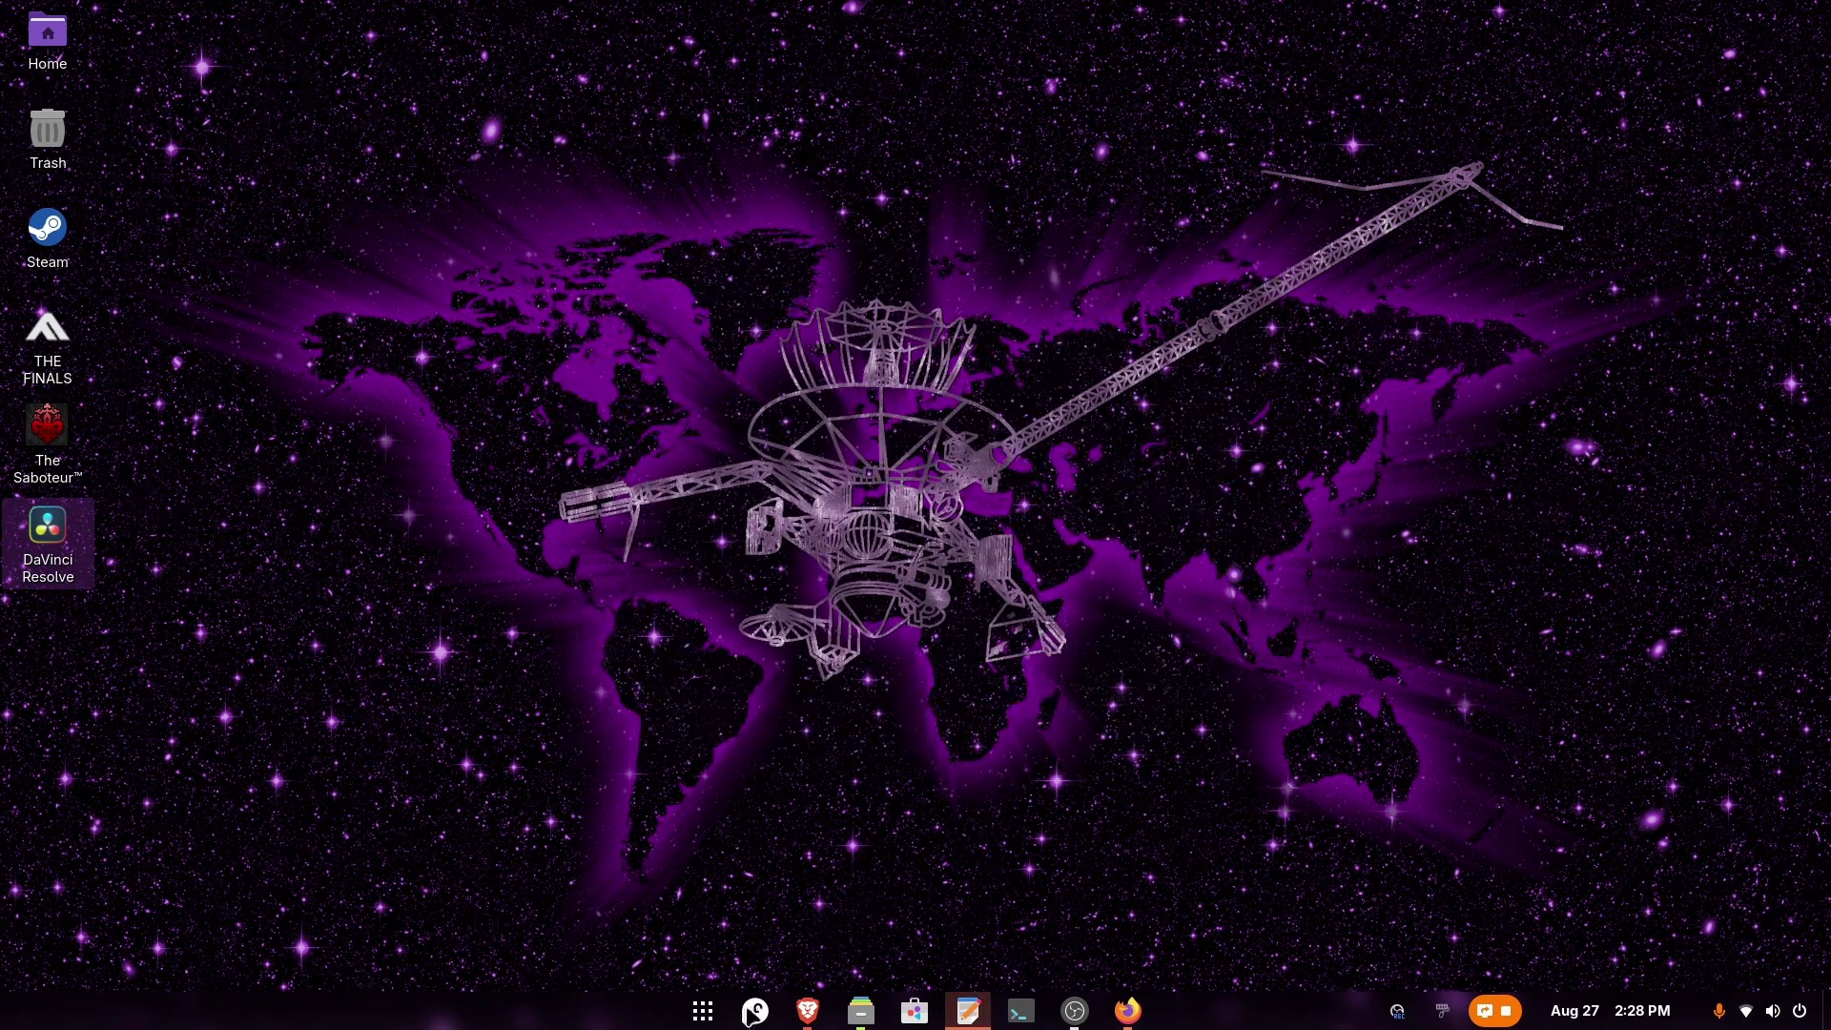
Launch DaVinci Resolve Studio 20 from the Show Apps grid.
left_click(703, 1011)
left_click(489, 742)
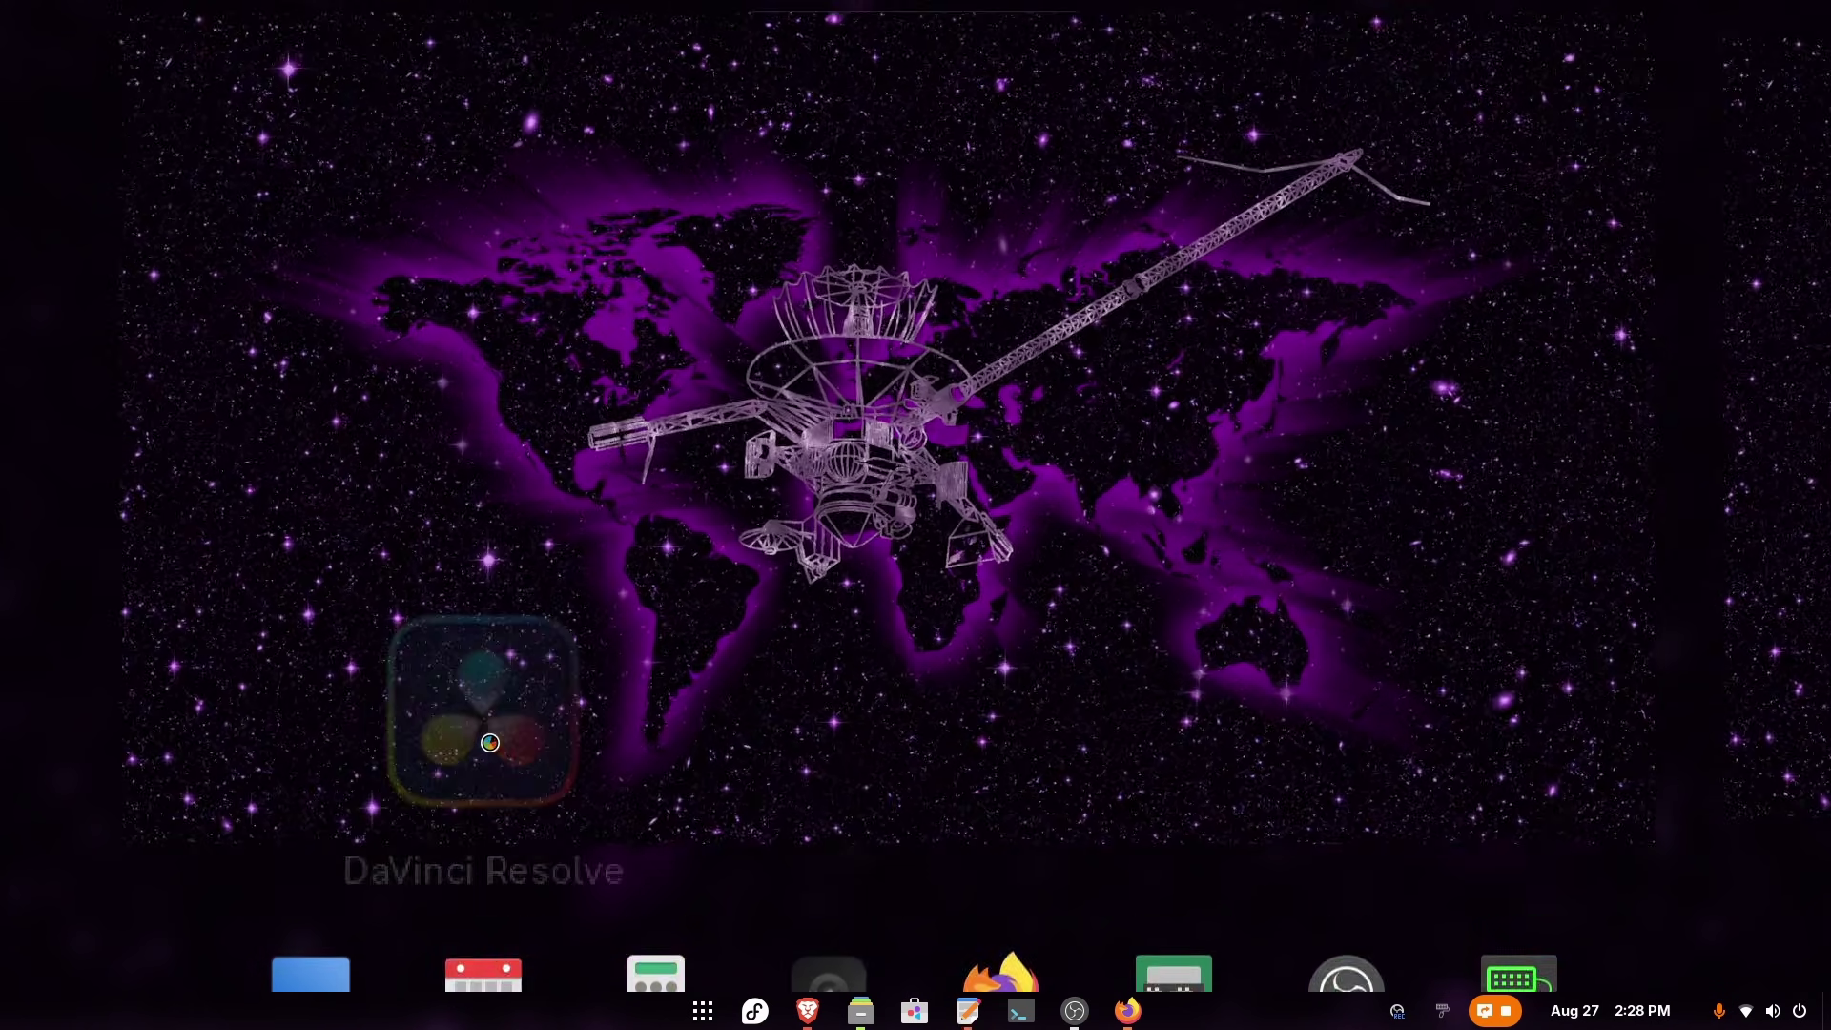